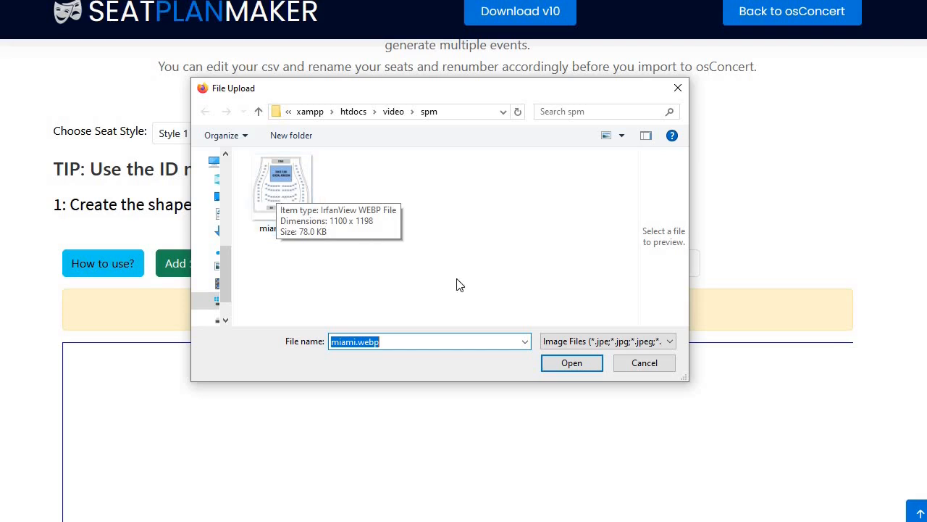
Upload miami.webp as the seat plan background and set the container height to 1198 px
click(567, 366)
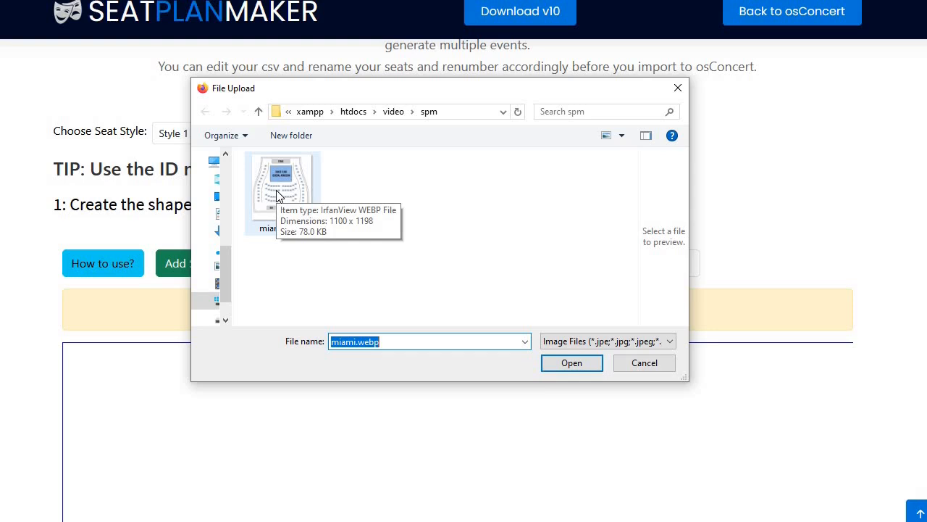
click(565, 364)
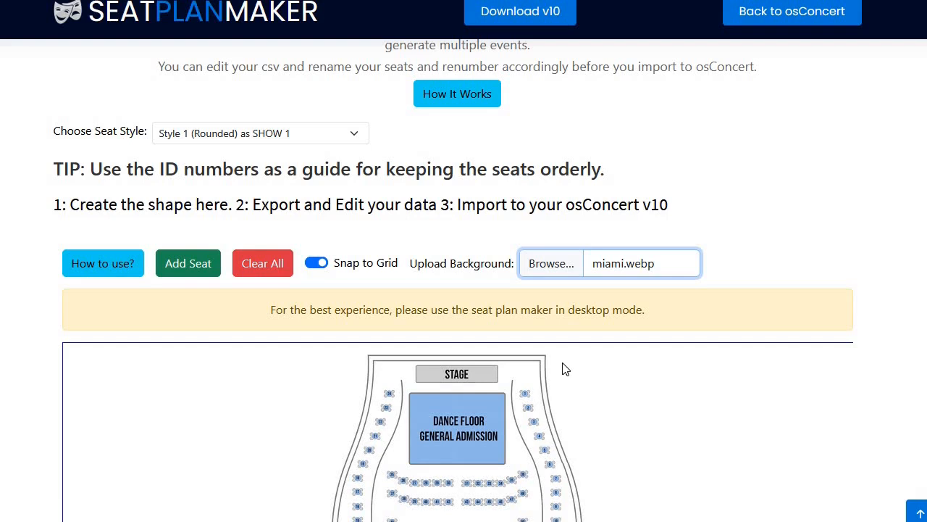
scroll(566, 370, down, 3)
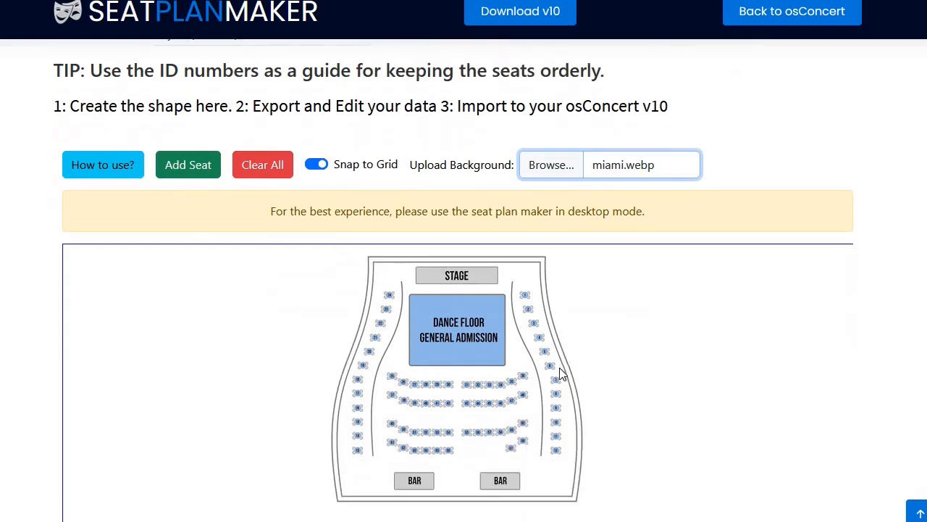
scroll(560, 374, down, 1)
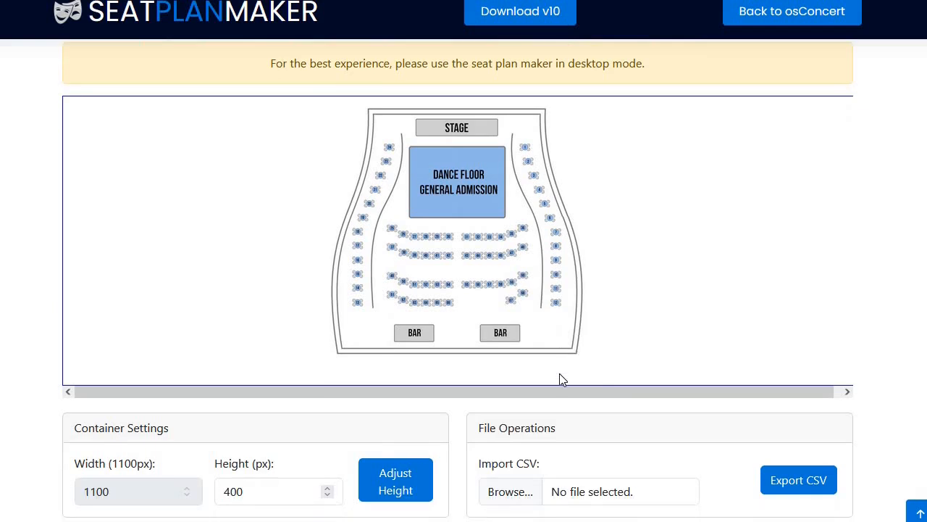
scroll(559, 380, down, 1)
drag(246, 419, 210, 429)
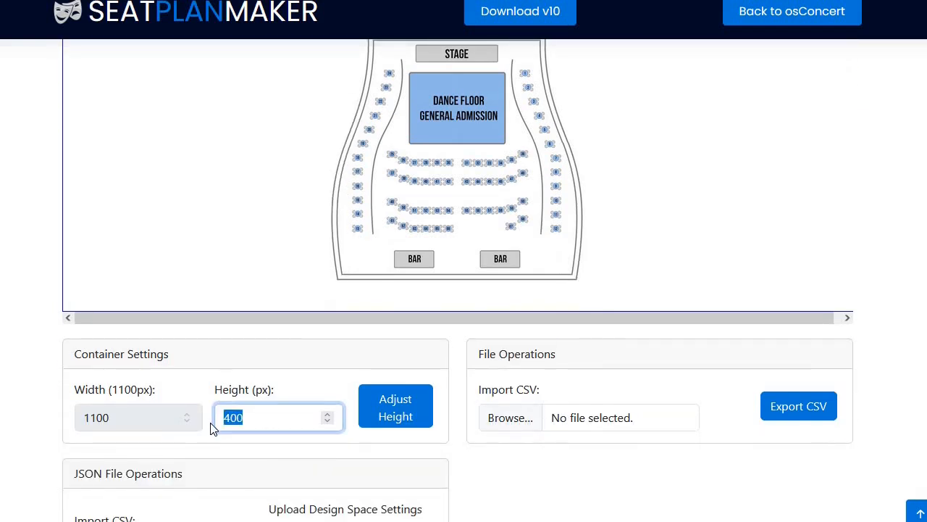
text(1198)
click(396, 414)
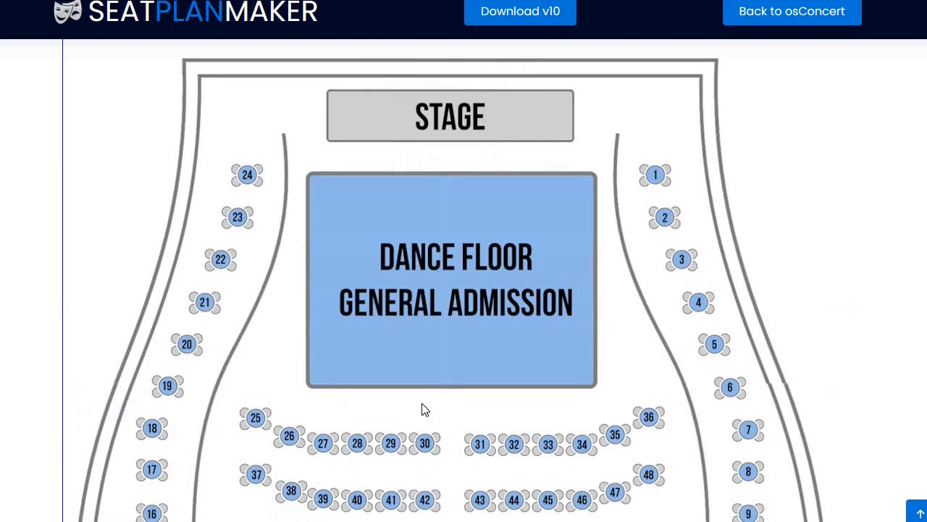
Set the seat style to Style 3 (Circular) as SHOW 3
scroll(588, 394, down, 4)
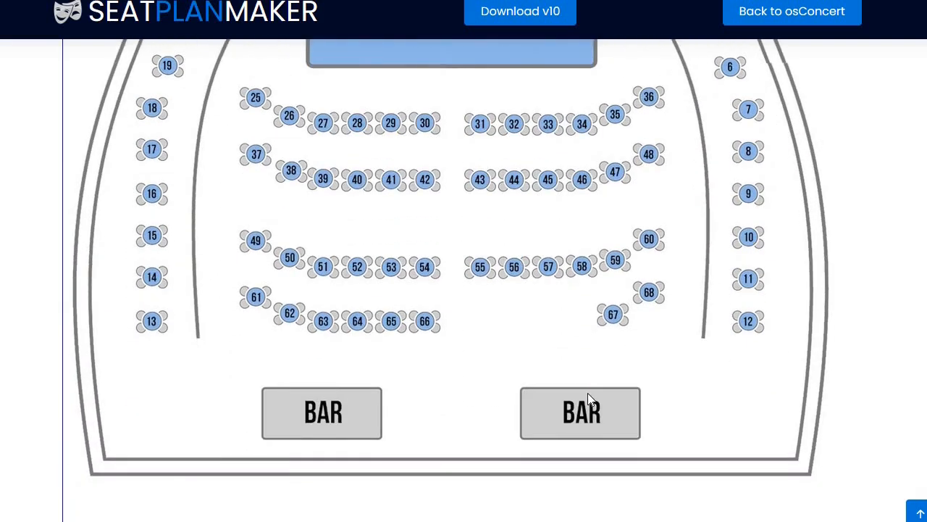
click(307, 229)
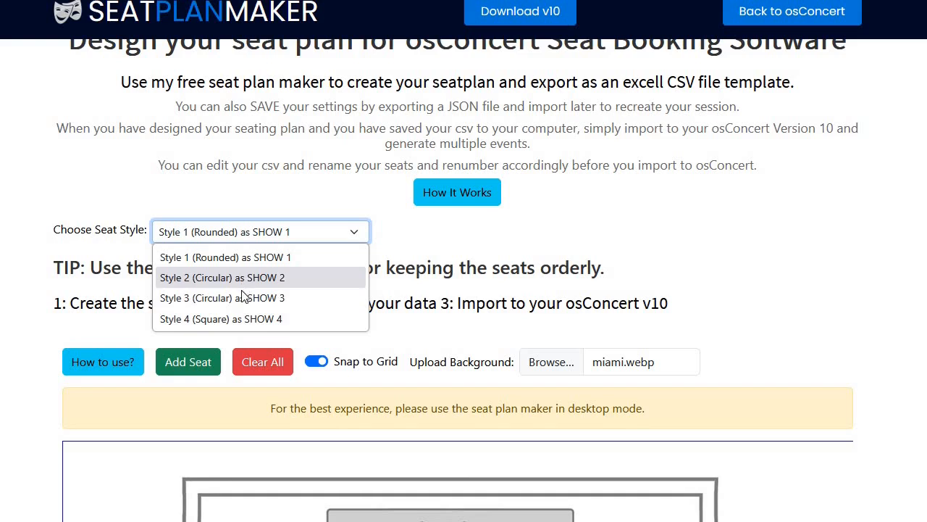
click(244, 300)
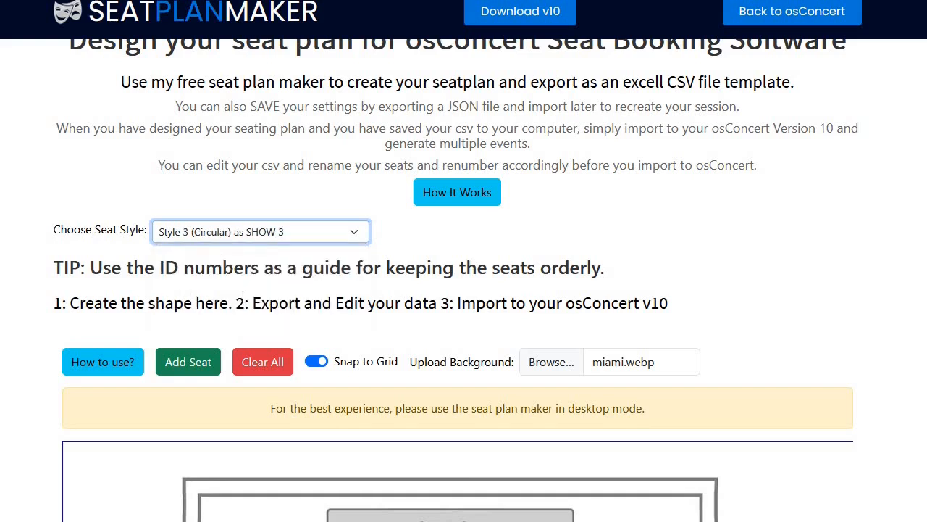
Add two seats and place them over tables 1 and 2 of the background plan
scroll(512, 292, down, 1)
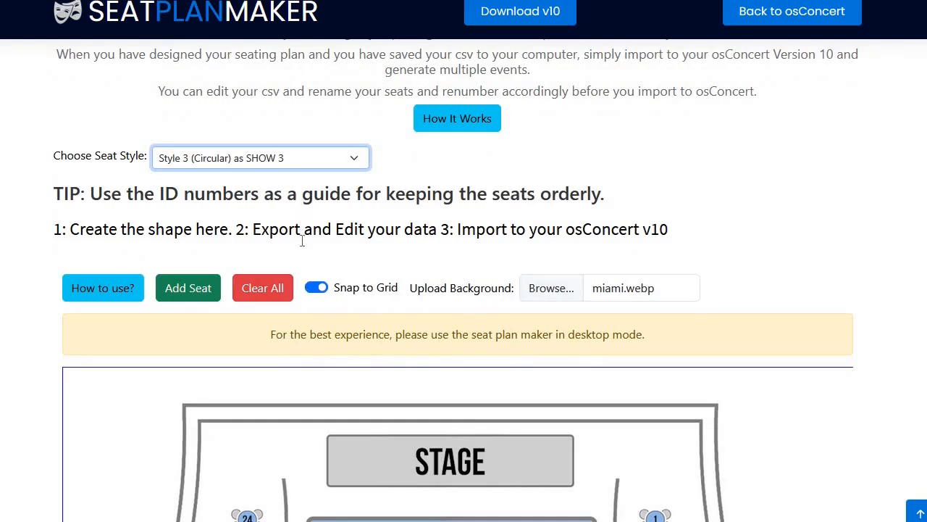
scroll(409, 304, down, 3)
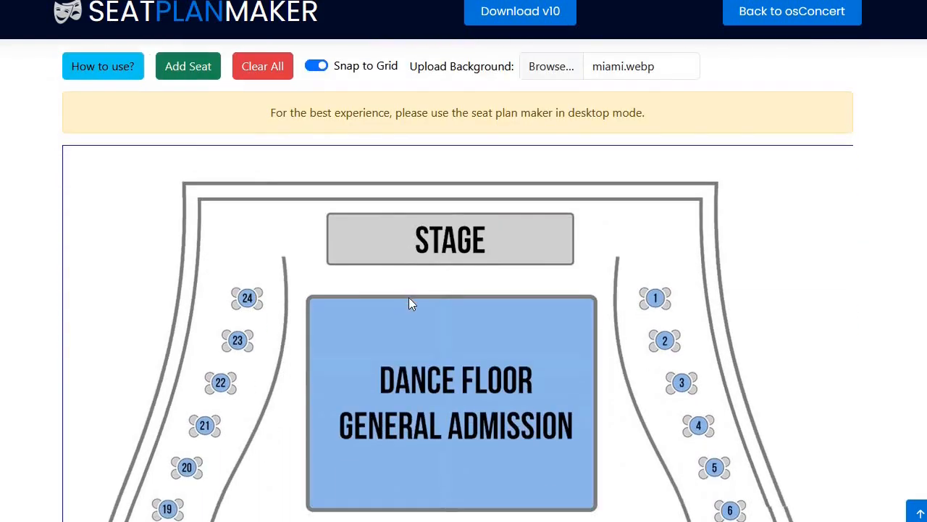
click(190, 77)
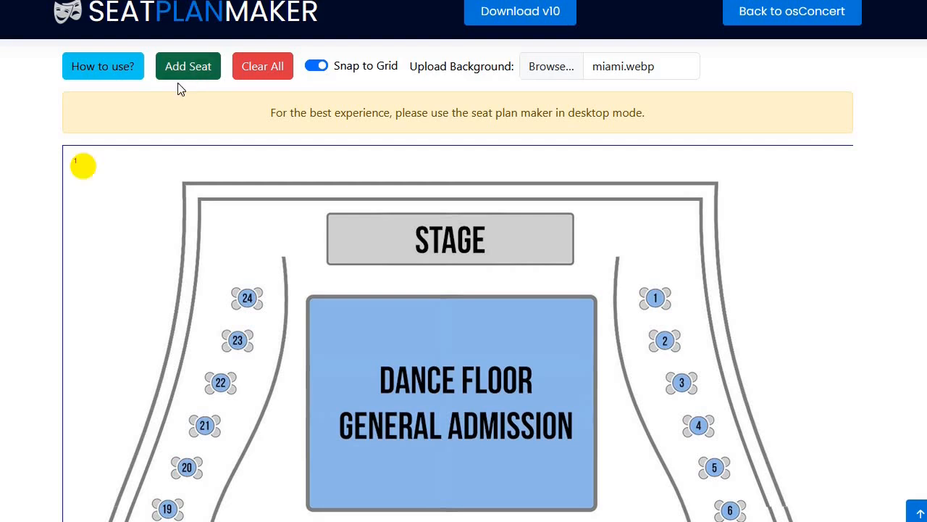
mouse_move(82, 166)
mouse_down()
mouse_move(103, 199)
mouse_move(246, 299)
mouse_up()
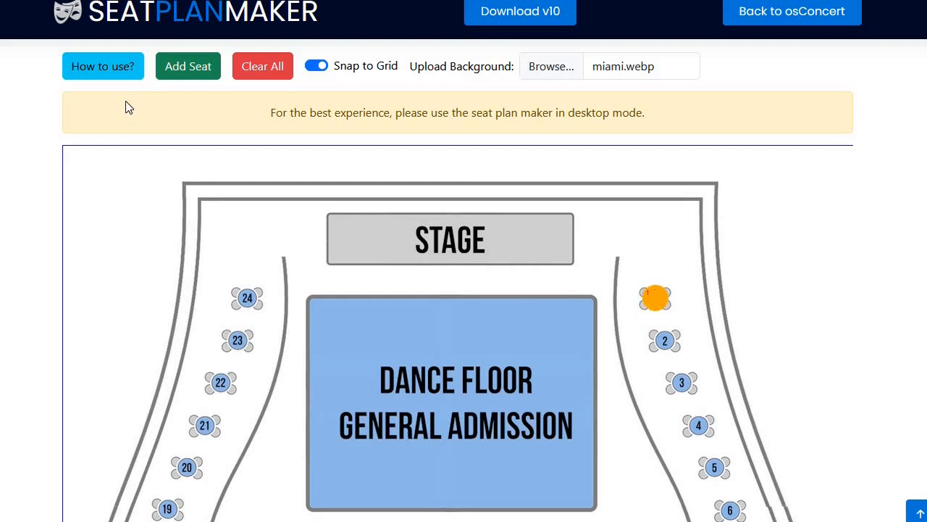
click(188, 73)
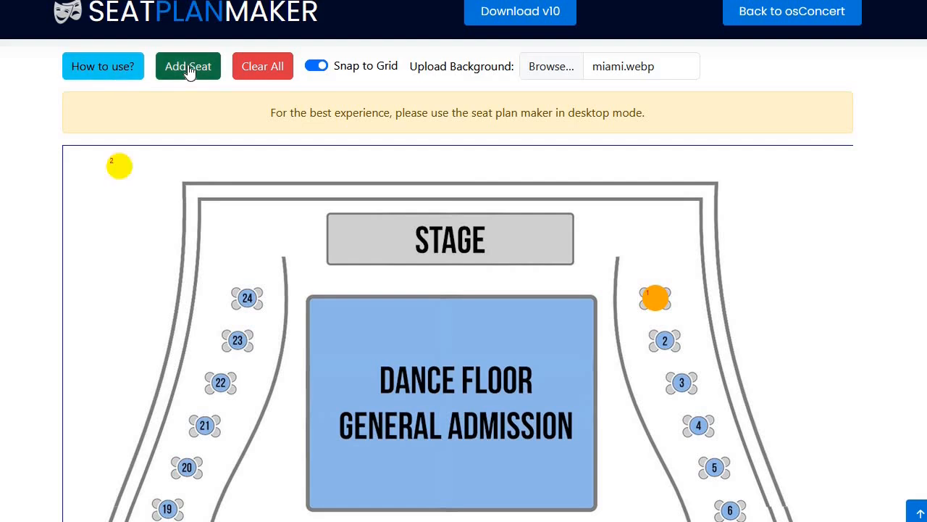
click(119, 165)
drag(119, 165, 665, 339)
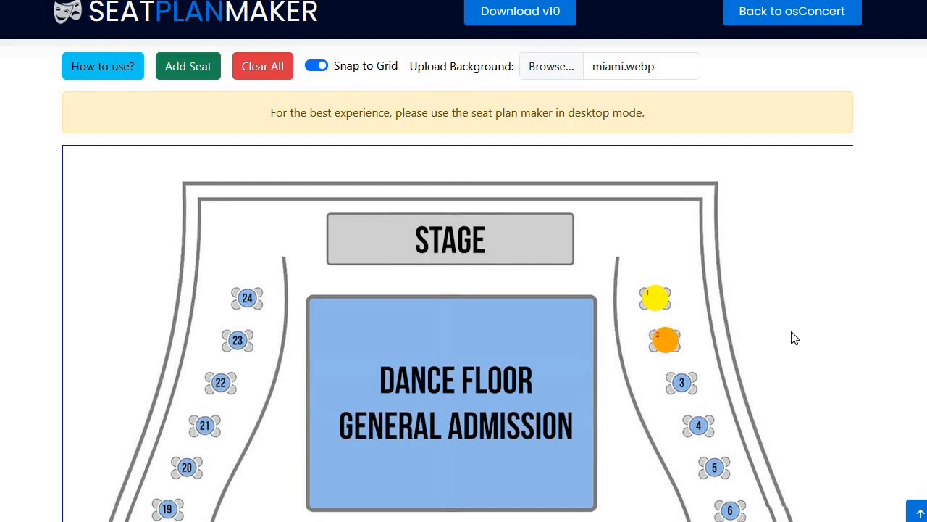
Add ten more seats to the design area
scroll(795, 337, down, 2)
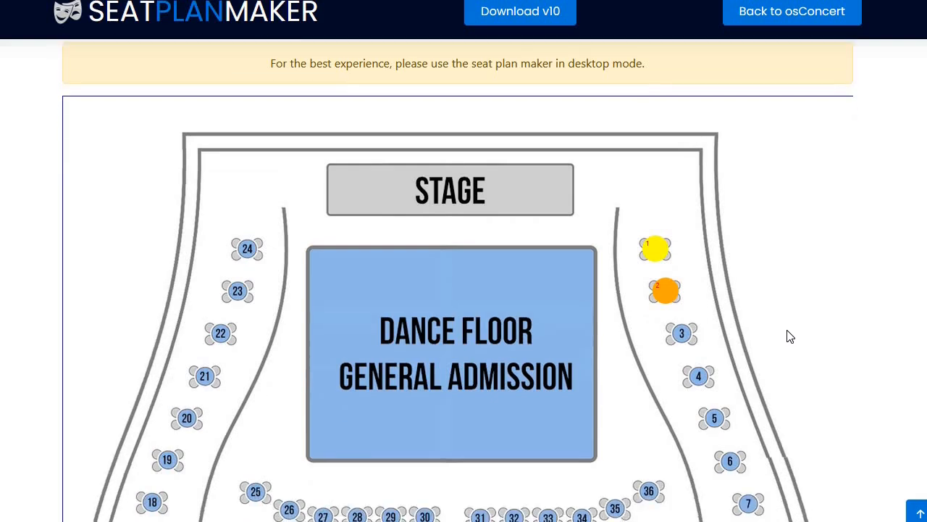
scroll(790, 336, up, 1)
scroll(248, 188, up, 1)
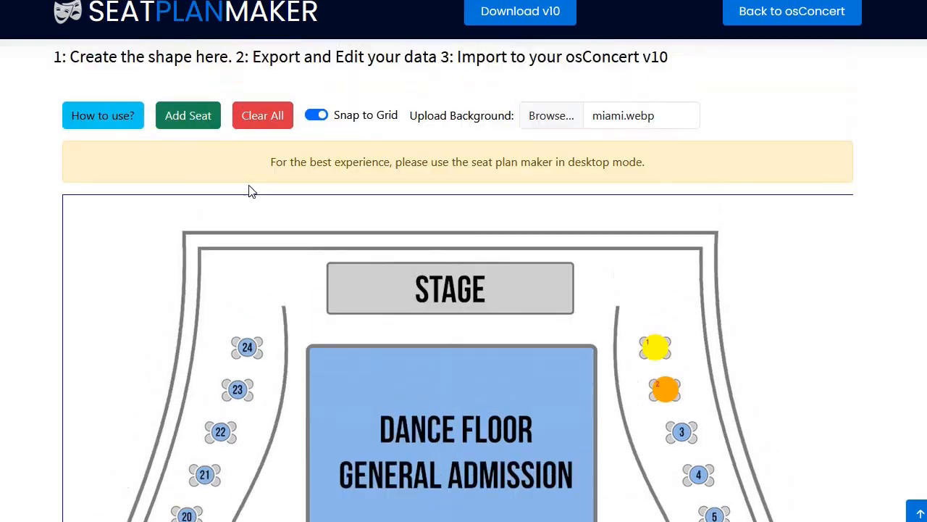
click(185, 117)
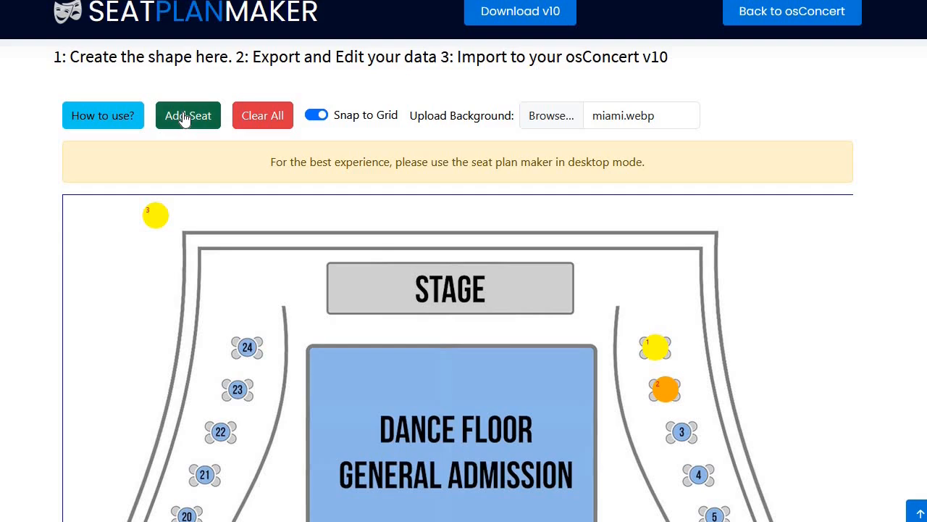
click(186, 117)
click(185, 118)
click(185, 117)
click(186, 118)
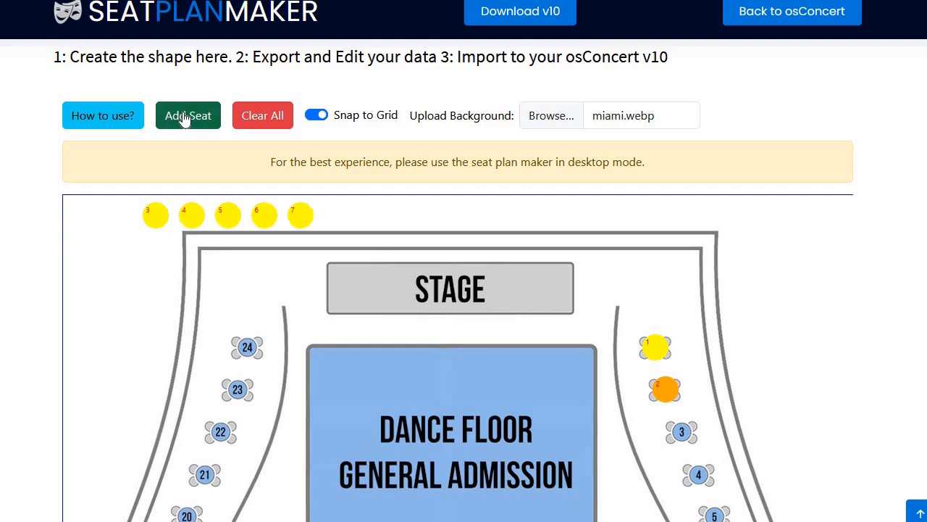
click(186, 117)
click(186, 117)
click(185, 117)
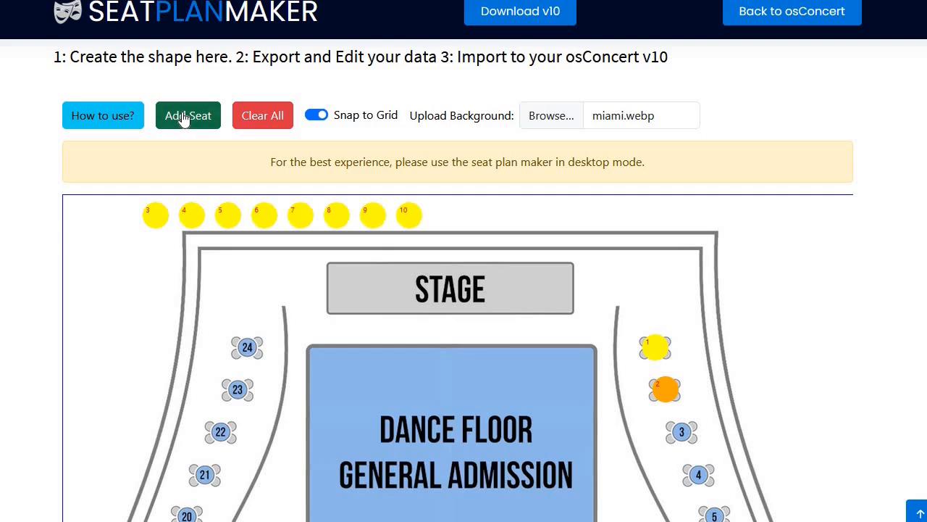
click(185, 117)
click(185, 118)
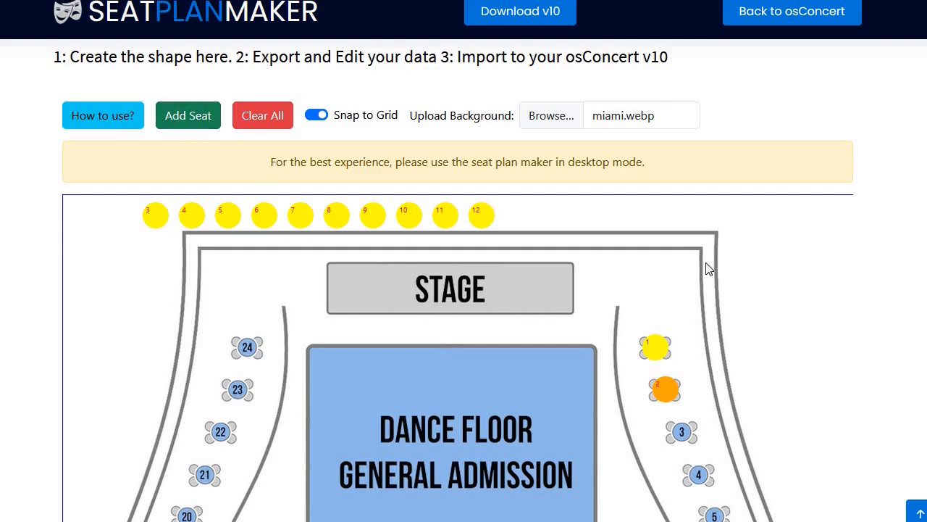
Move seats 3, 4 and 5 onto the matching tables 3, 4 and 5 of the background plan
scroll(712, 262, down, 2)
scroll(710, 267, down, 2)
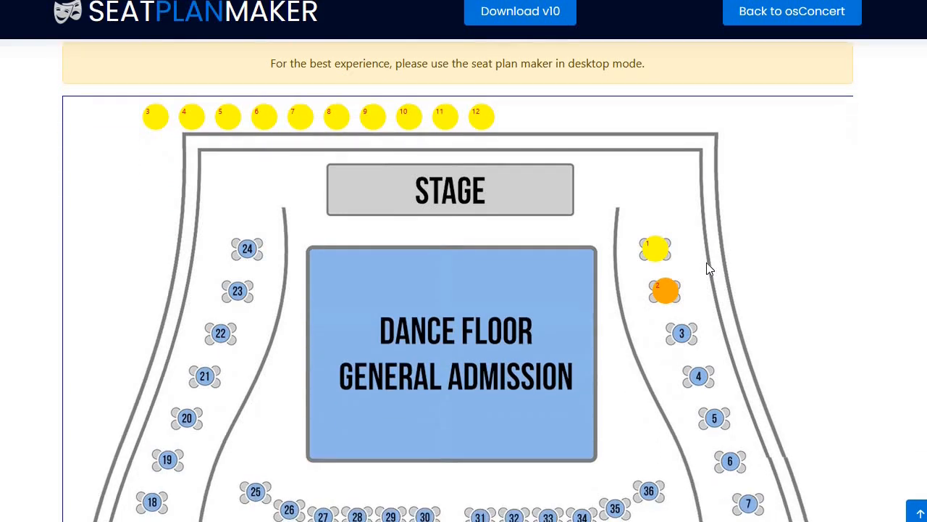
scroll(708, 267, down, 2)
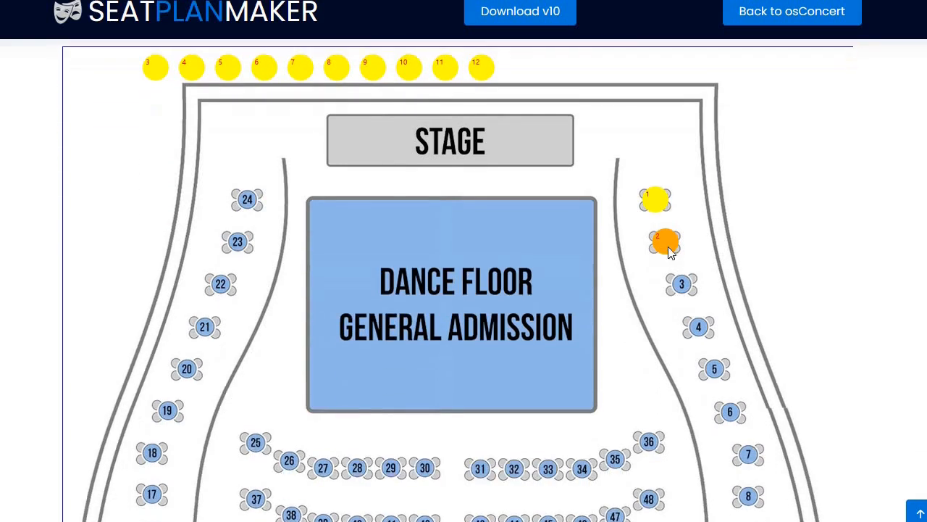
click(154, 67)
drag(192, 130, 681, 285)
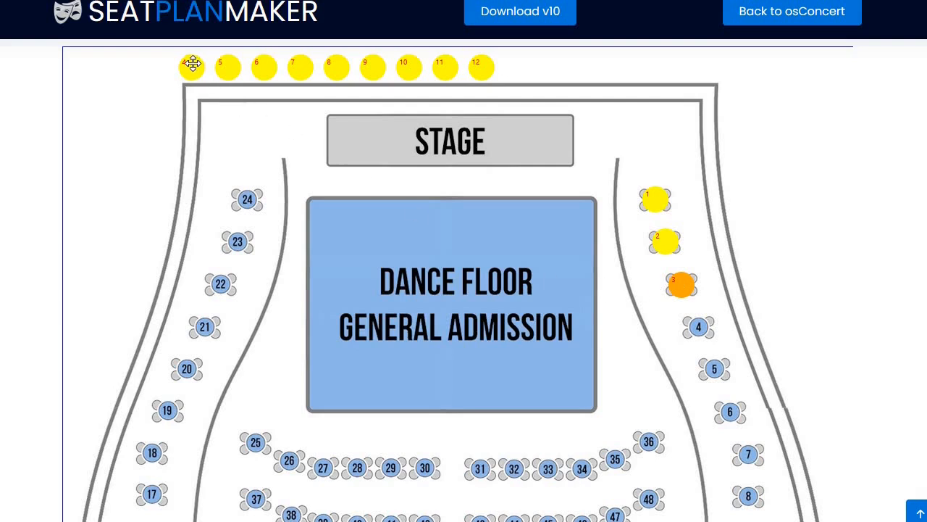
drag(192, 67, 698, 329)
click(226, 65)
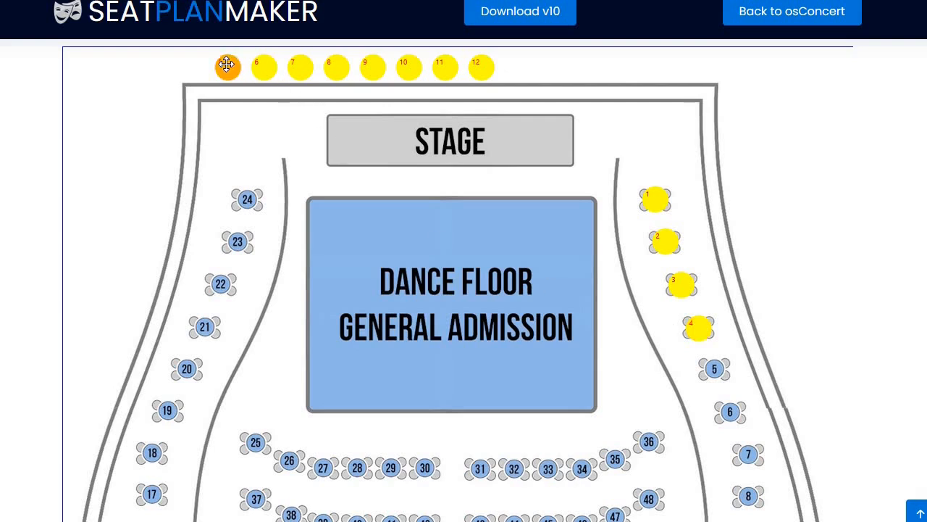
drag(227, 65, 714, 367)
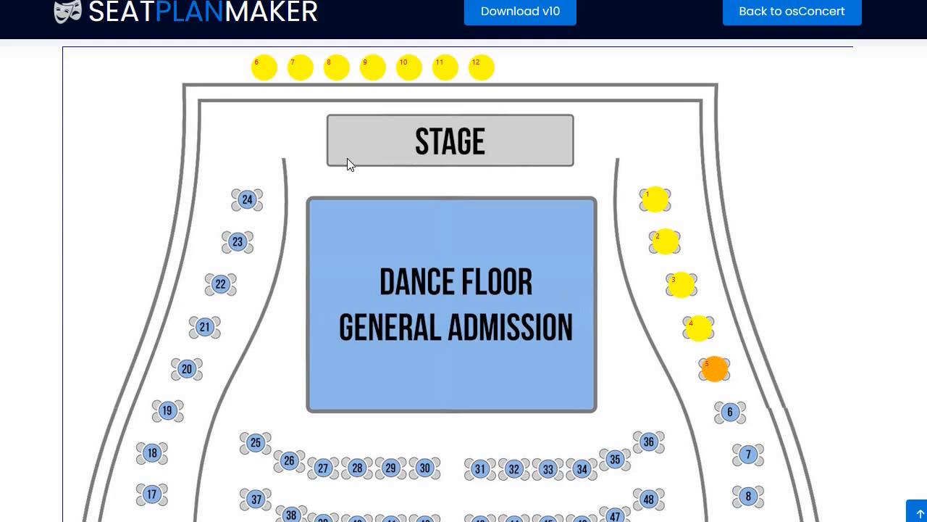
Move seats 6, 7 and 8 onto the matching tables 6, 7 and 8 of the background plan
click(263, 66)
drag(263, 65, 732, 411)
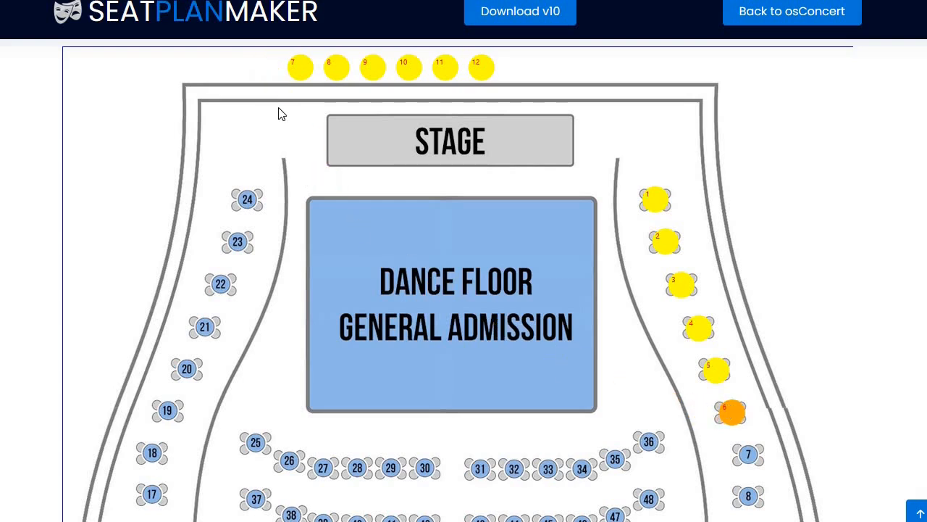
click(299, 65)
drag(298, 65, 750, 453)
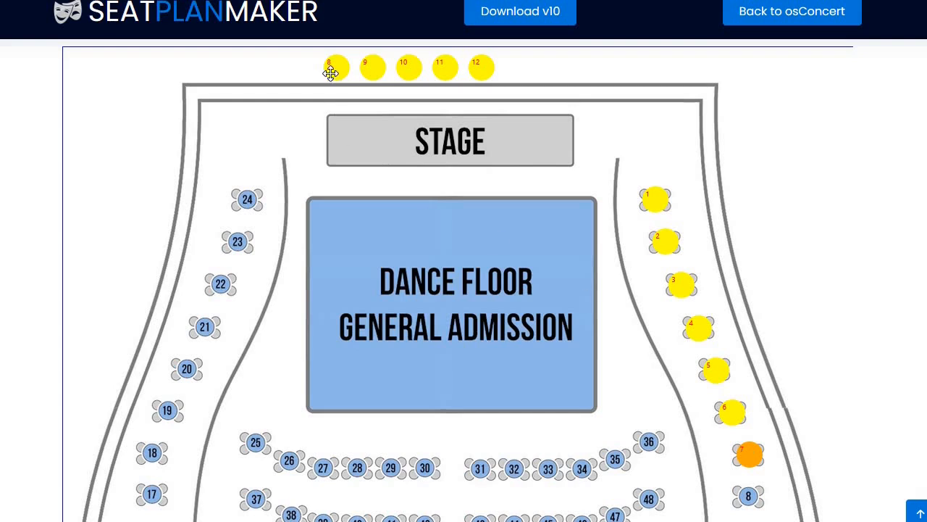
drag(335, 63, 394, 146)
drag(639, 359, 749, 490)
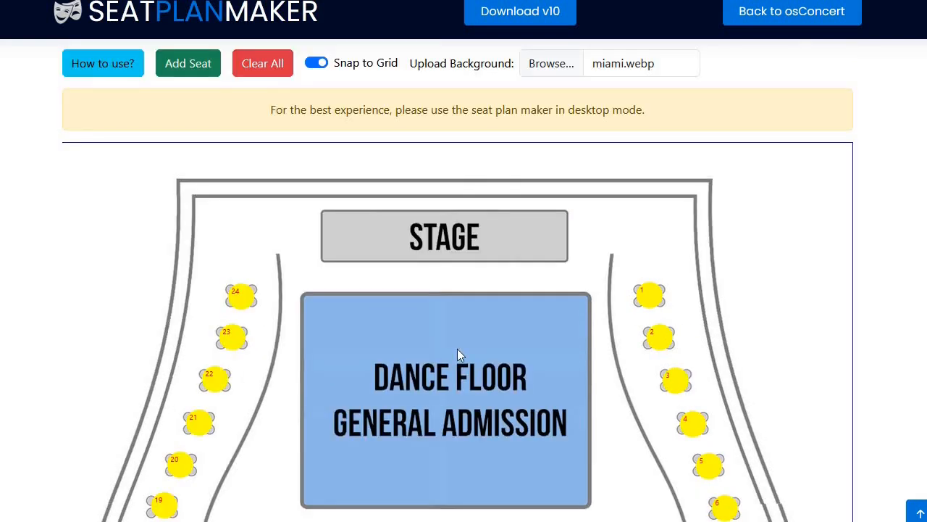
Select seats 61 to 66 in the last table row together and shift them slightly as a group over their tables
scroll(457, 349, down, 2)
scroll(457, 349, down, 2)
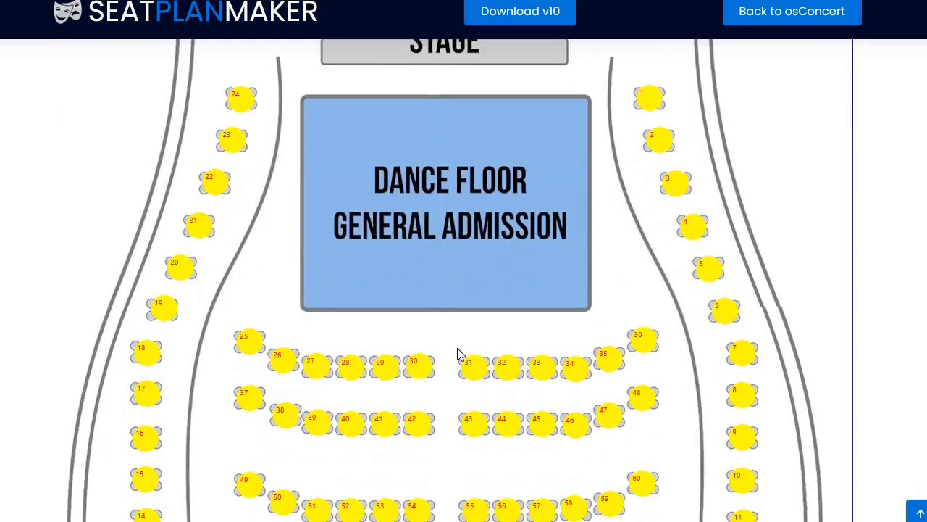
scroll(457, 354, down, 3)
scroll(457, 354, down, 2)
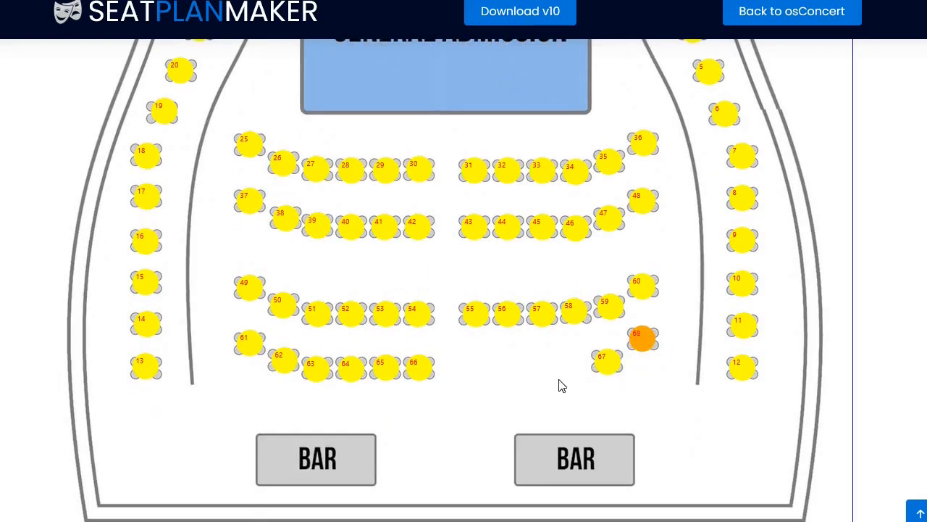
scroll(559, 385, down, 2)
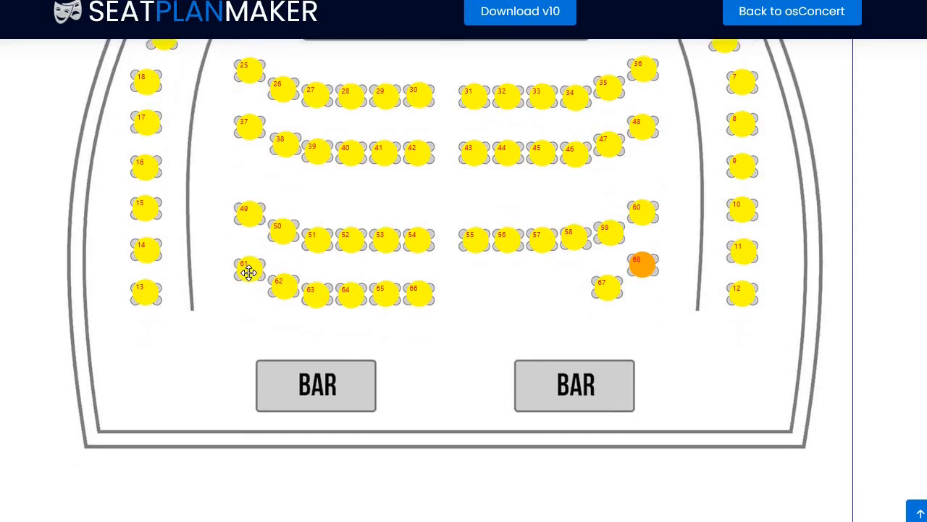
click(248, 273)
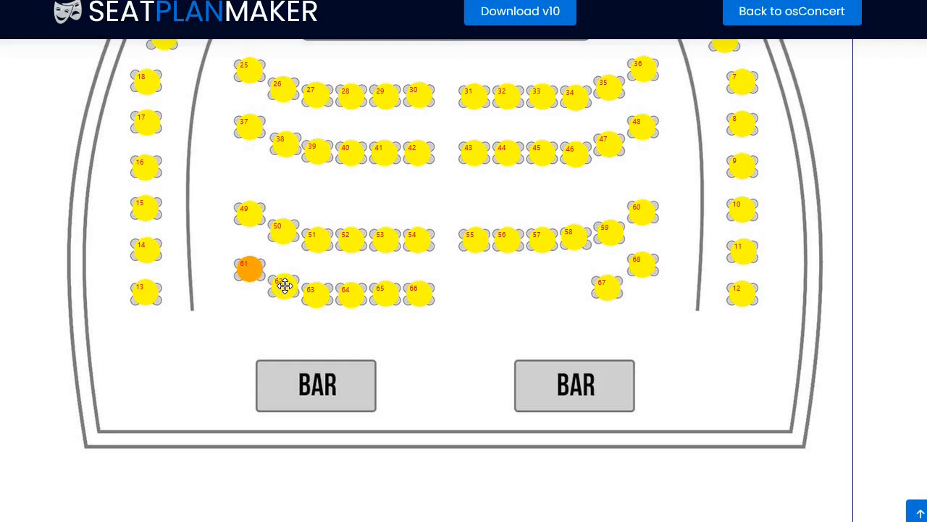
shift+click(285, 287)
shift+click(315, 297)
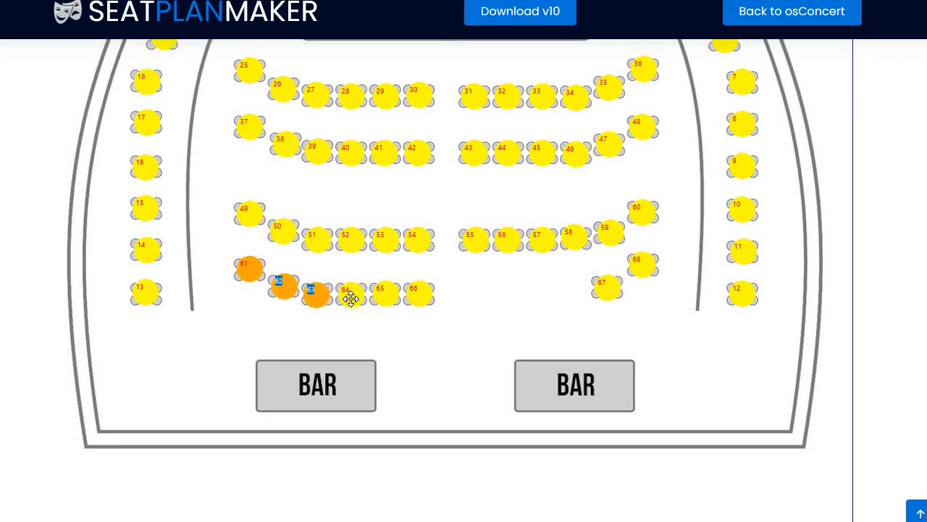
shift+click(350, 297)
shift+click(384, 296)
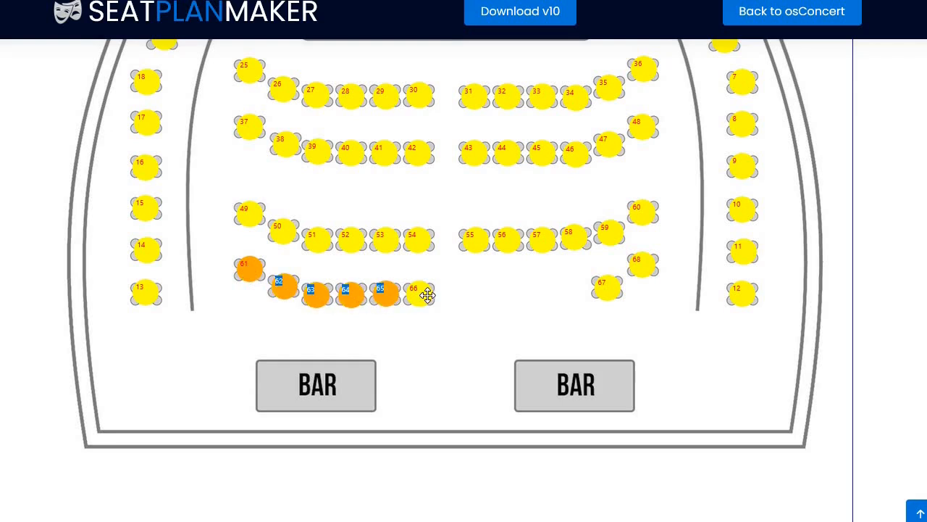
shift+click(420, 294)
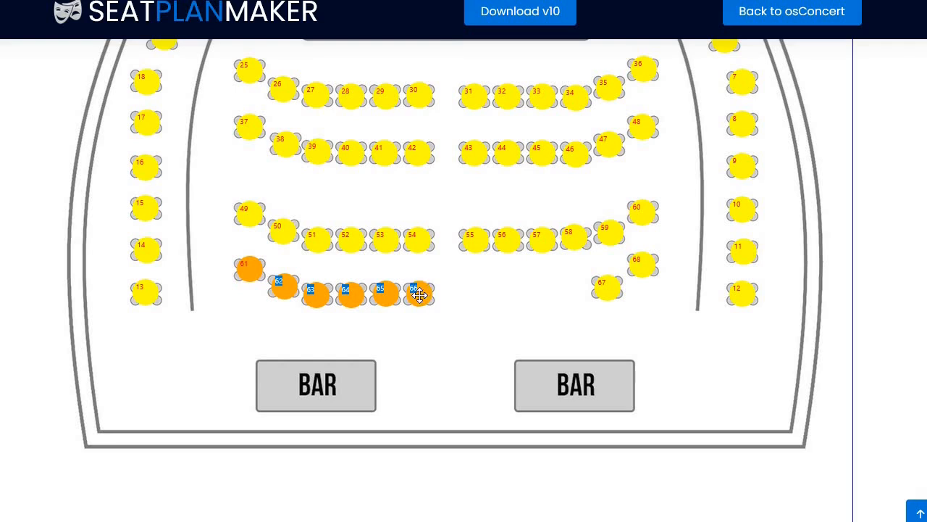
mouse_move(419, 294)
mouse_down()
mouse_move(445, 341)
mouse_move(460, 345)
mouse_move(440, 338)
mouse_move(420, 295)
mouse_up()
click(420, 295)
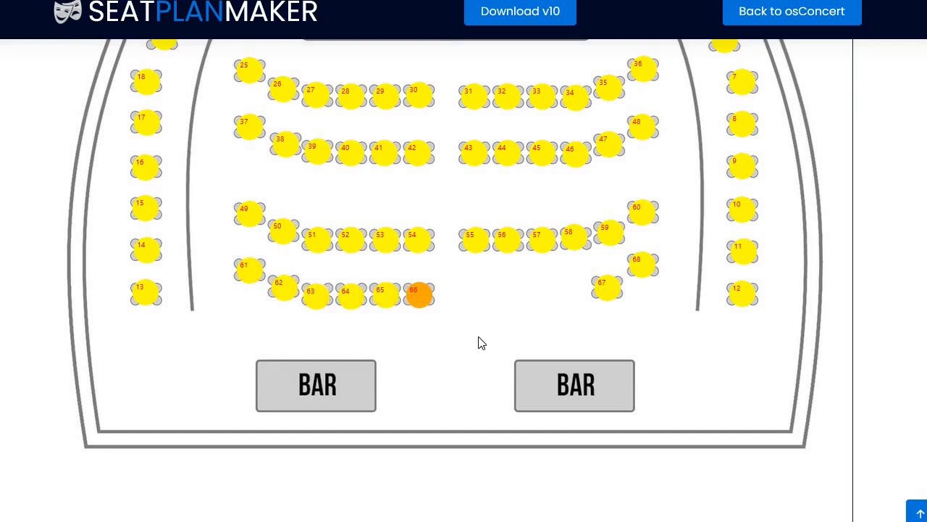
Export the seat plan to a CSV file named miami-osconcert_seat_plan.csv in the spm folder
scroll(479, 343, down, 5)
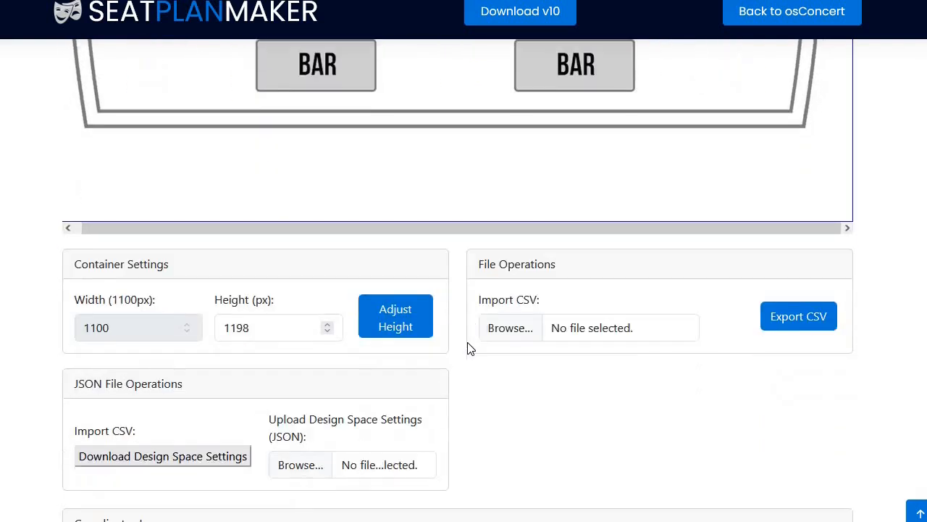
scroll(468, 349, down, 2)
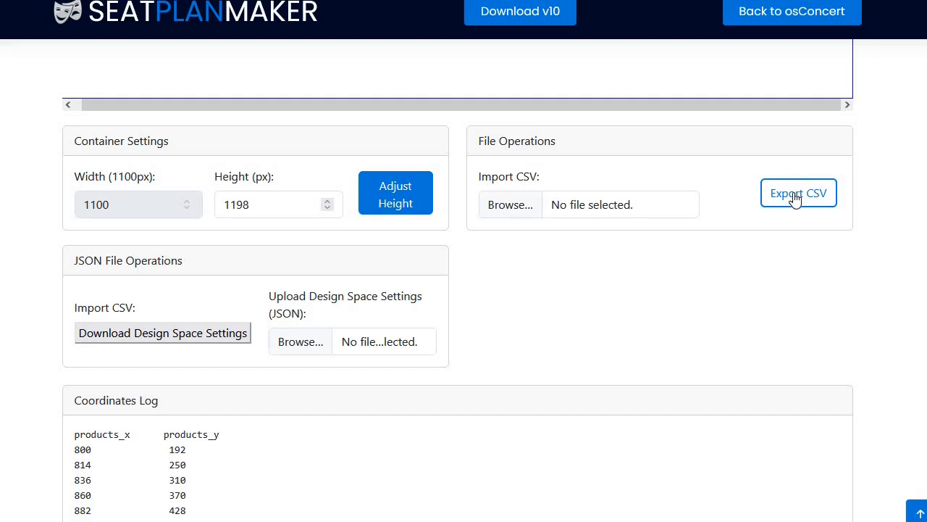
scroll(714, 346, down, 6)
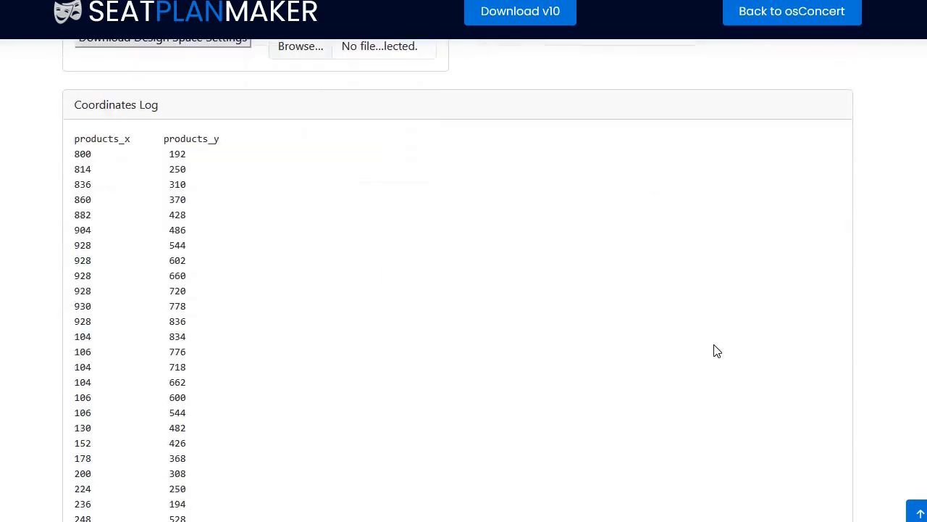
scroll(717, 351, up, 5)
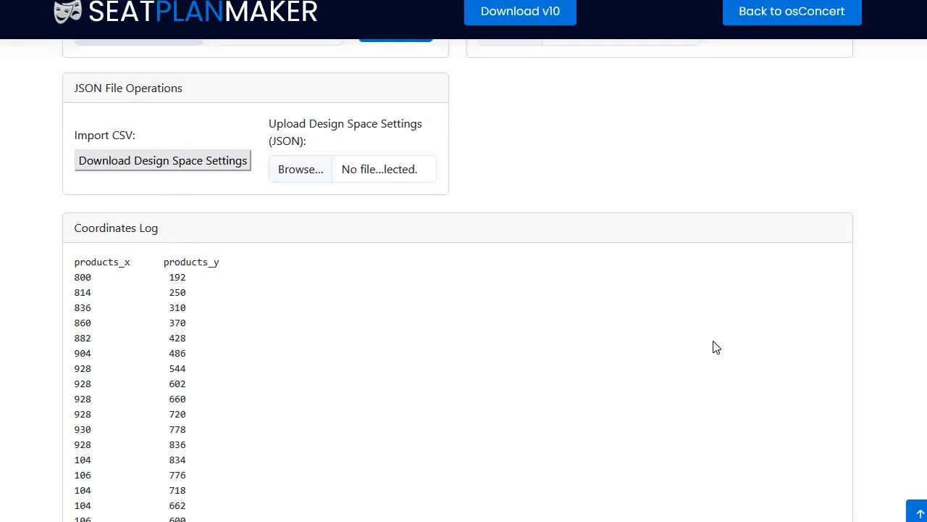
scroll(717, 335, up, 1)
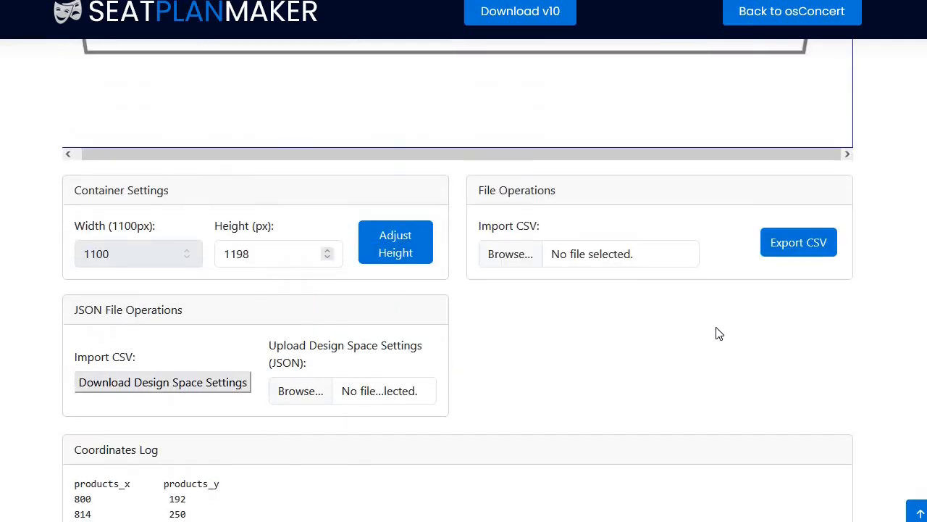
click(799, 247)
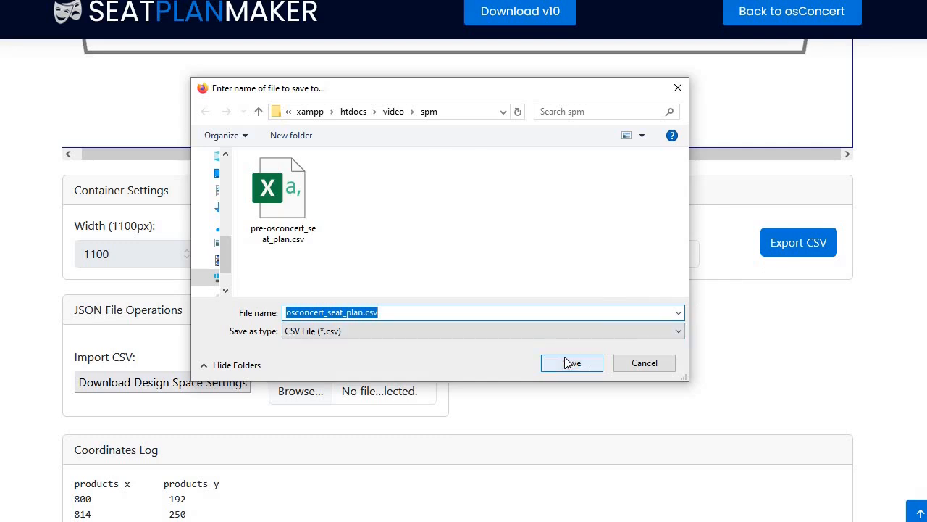
click(285, 312)
text(miam)
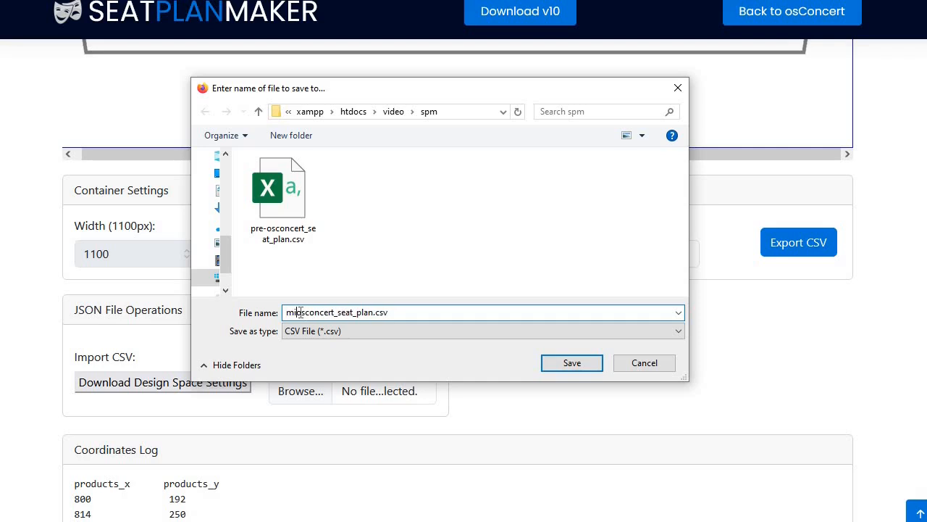
text(i-)
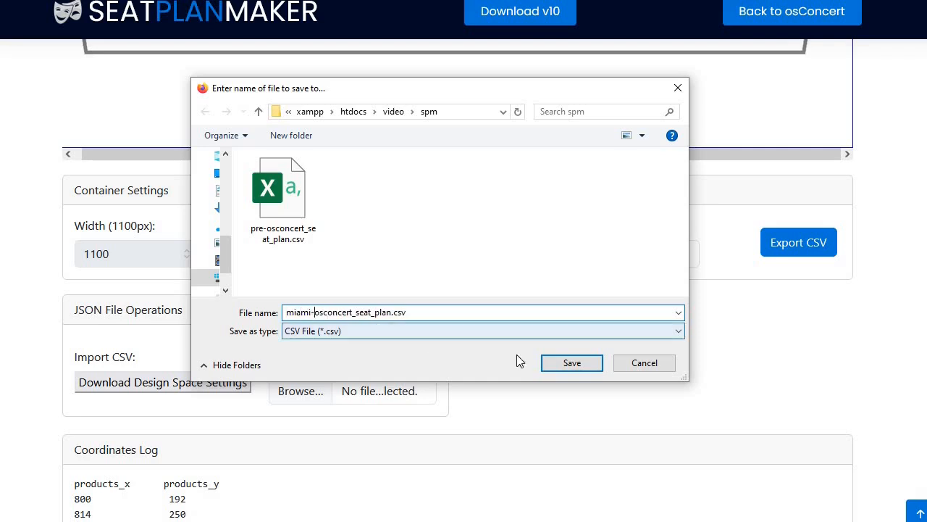
click(572, 363)
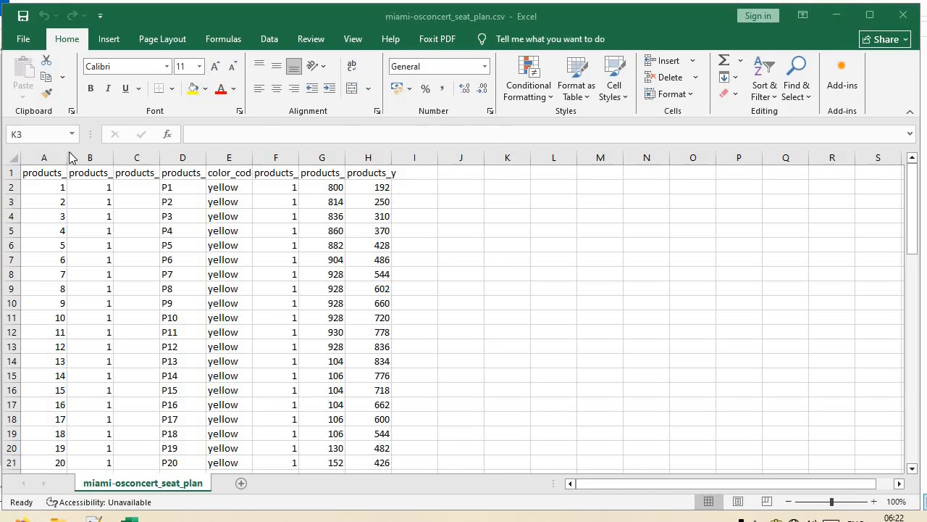
Switch to the exported CSV in Excel and widen columns A to H to fit their full headers
drag(45, 157, 439, 151)
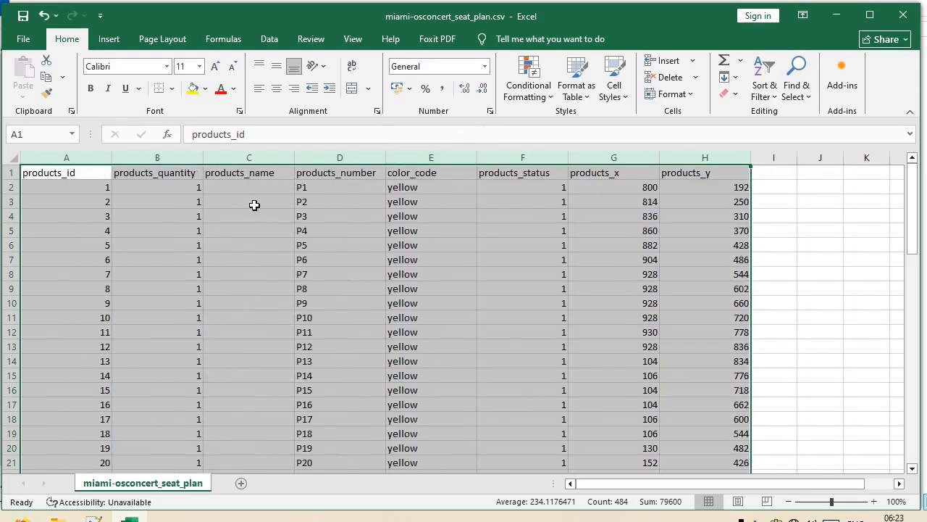
click(253, 155)
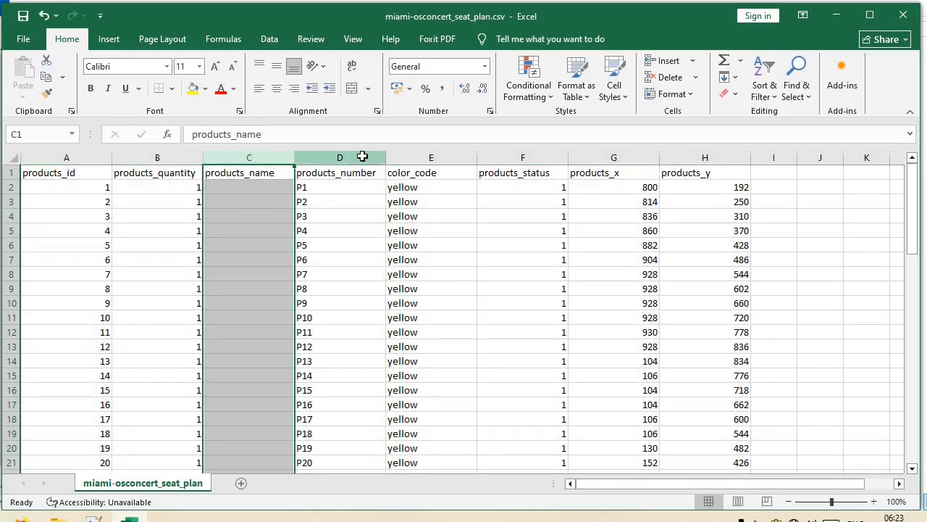
click(362, 155)
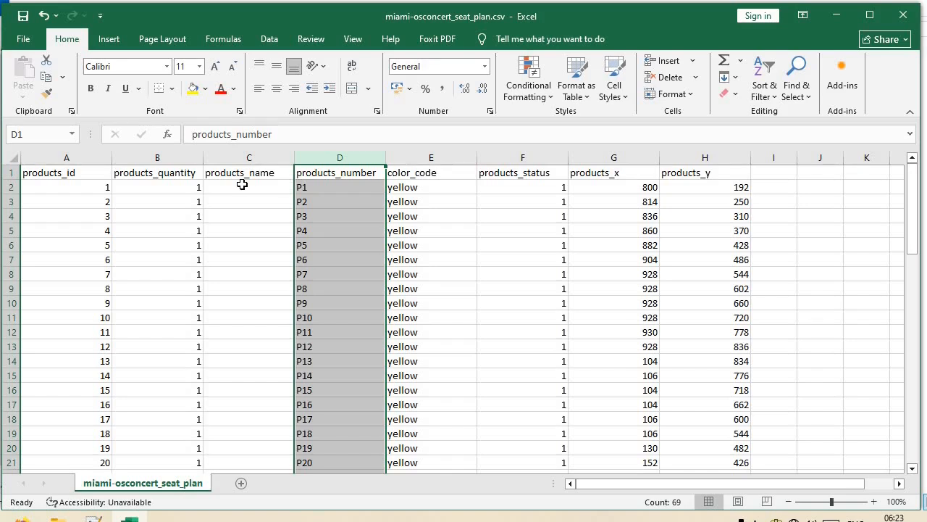
Replace the first two products_number values with 1 in cell D2 and 2 in cell D3
click(325, 186)
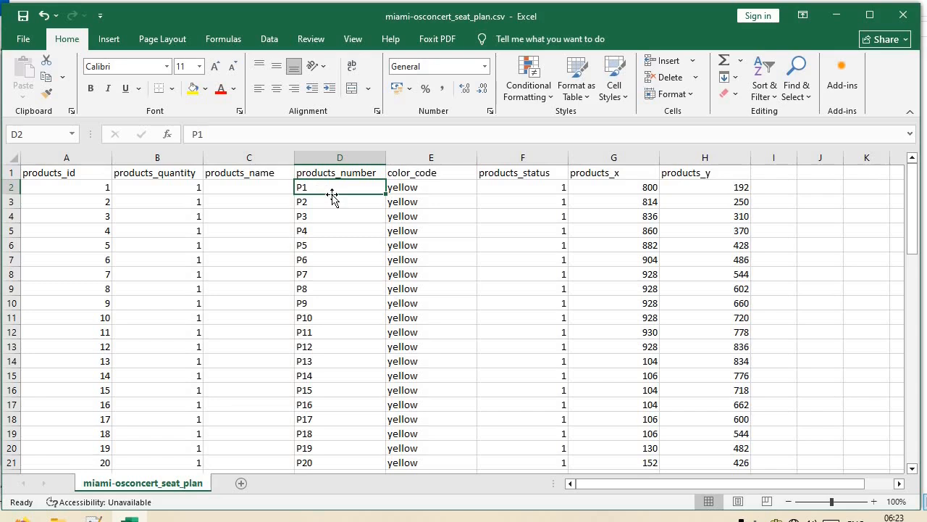
text(1)
key(Return)
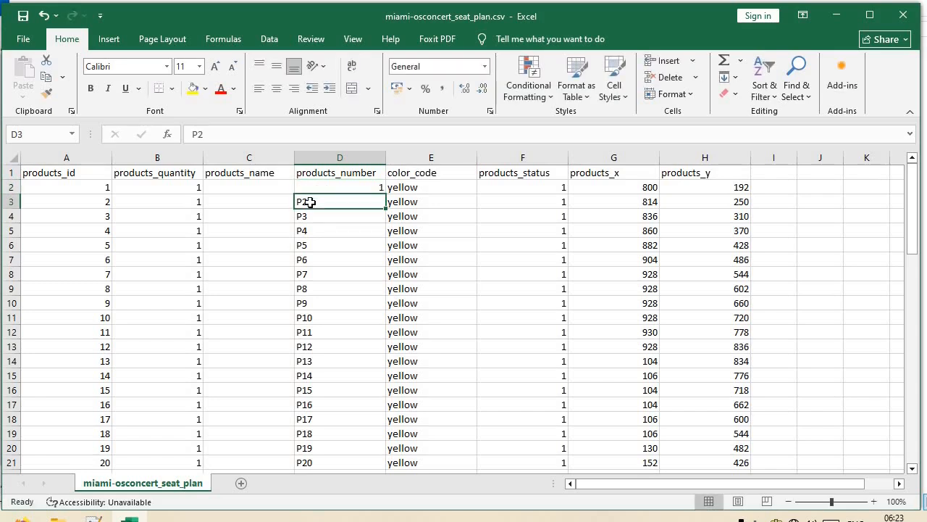
text(2)
Extend the number series from D2:D3 down the products_number column to 68 in row 69 and check it
drag(312, 187, 311, 201)
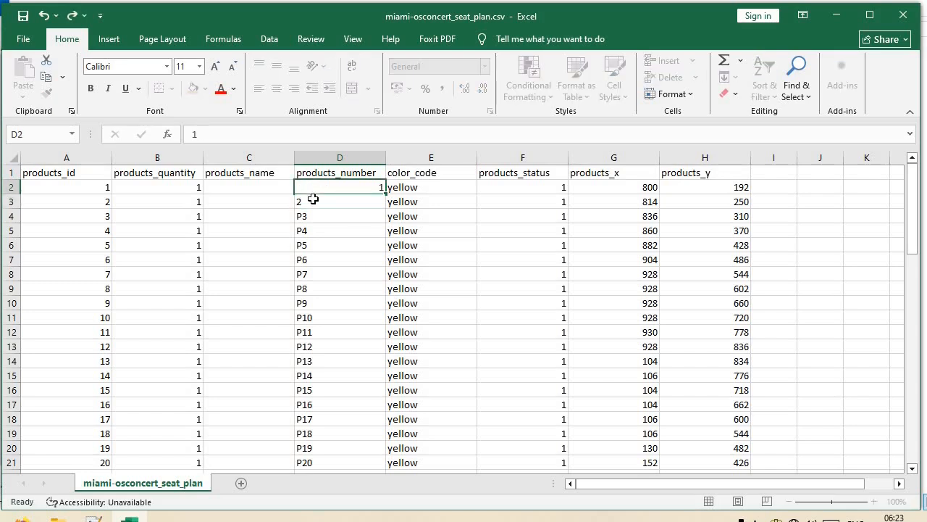
scroll(385, 203, down, 1)
scroll(384, 220, up, 2)
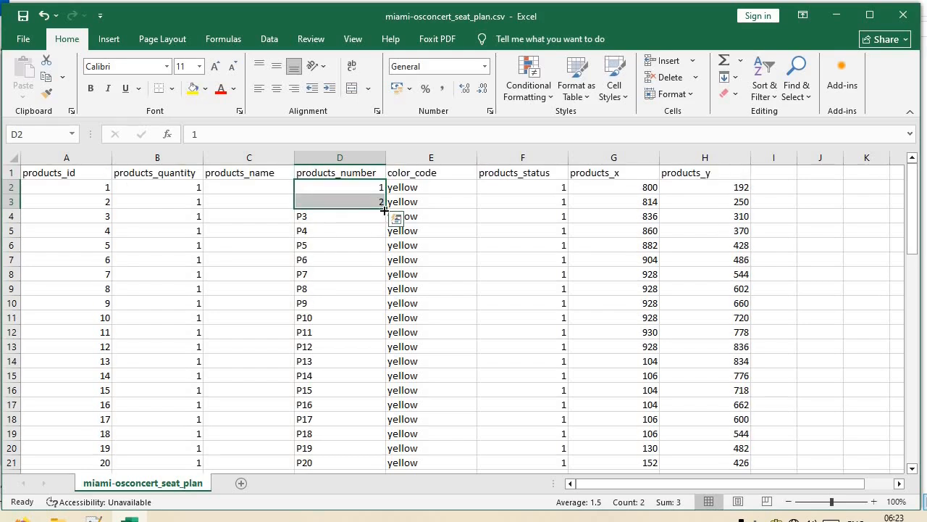
double_click(385, 204)
scroll(356, 360, down, 6)
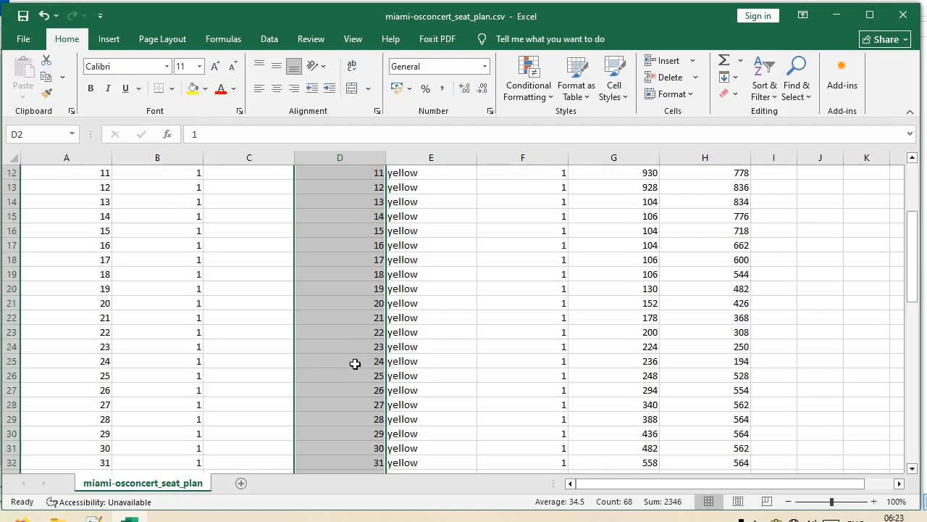
scroll(357, 368, down, 9)
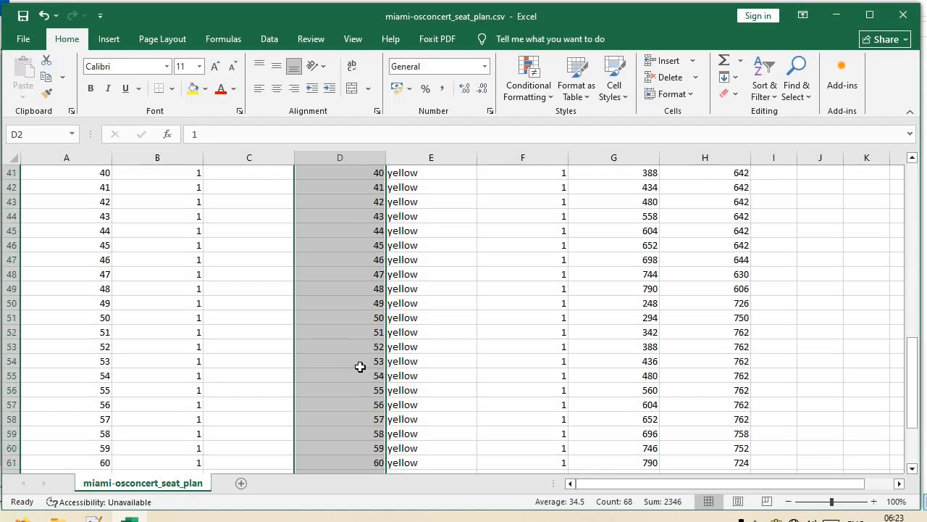
scroll(360, 365, down, 2)
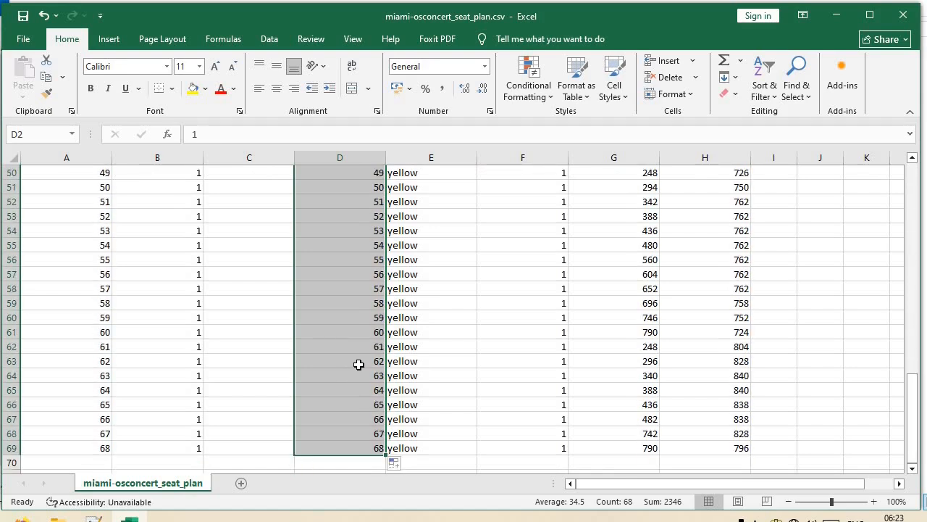
scroll(359, 365, up, 9)
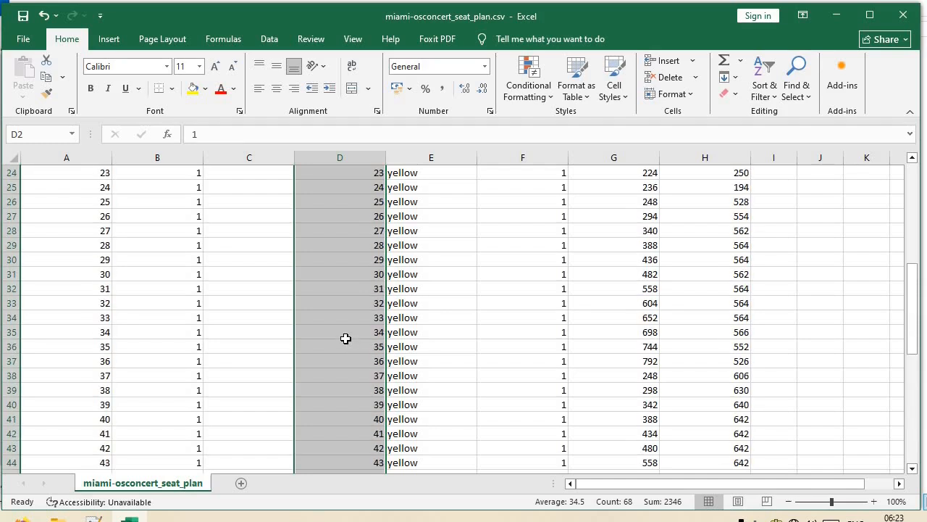
scroll(343, 332, up, 6)
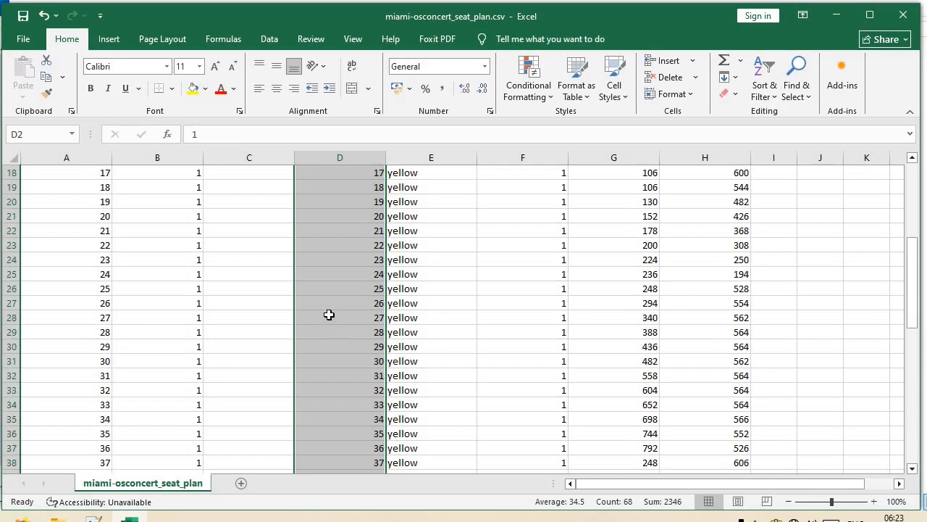
scroll(363, 320, up, 2)
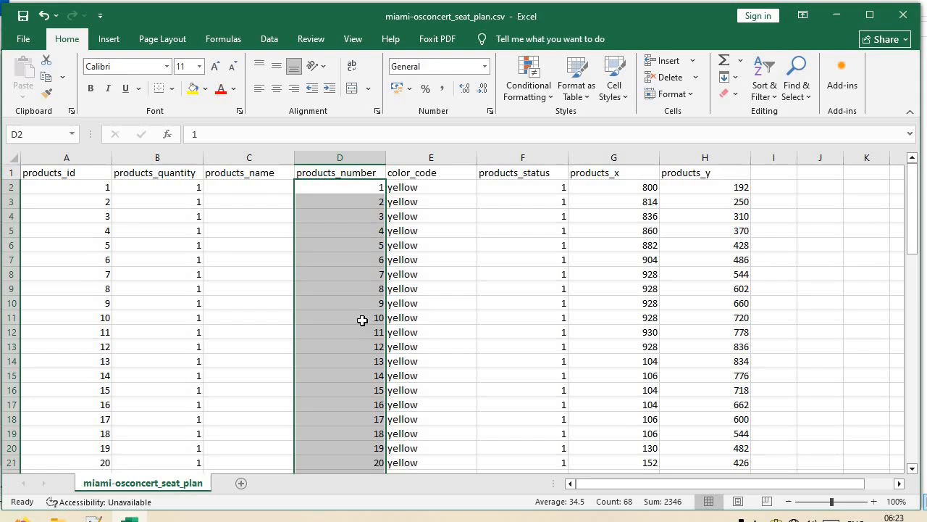
Enter "Table" followed by a space in cell J2 and fill it down column J for all 68 seat rows
click(236, 186)
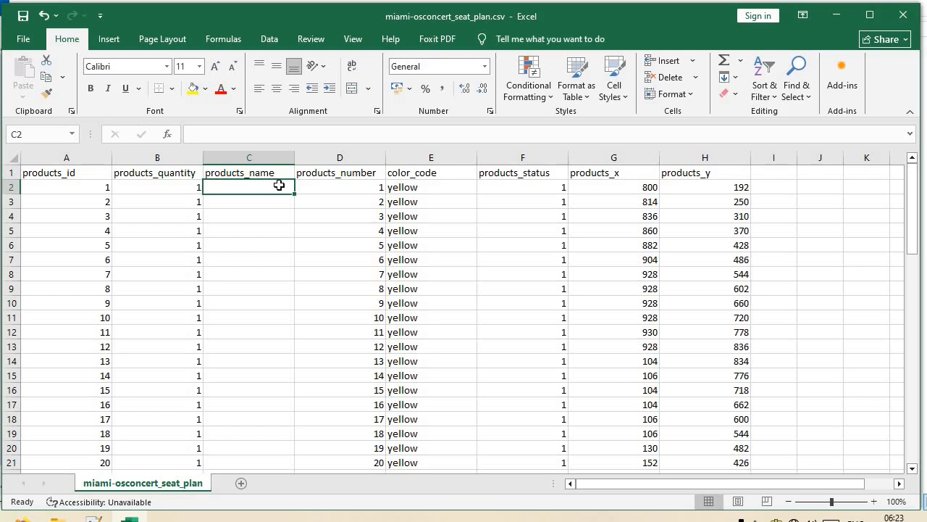
click(811, 186)
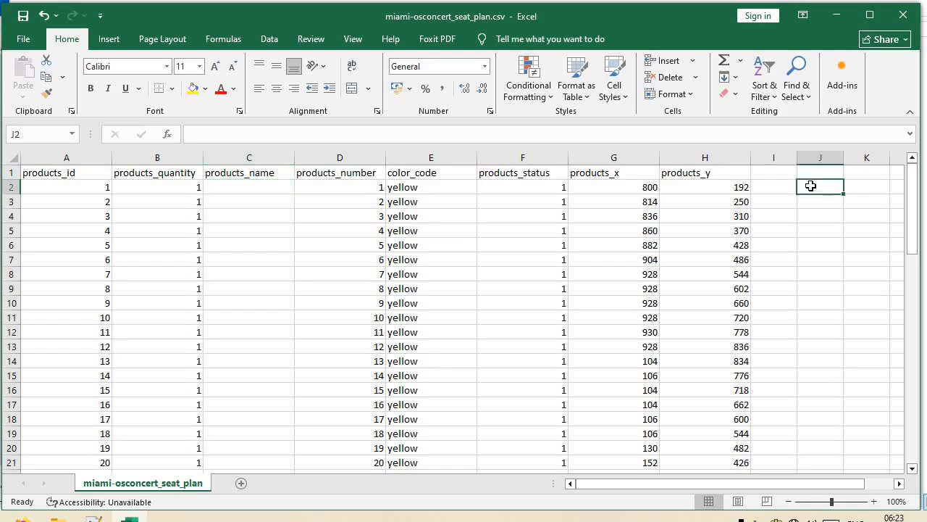
text(T)
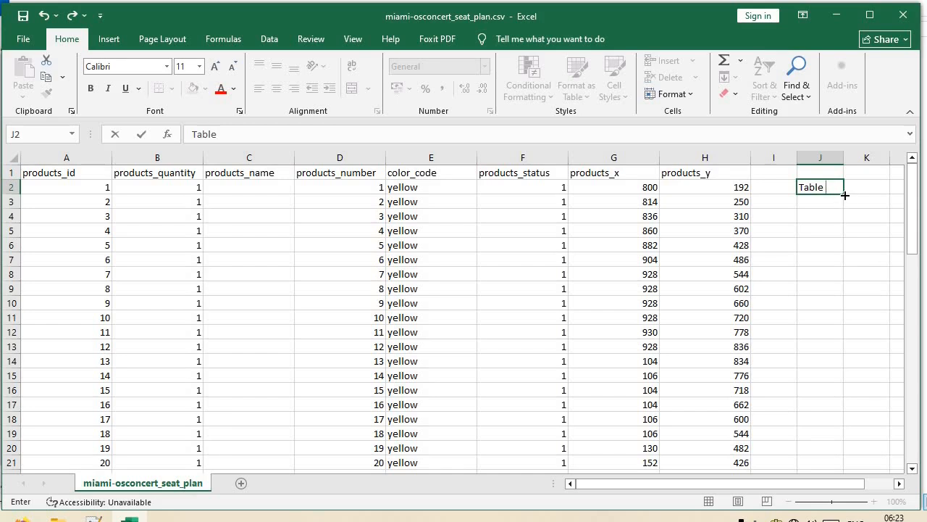
text(able)
click(844, 195)
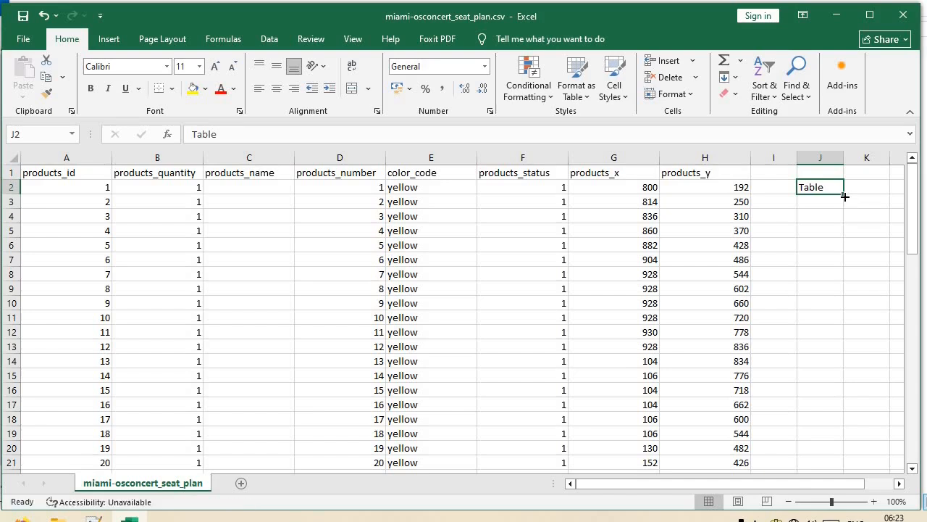
drag(844, 197, 915, 181)
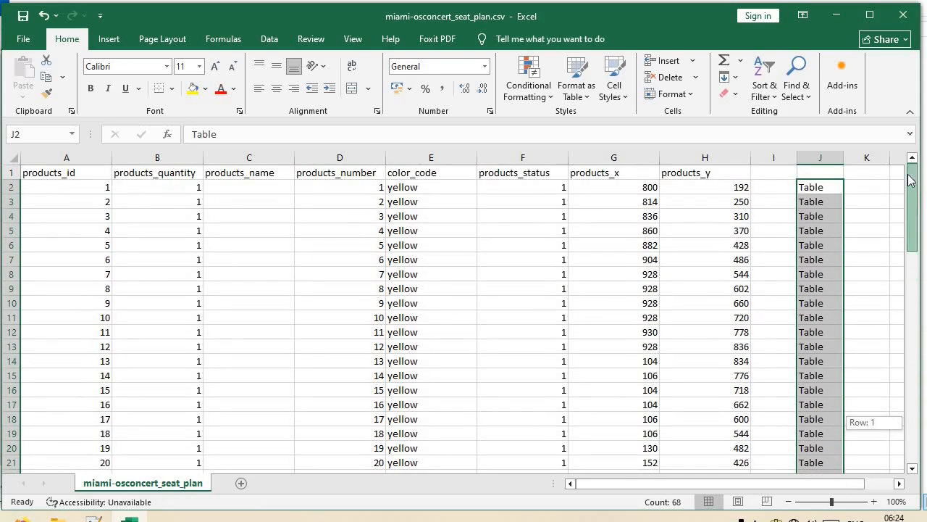
Join J2 and D2 with a CONCAT formula in cell K2 and fill it down column K for all seat rows
click(868, 185)
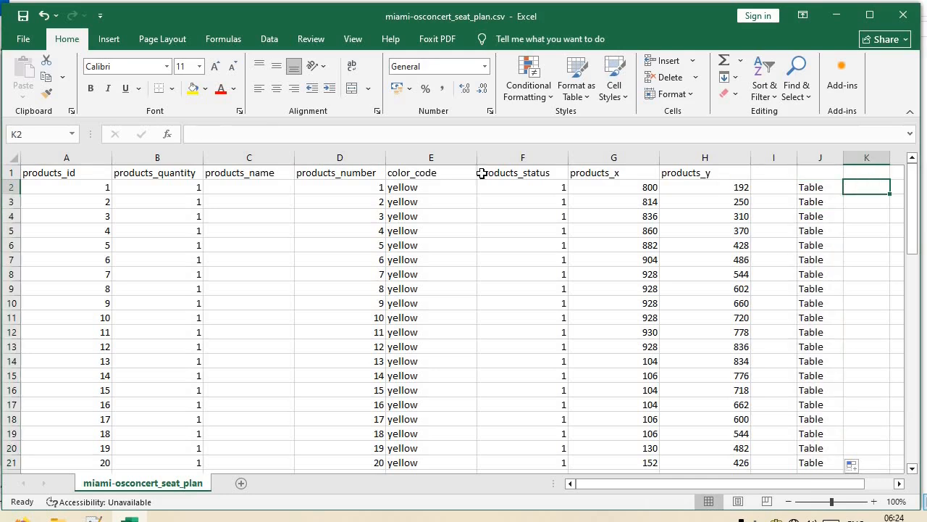
click(223, 41)
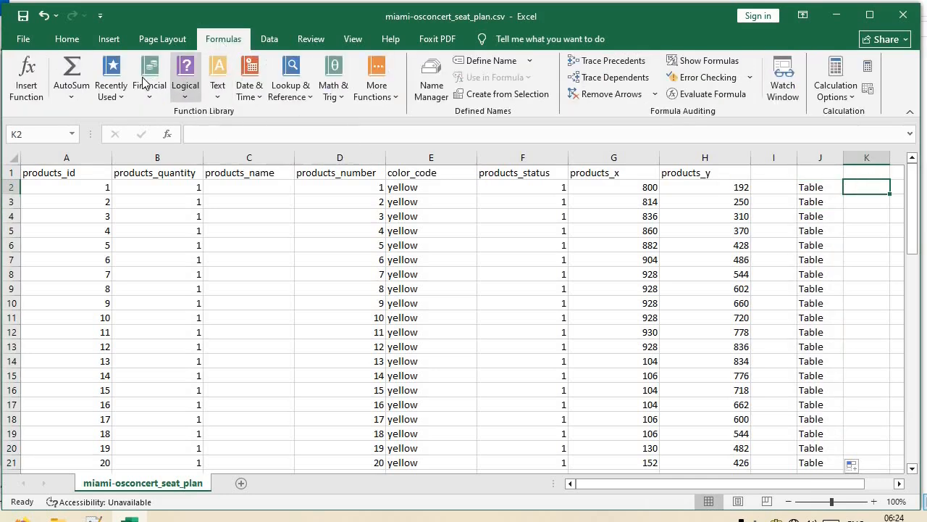
click(108, 90)
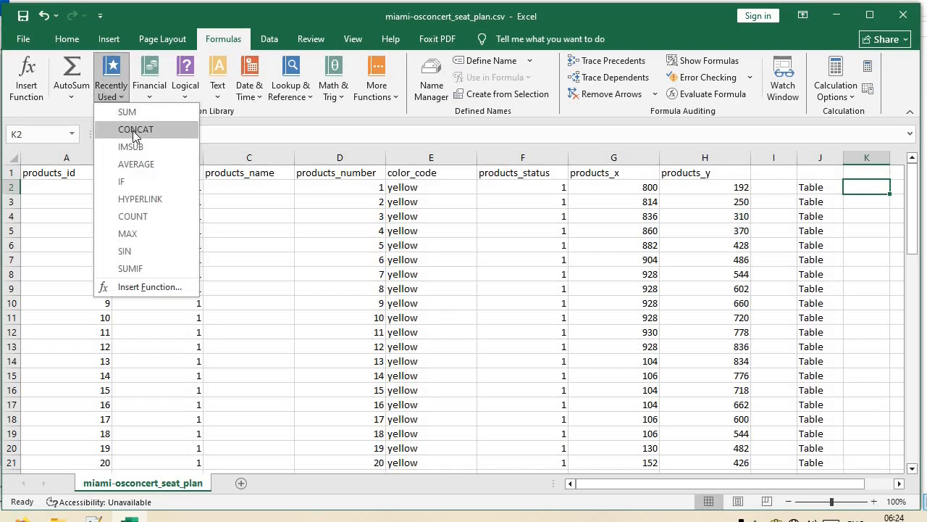
click(131, 147)
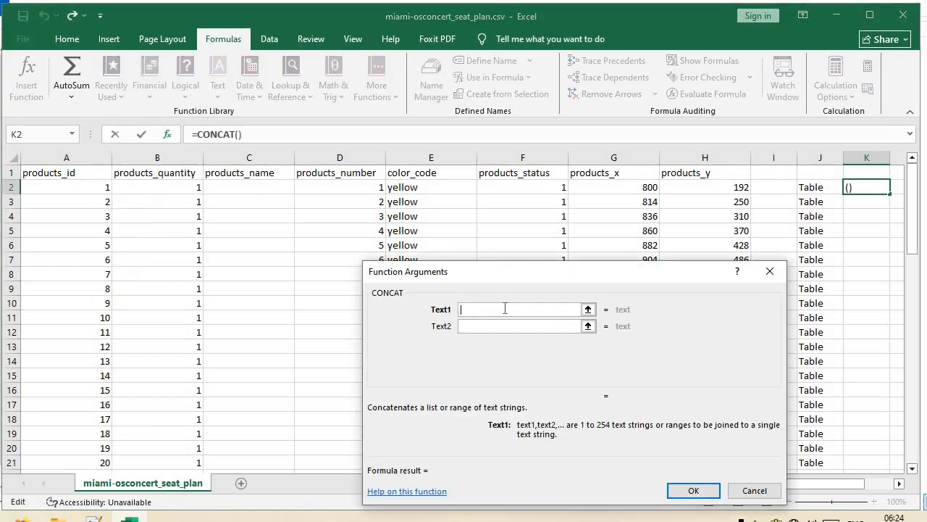
click(814, 190)
click(490, 326)
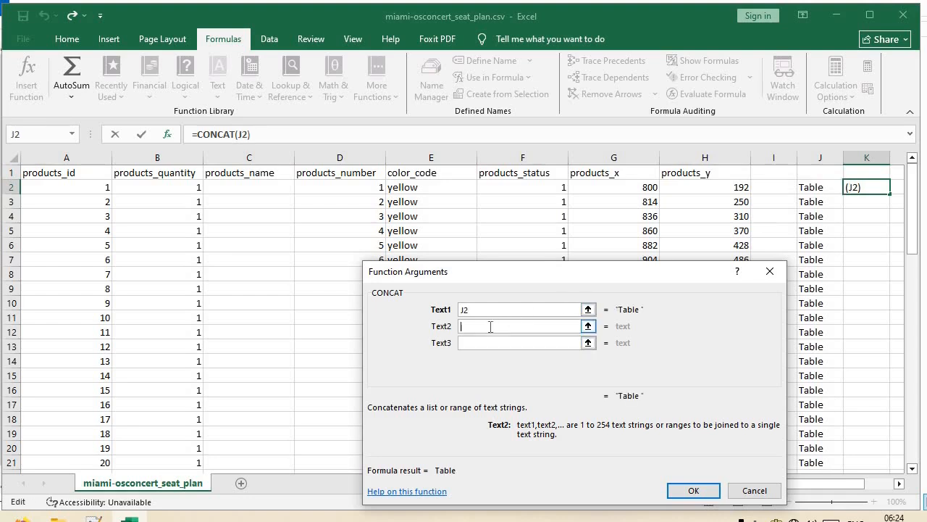
click(348, 189)
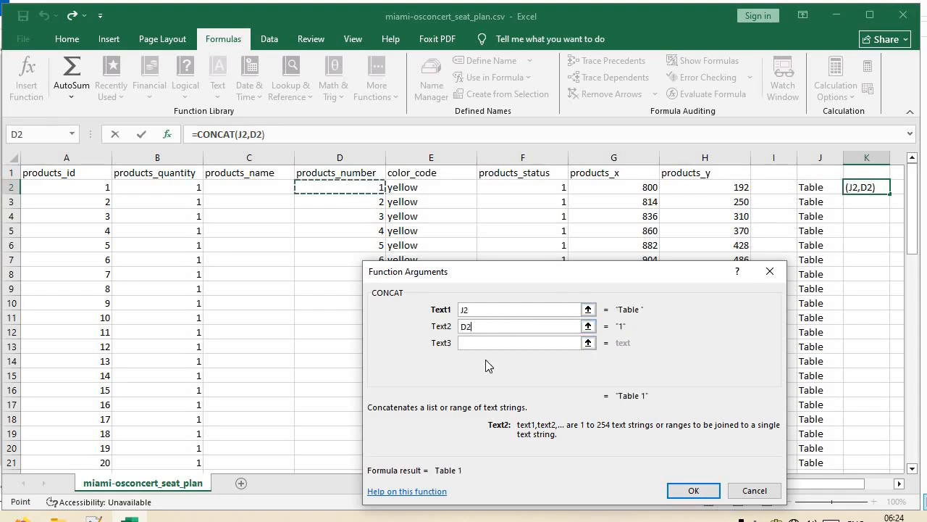
click(697, 491)
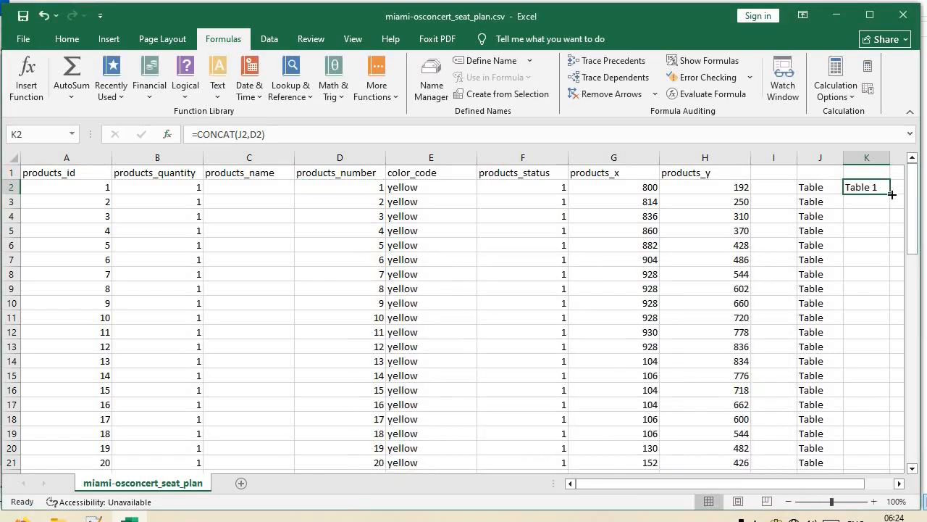
double_click(892, 195)
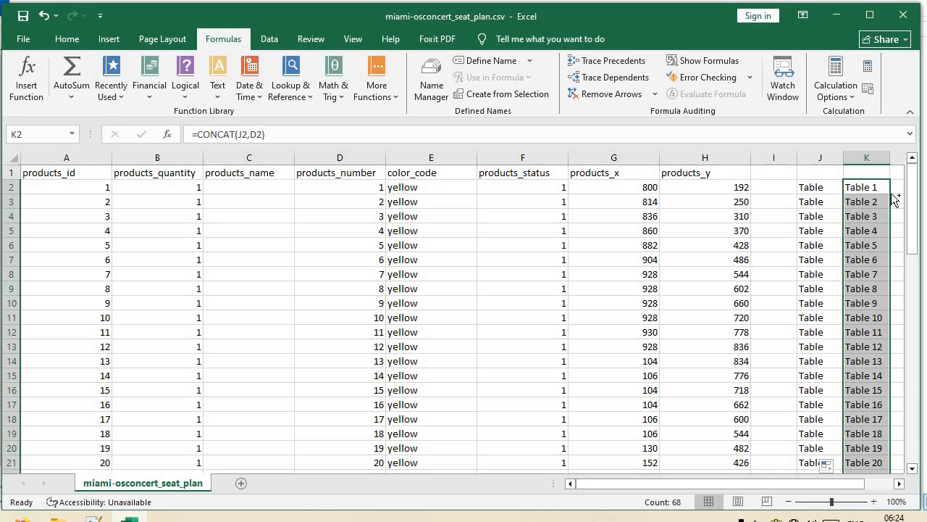
Copy the joined table names from column K and paste them as values into products_name from C2, checking them down to row 69
key(ctrl+c)
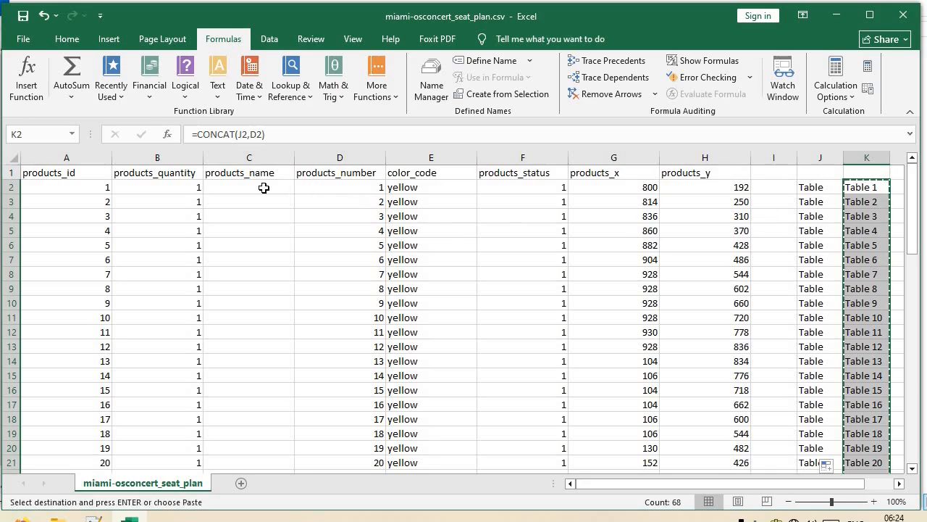
right_click(239, 188)
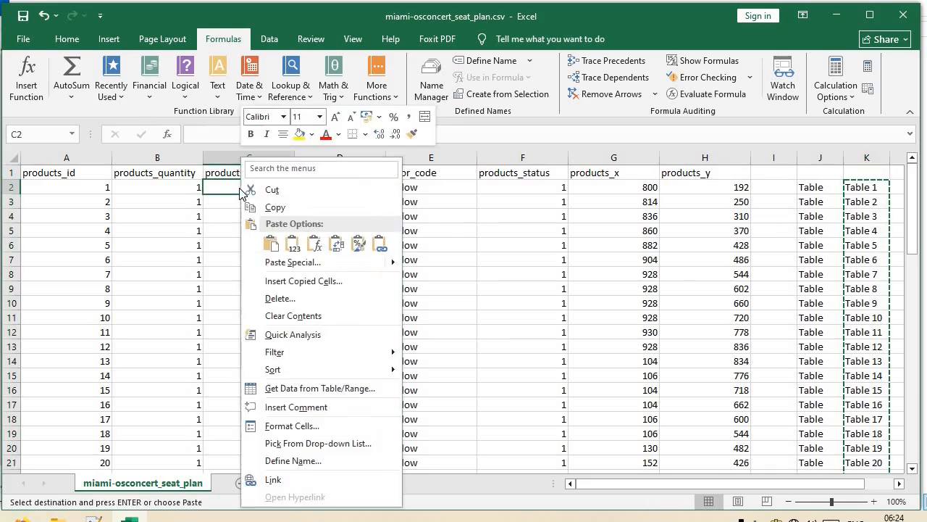
click(290, 261)
click(149, 238)
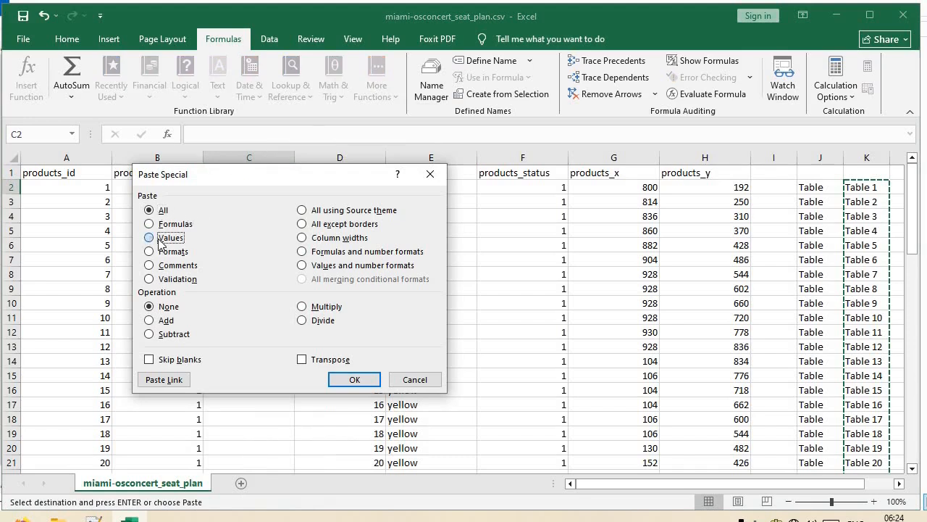
click(345, 383)
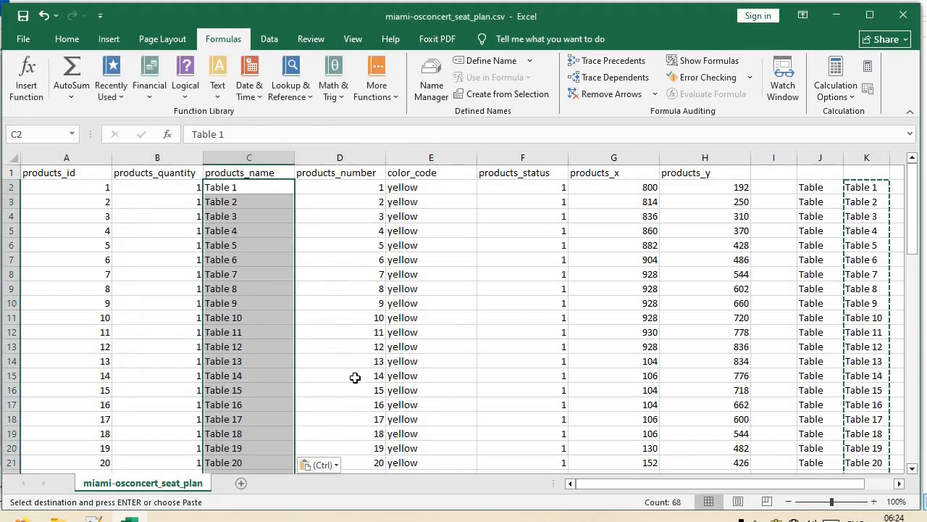
scroll(259, 396, down, 6)
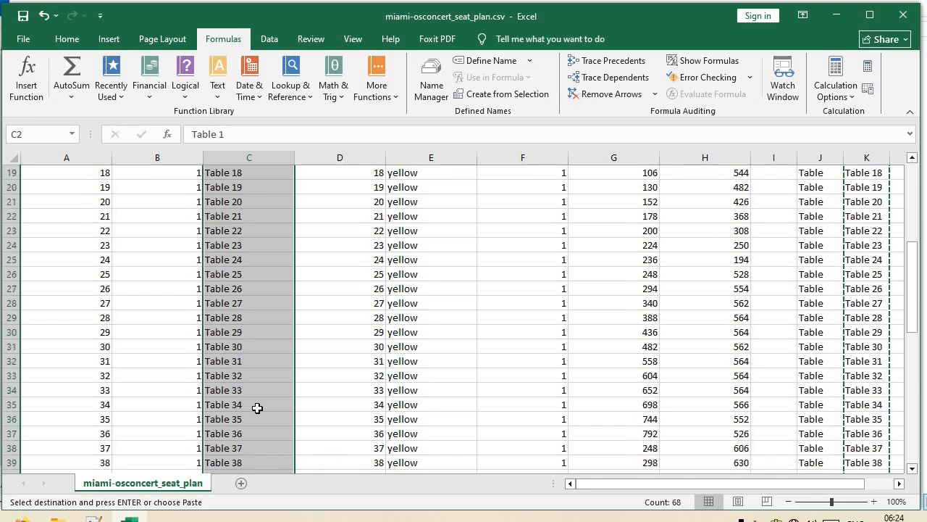
scroll(257, 407, down, 8)
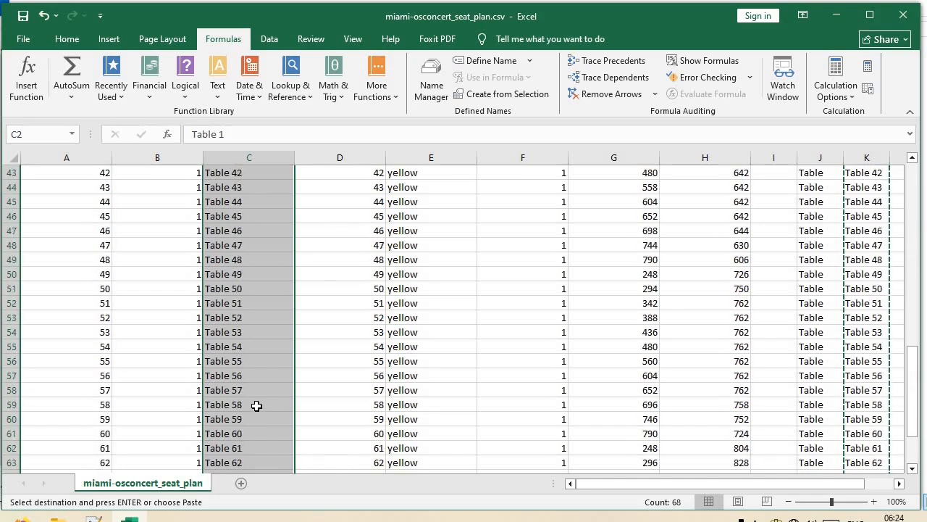
scroll(257, 406, down, 4)
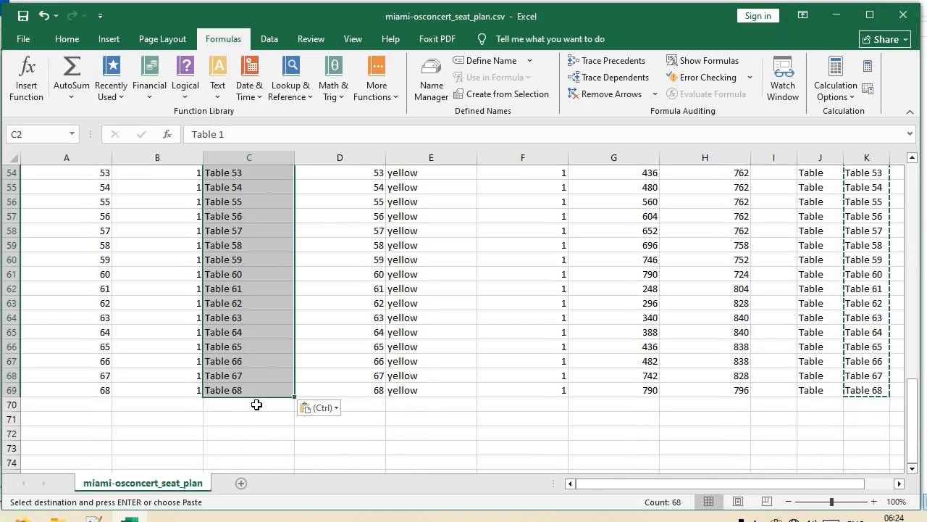
scroll(256, 404, up, 4)
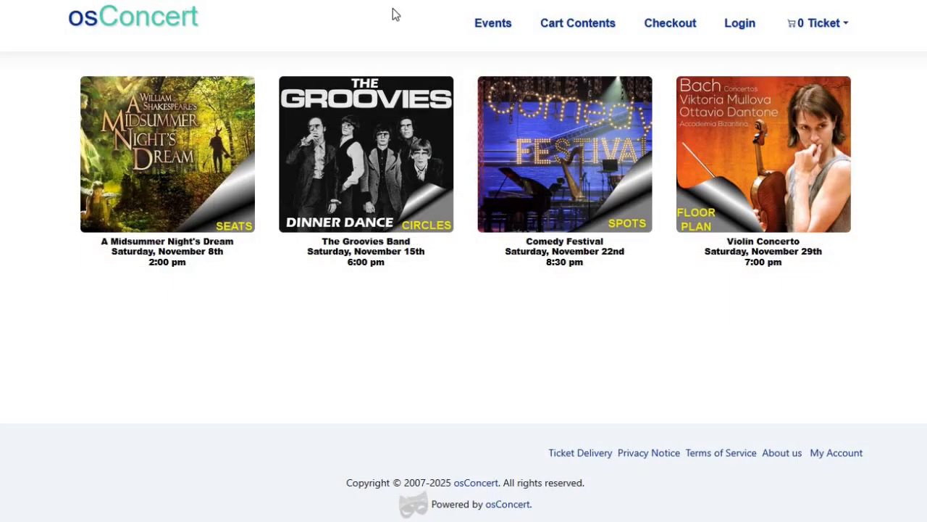
Switch to the osConcert ticket site and open the Violin Concerto event to view its floor plan
mouse_move(391, 0)
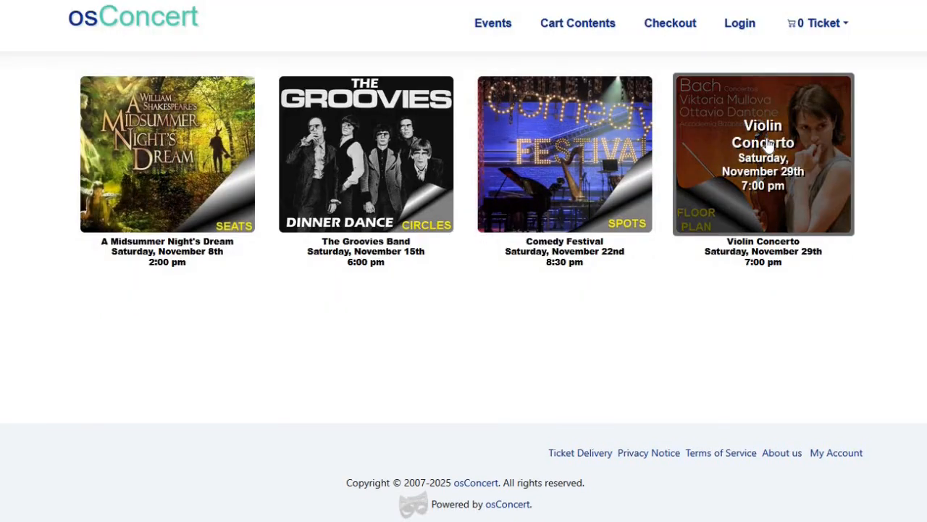
click(768, 144)
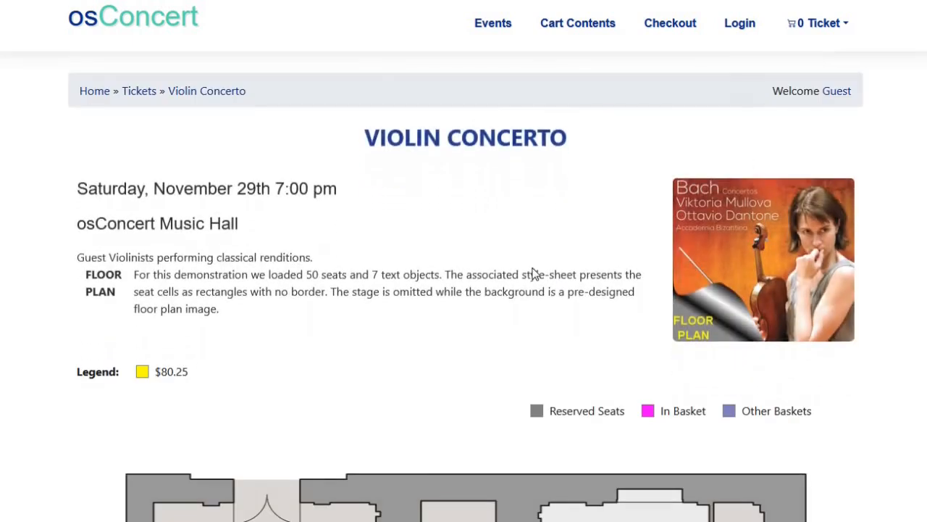
scroll(535, 290, down, 2)
scroll(535, 308, down, 3)
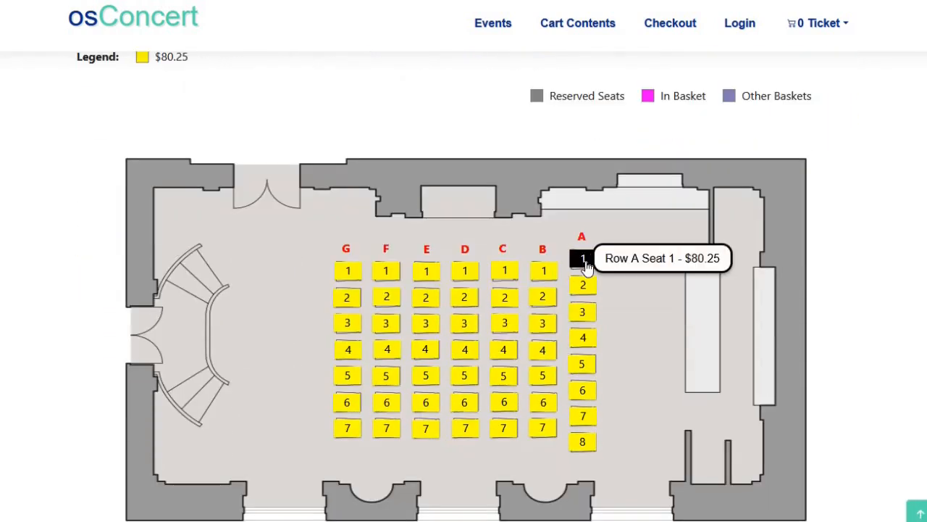
Add Row A seats 1 and 2 to the basket and remove both again
click(585, 263)
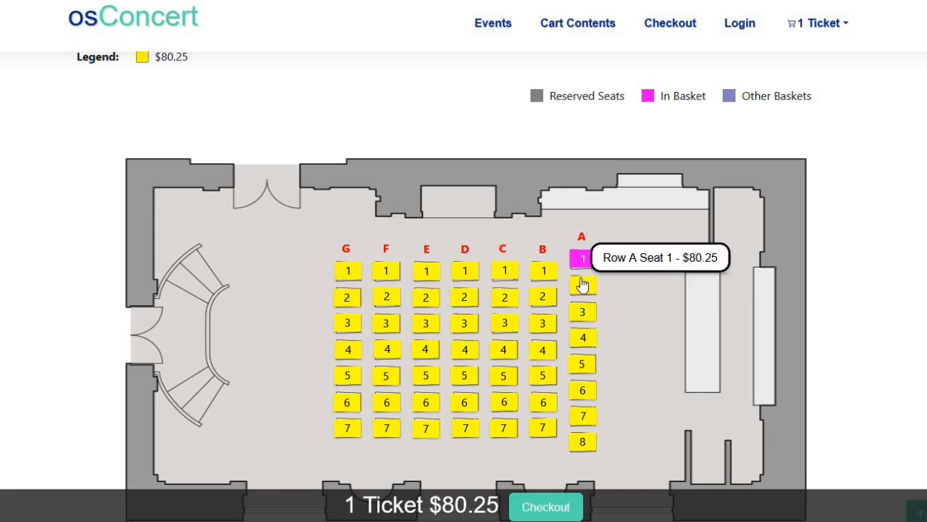
click(582, 285)
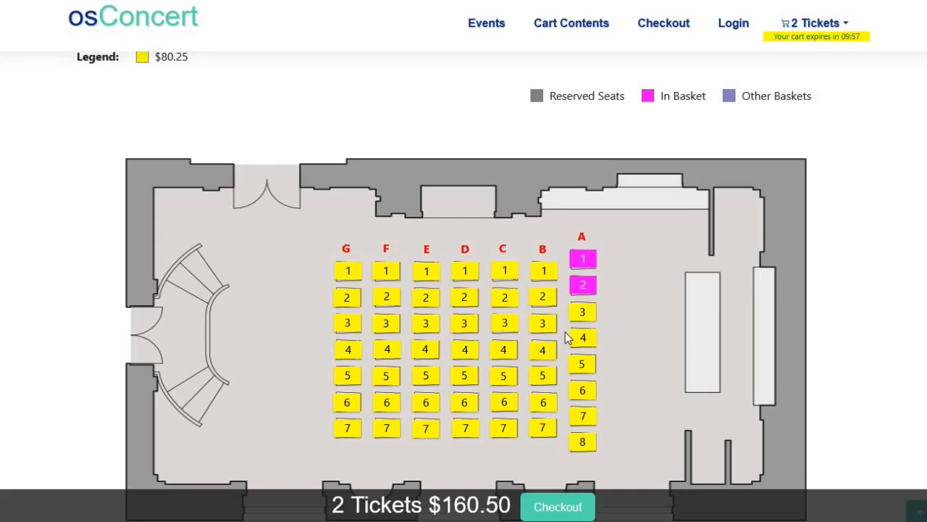
click(584, 286)
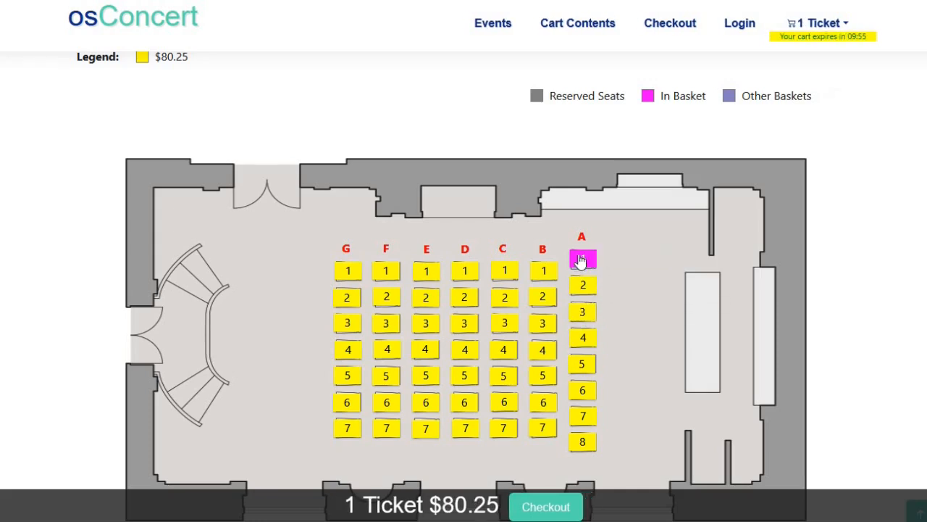
click(582, 259)
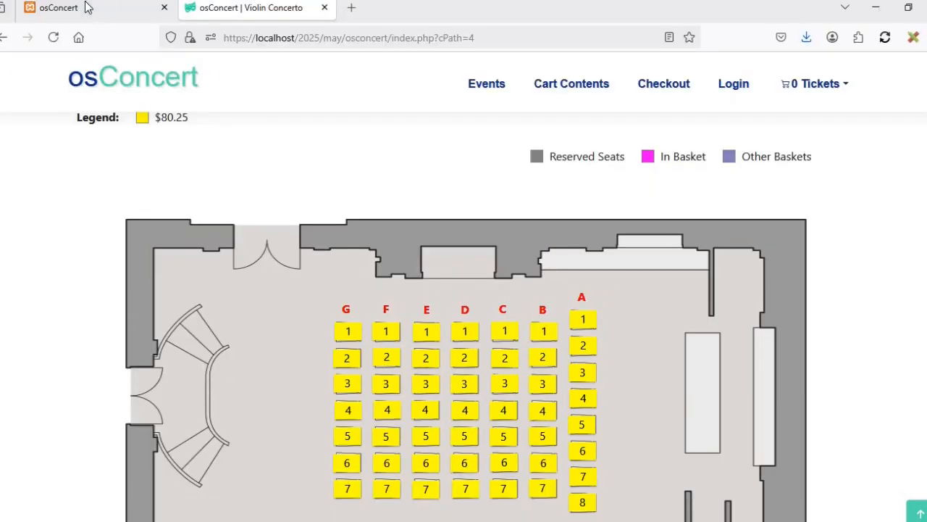
Import miami-osconcert_seat_plan.csv in the osConcert admin's Seat Plan Generator and check the imported table data
click(86, 8)
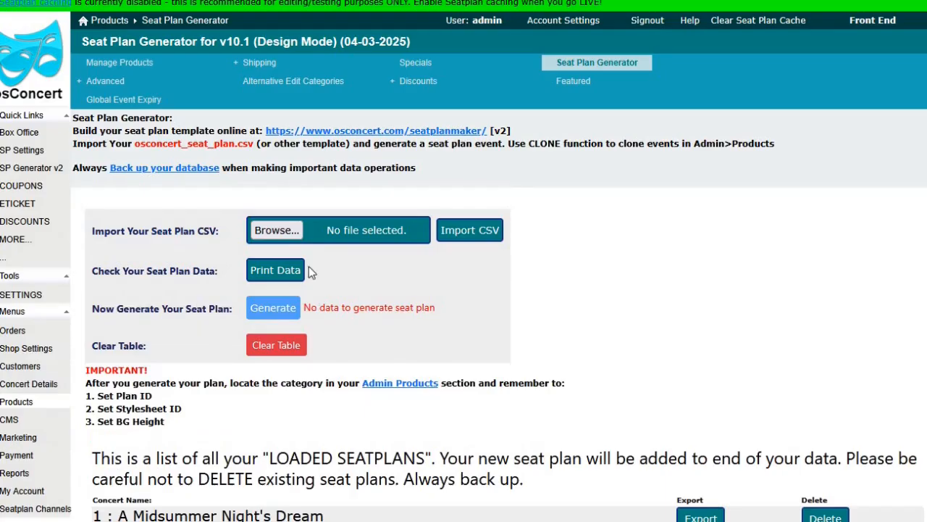
click(15, 171)
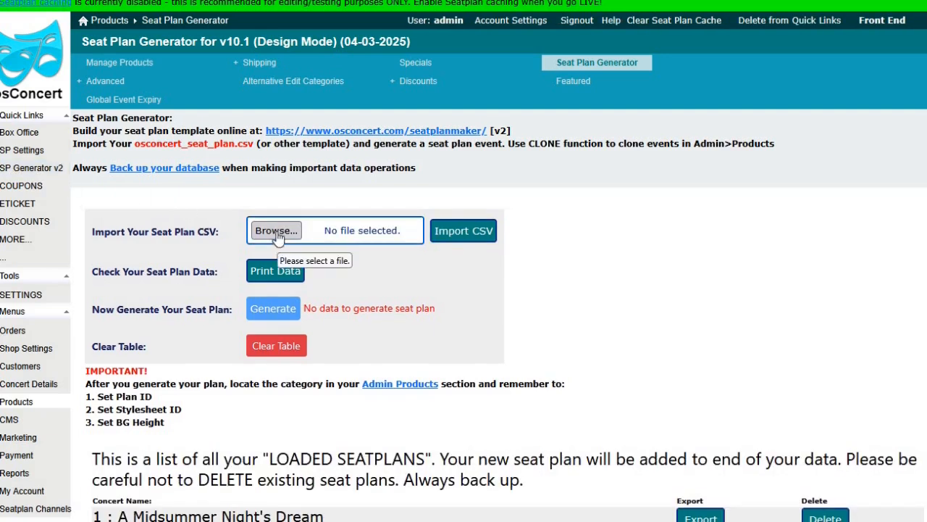
click(276, 232)
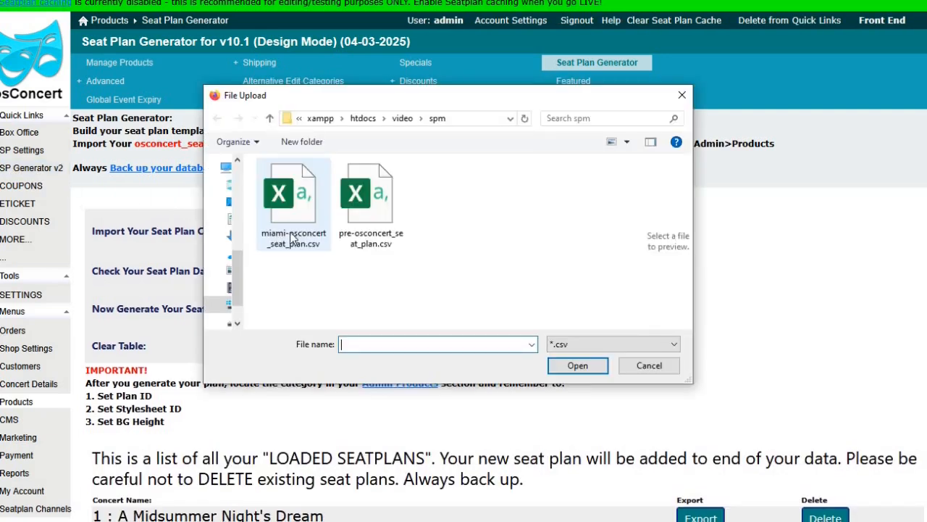
click(292, 212)
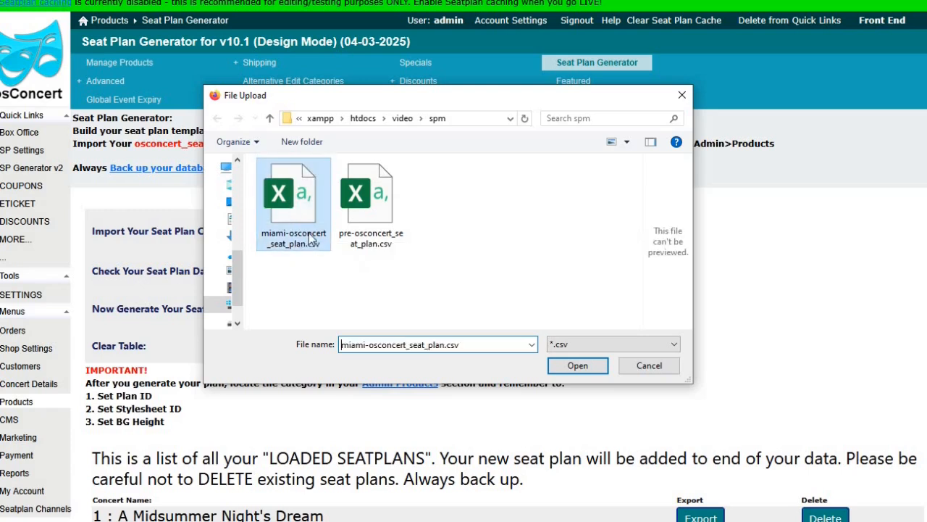
click(567, 365)
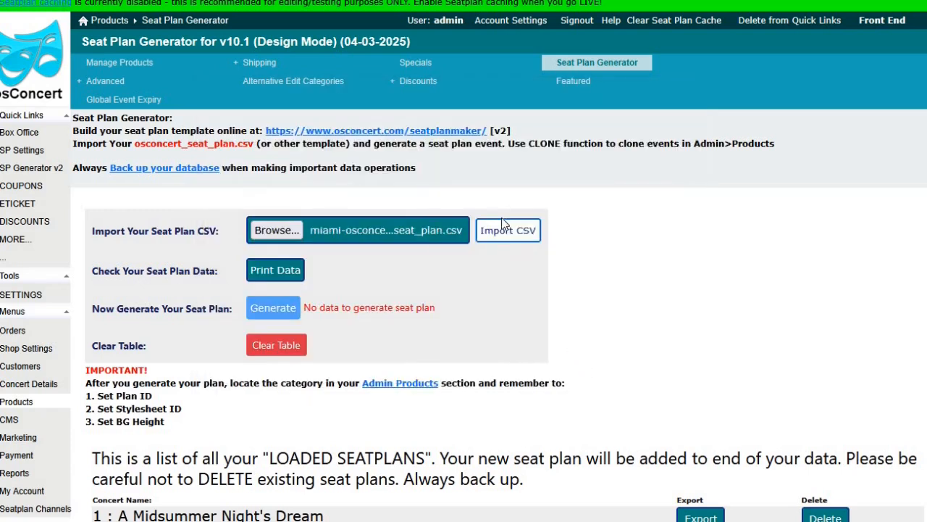
click(507, 225)
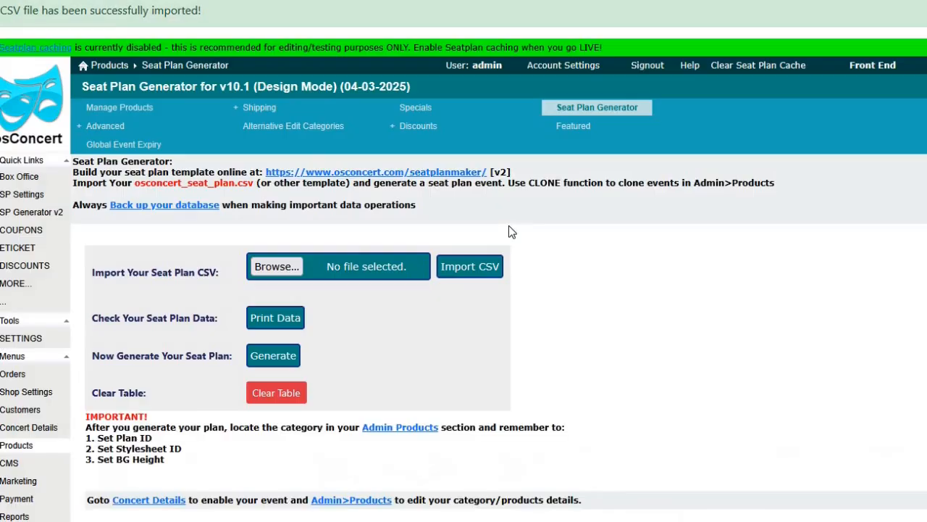
click(274, 318)
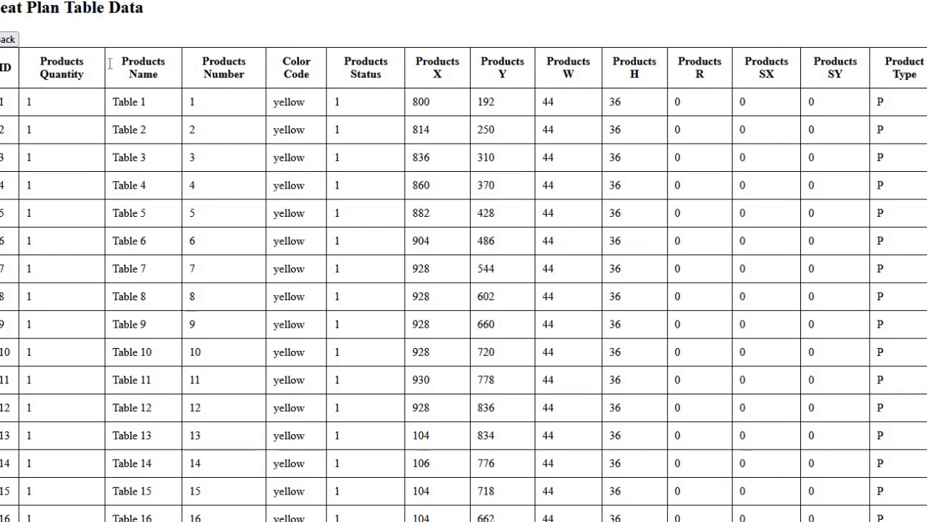
click(7, 40)
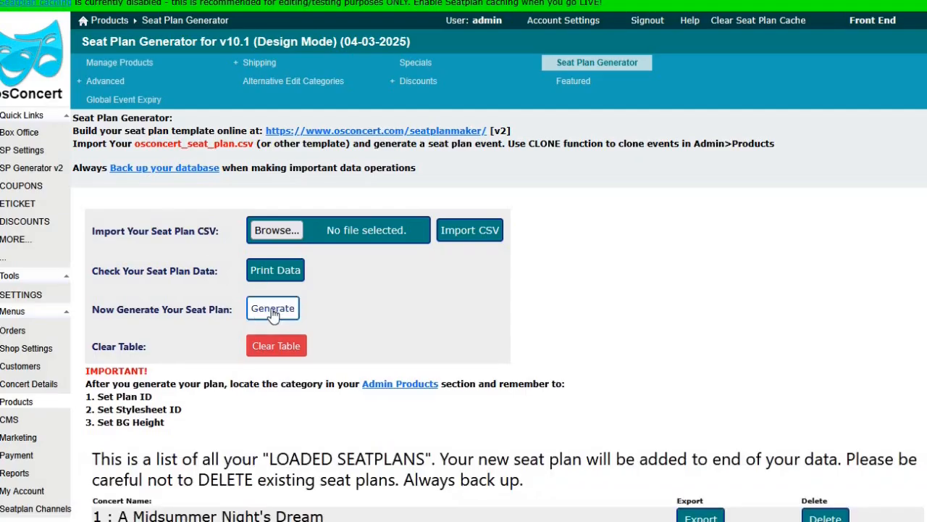
Review the list of loaded seat plans and open the admin's product categories
scroll(312, 348, down, 3)
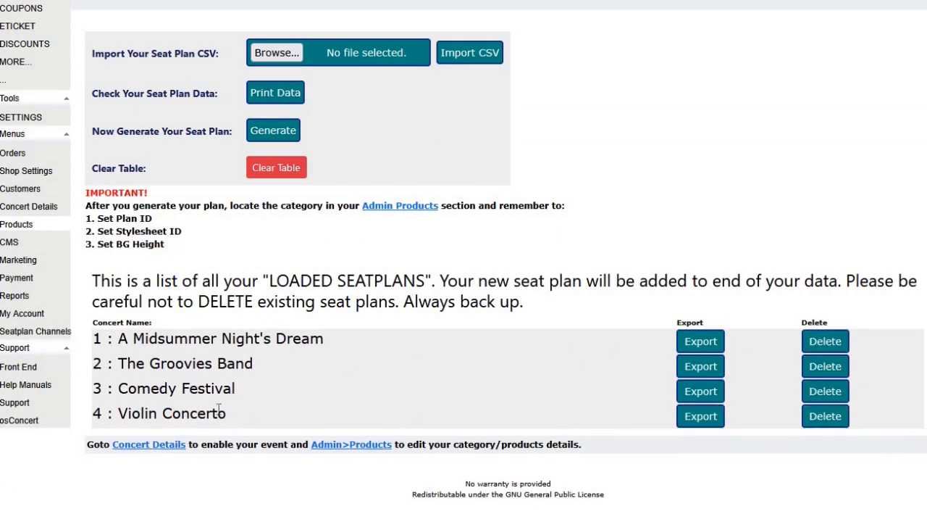
scroll(269, 329, up, 1)
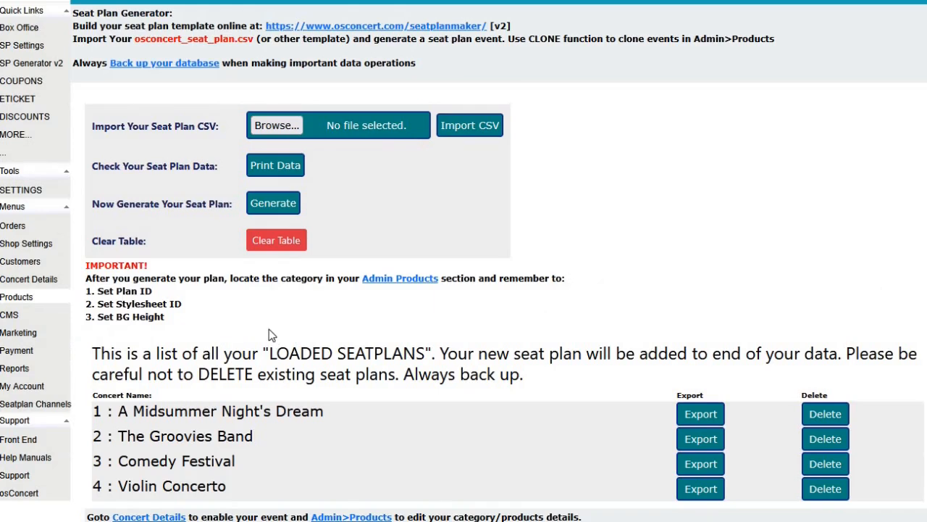
scroll(269, 329, up, 2)
scroll(268, 336, down, 1)
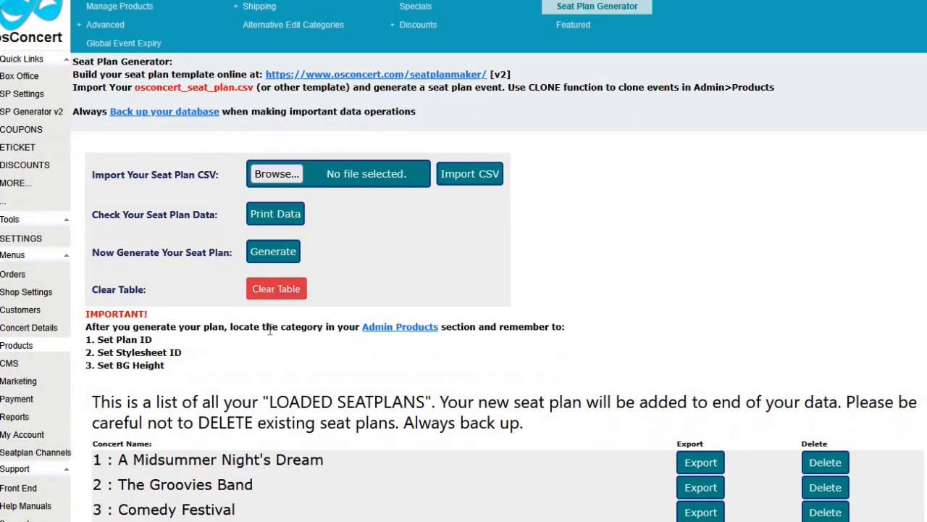
click(14, 347)
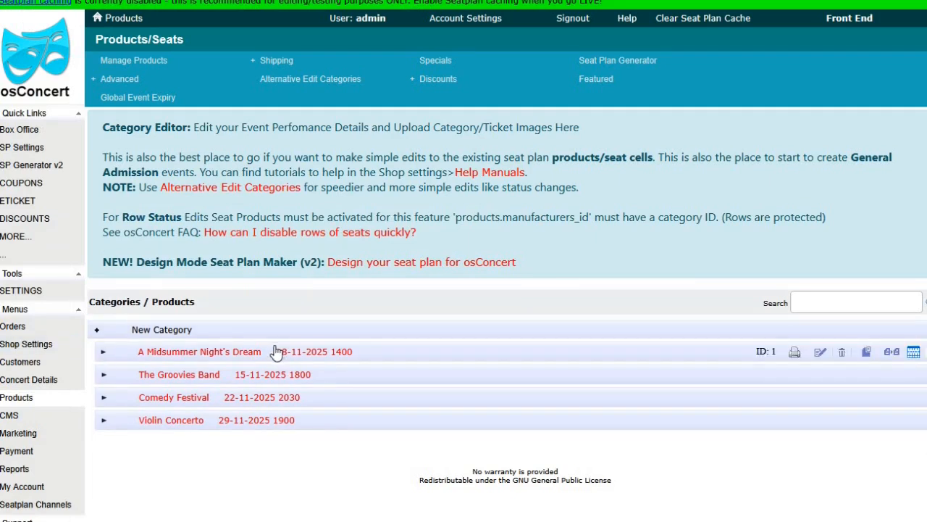
Expand the Violin Concerto category, review its details and seat products, and collapse it again
click(196, 428)
scroll(218, 431, down, 5)
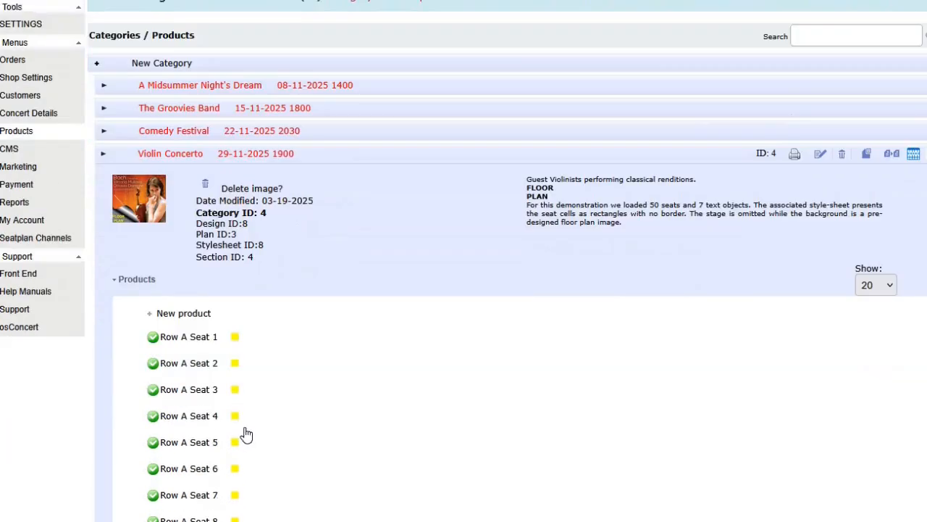
scroll(246, 434, down, 4)
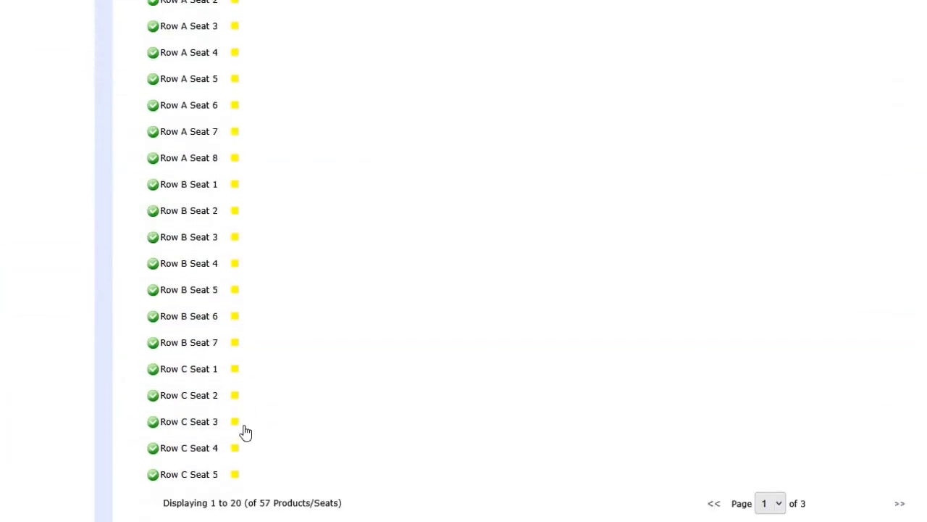
scroll(246, 431, up, 1)
scroll(246, 432, up, 4)
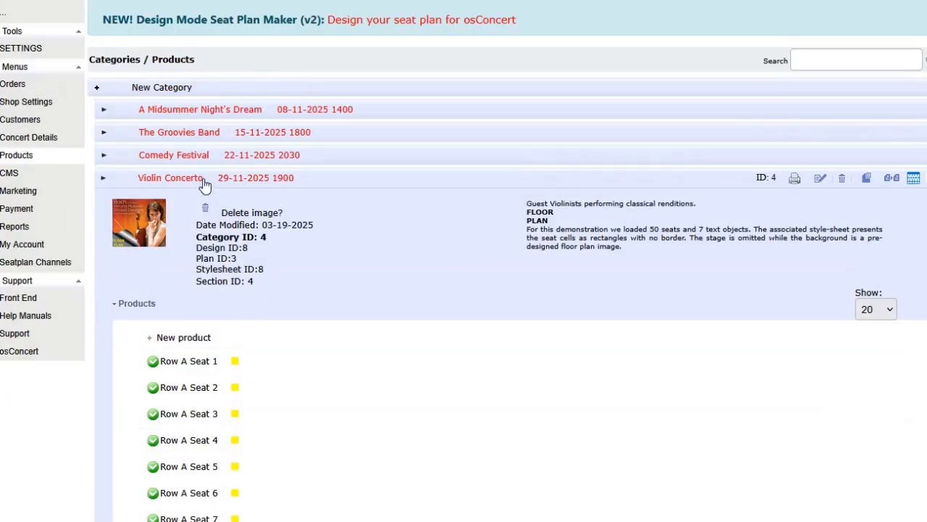
click(204, 179)
scroll(388, 247, up, 1)
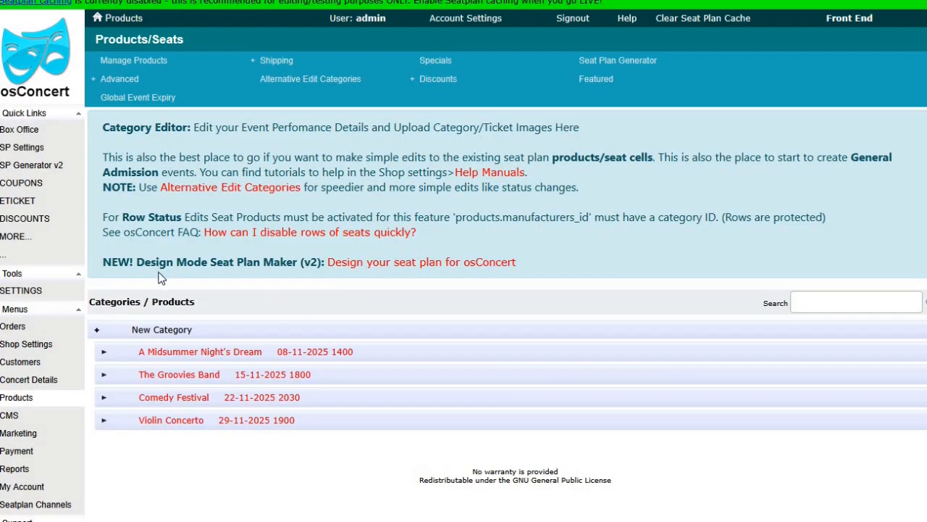
Generate the seat plan from the imported data in the Seat Plan Generator and check the list of loaded seat plans
click(42, 167)
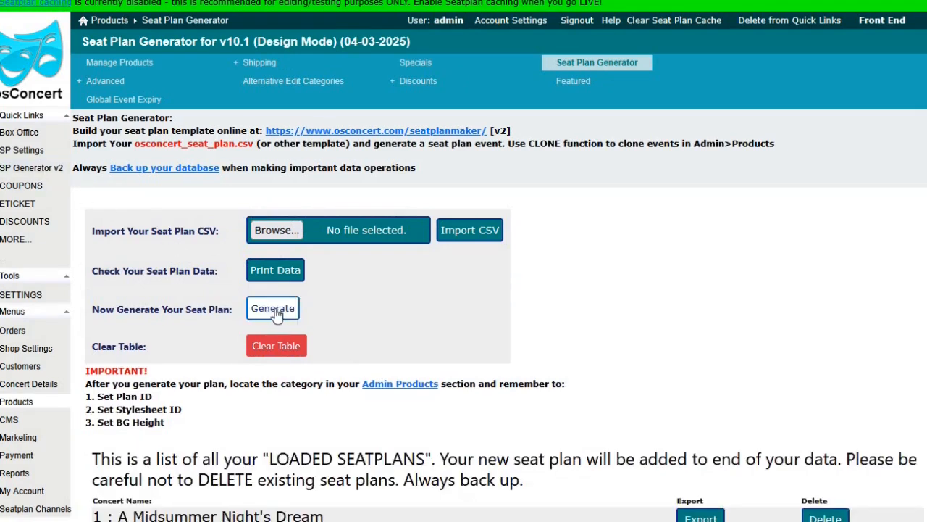
click(274, 312)
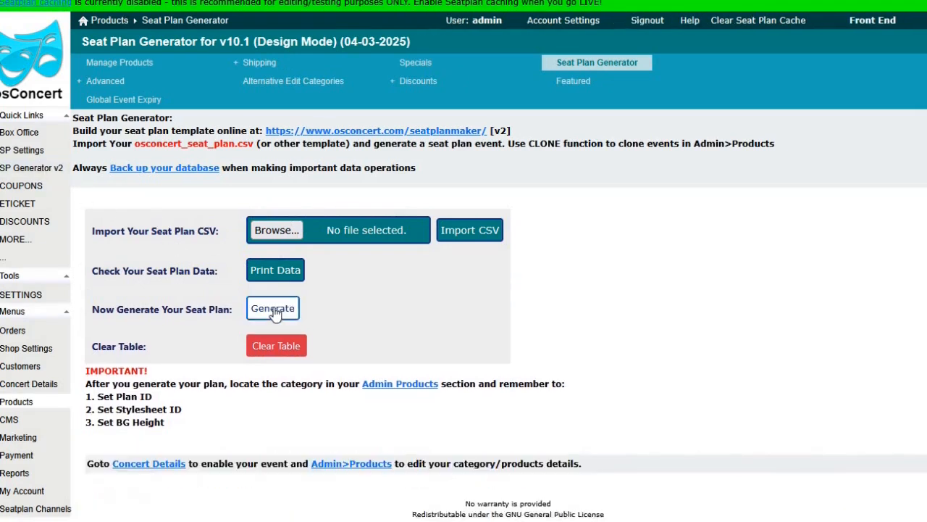
scroll(408, 324, down, 2)
scroll(464, 340, down, 1)
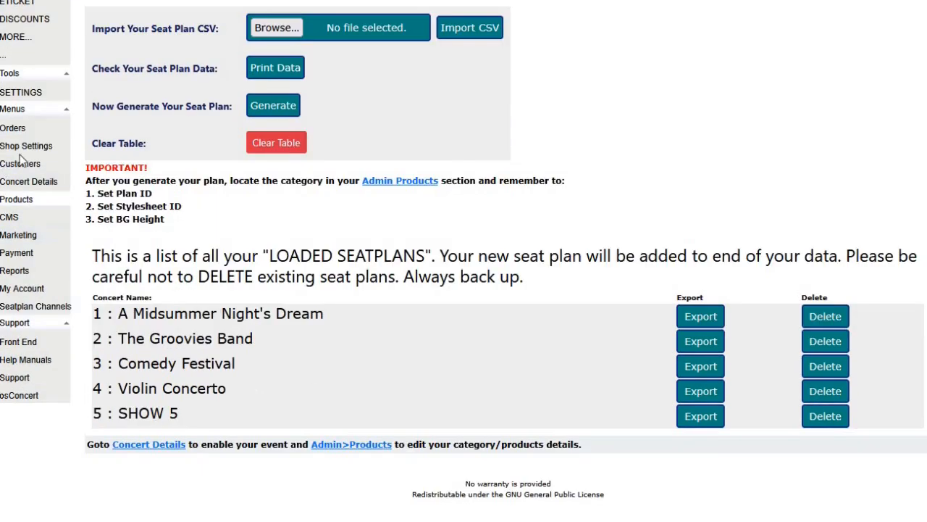
Examine the SHOW 5 category's IDs and table products in the admin's product categories
click(20, 200)
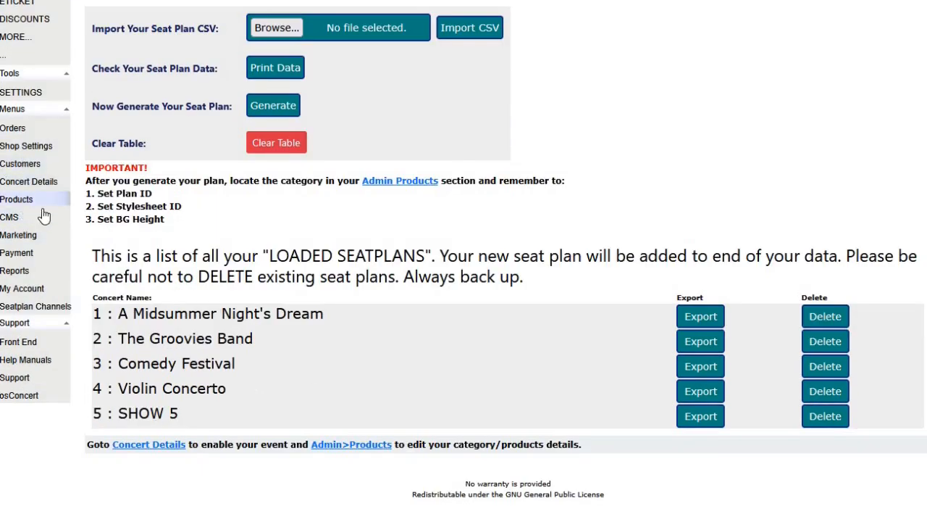
scroll(479, 288, down, 1)
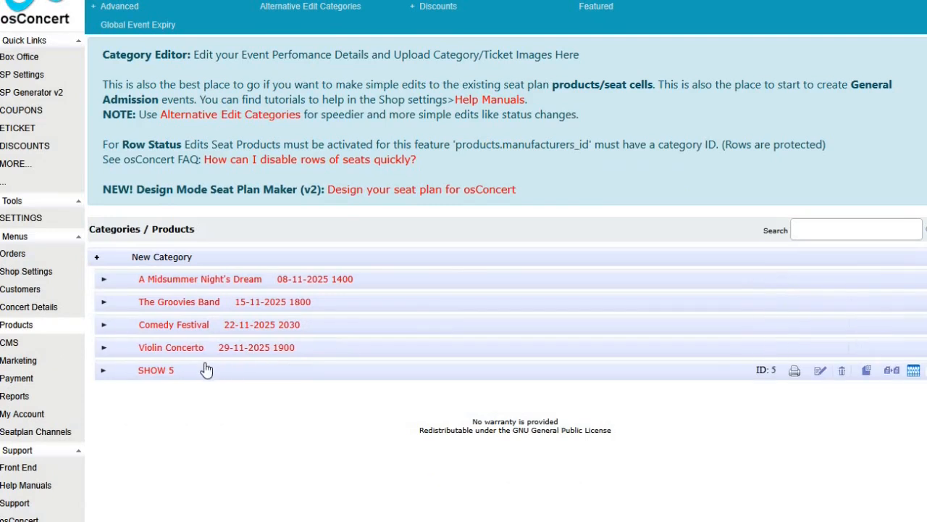
click(198, 376)
scroll(392, 374, down, 4)
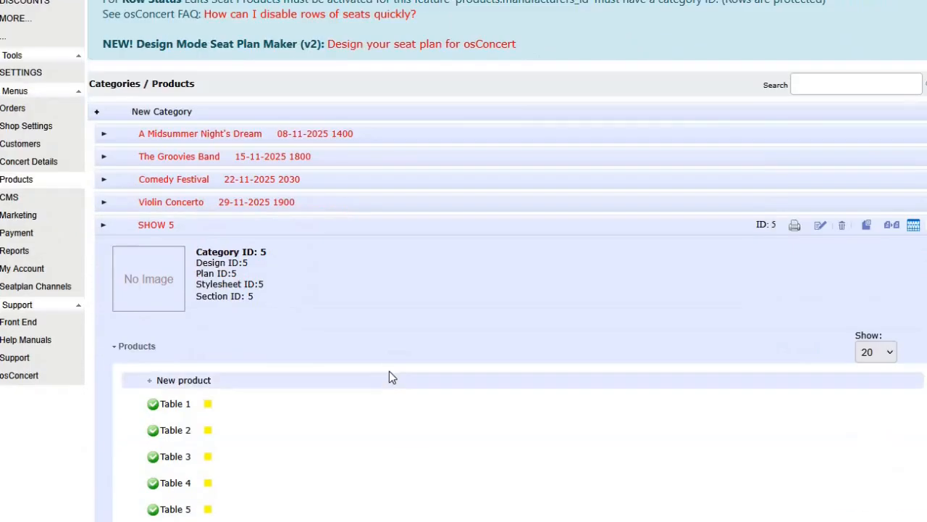
scroll(389, 376, up, 2)
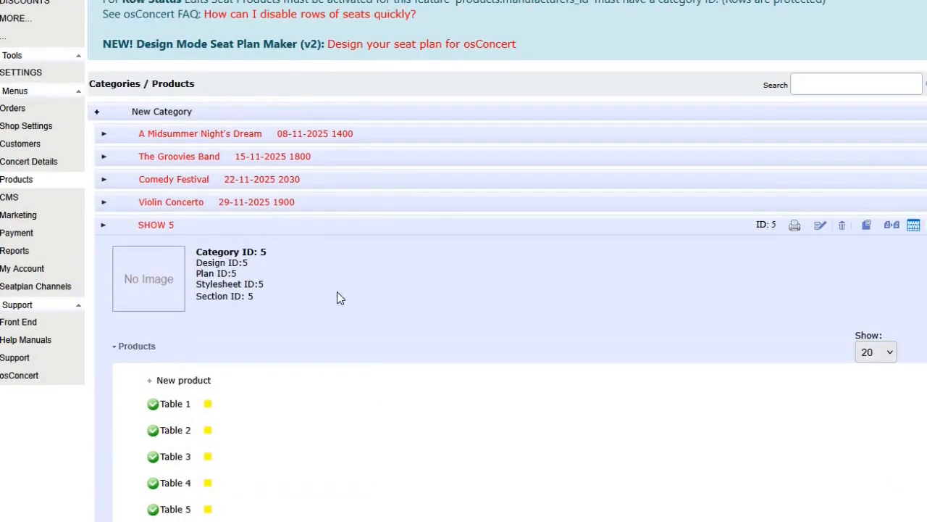
click(157, 225)
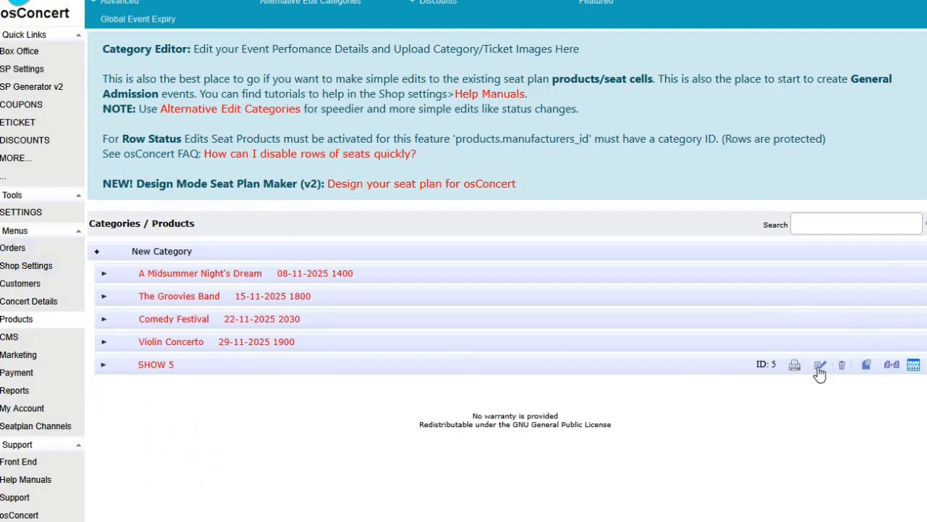
Edit the SHOW 5 category and set its stylesheet to Design Mode Style 7
click(820, 368)
scroll(804, 358, down, 3)
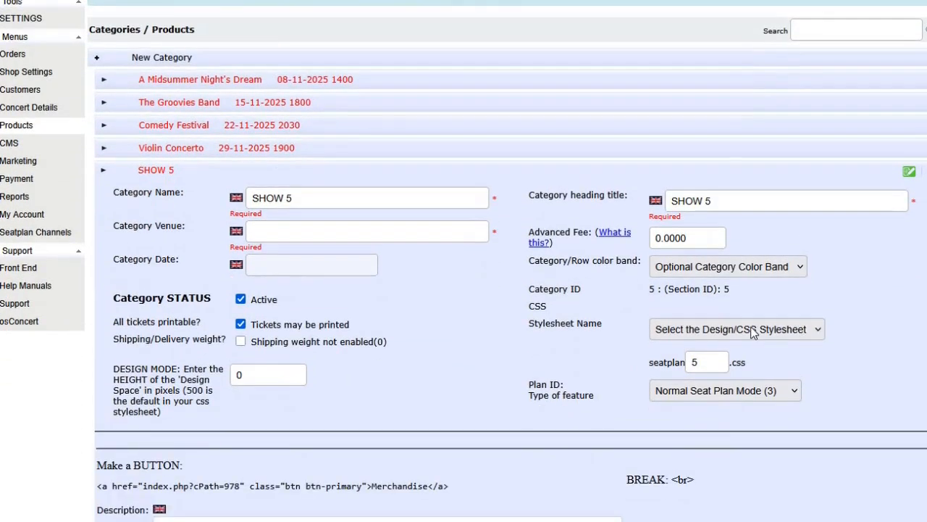
click(753, 332)
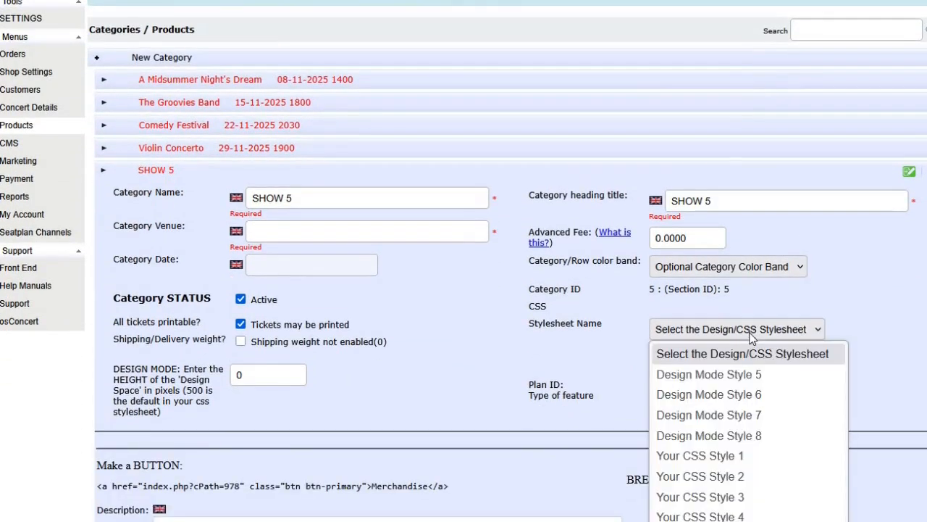
click(723, 416)
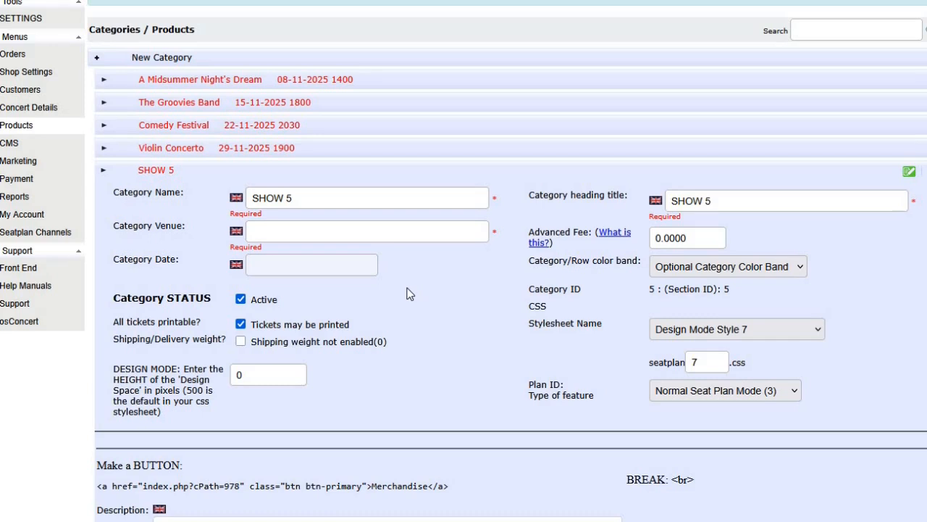
Set the SHOW 5 category's name and heading title to Miami and save the category
scroll(399, 340, down, 1)
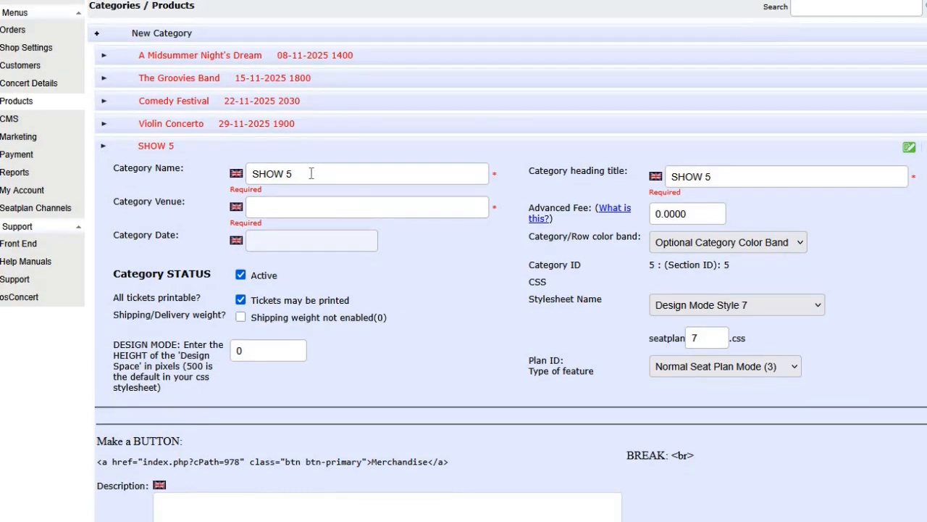
drag(312, 173, 233, 166)
text(M)
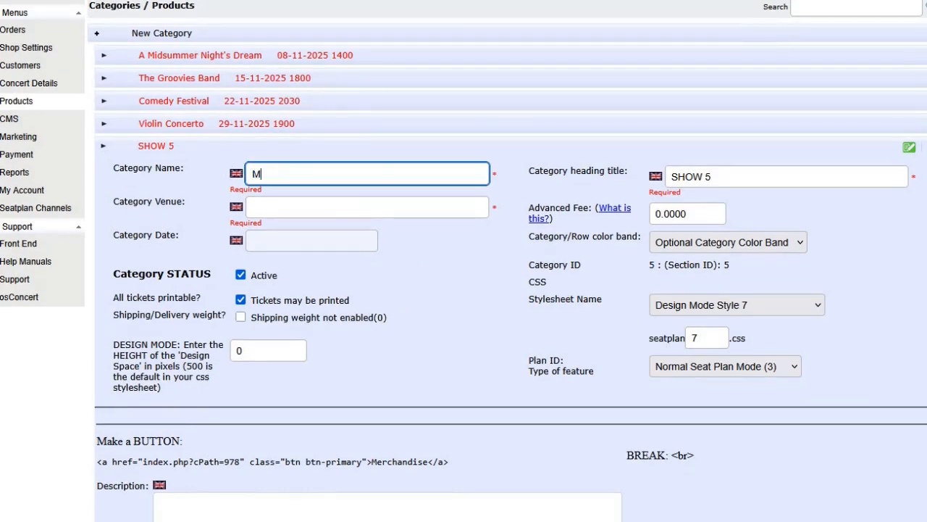
text(iami)
drag(732, 178, 668, 176)
text(Mia)
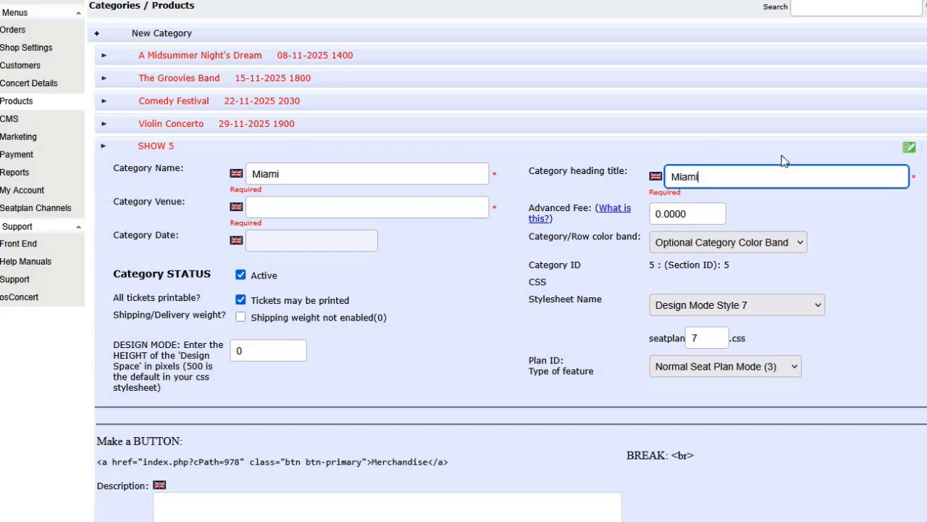
click(910, 150)
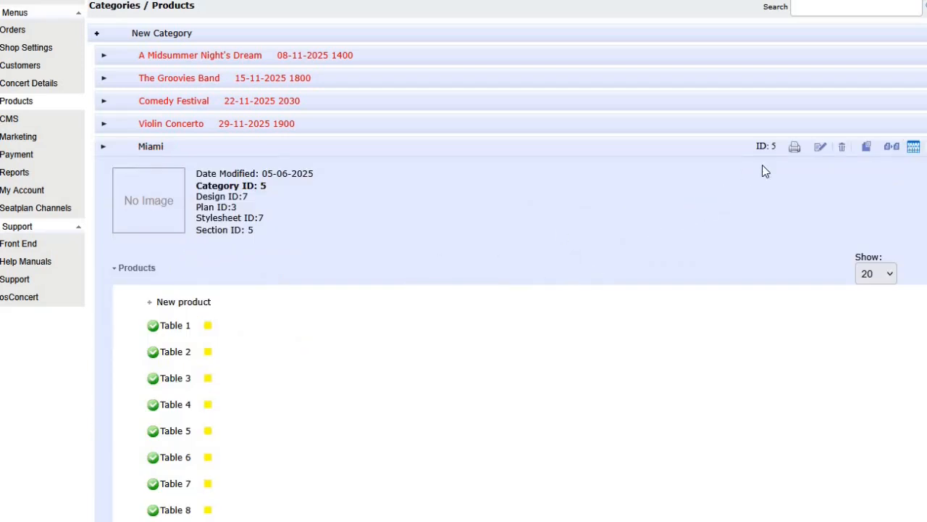
Reopen the Miami category for editing and choose miami.webp from all file types as its design background image
click(819, 149)
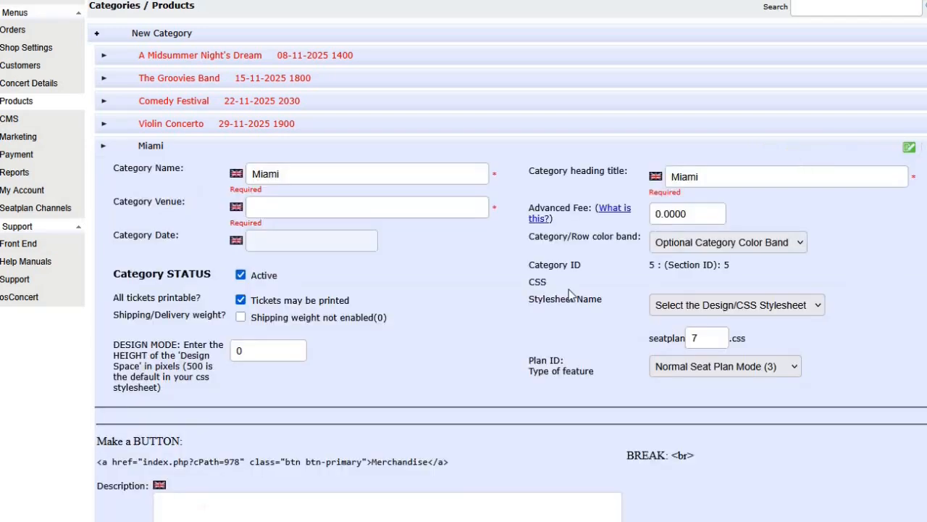
scroll(337, 314, down, 2)
scroll(336, 314, down, 1)
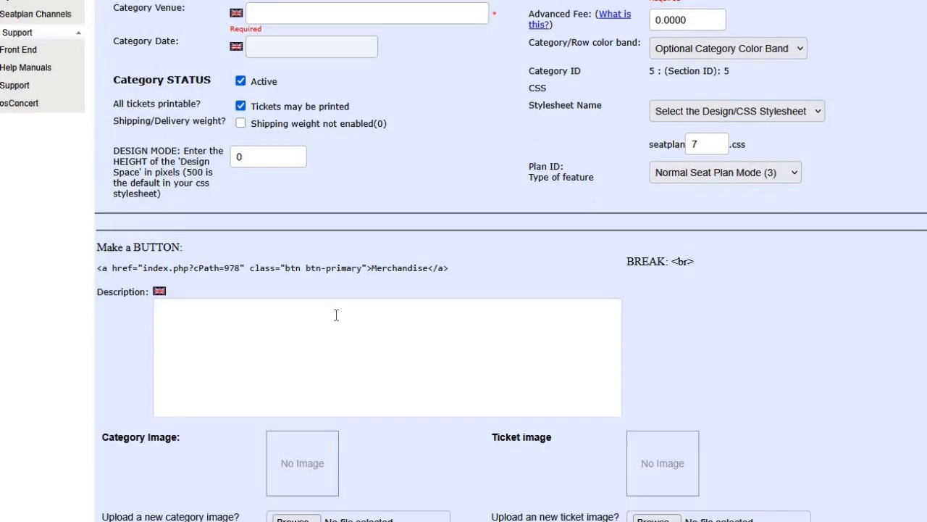
click(263, 158)
double_click(245, 157)
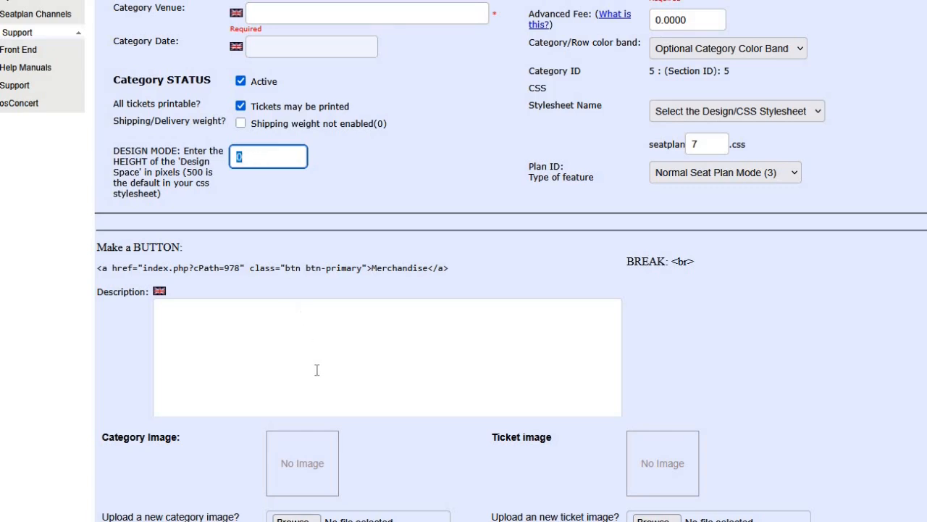
scroll(316, 373, down, 2)
scroll(308, 366, down, 1)
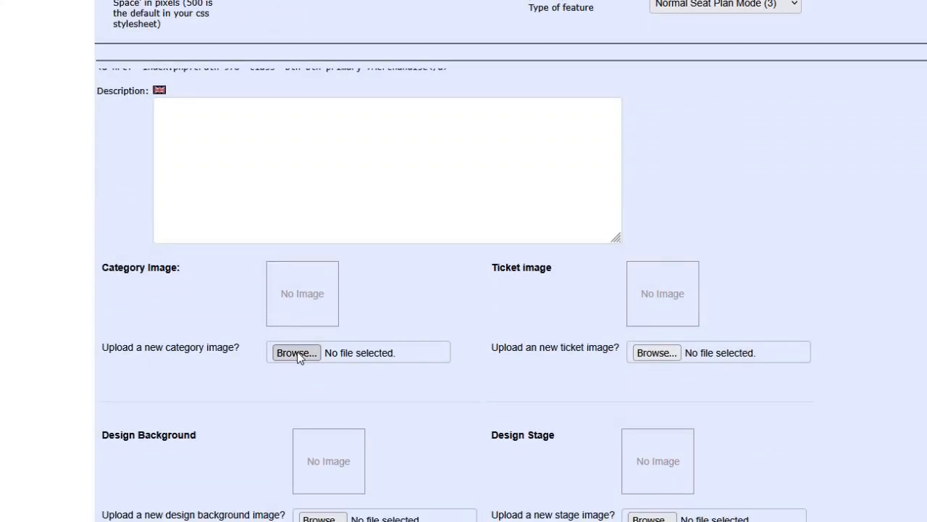
scroll(304, 381, down, 2)
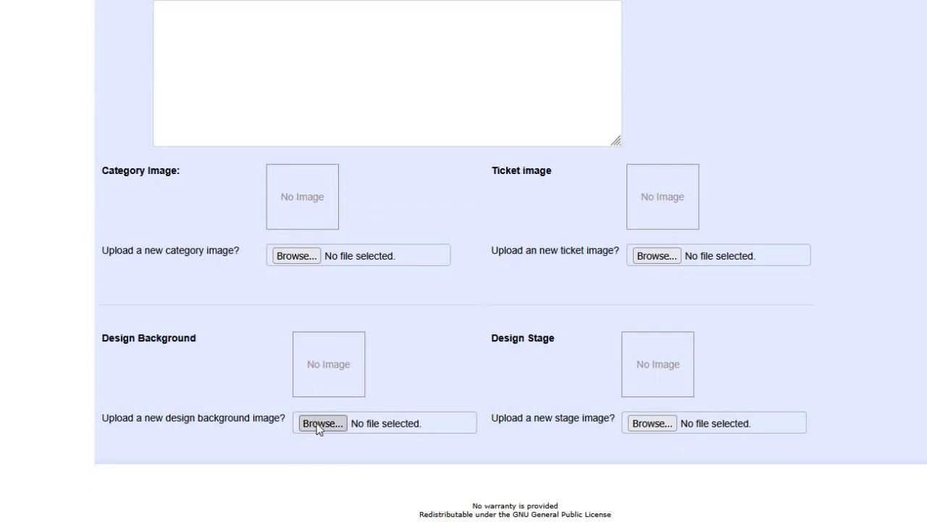
click(319, 425)
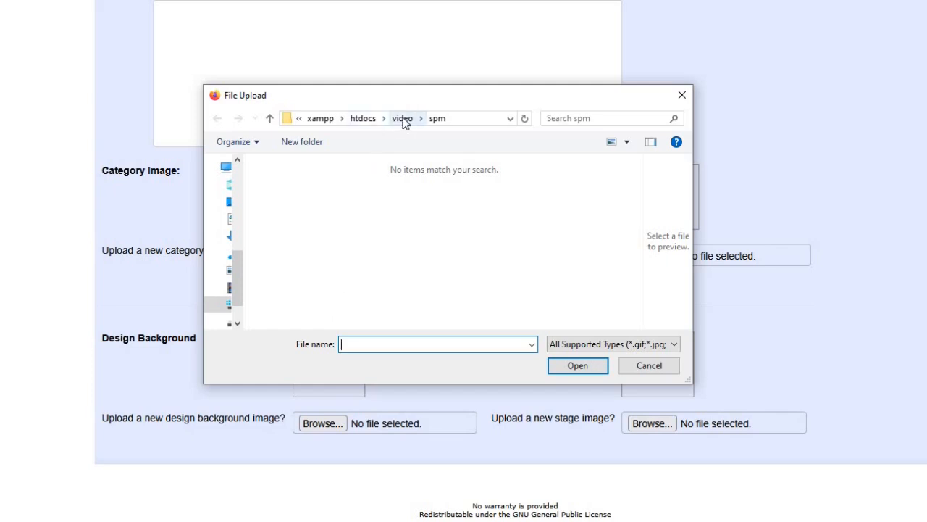
click(587, 344)
click(575, 359)
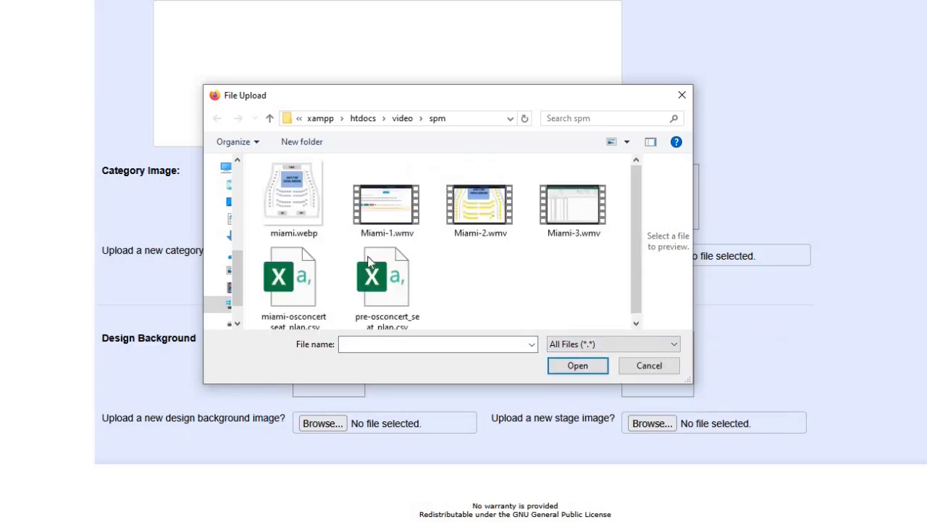
click(304, 206)
click(572, 367)
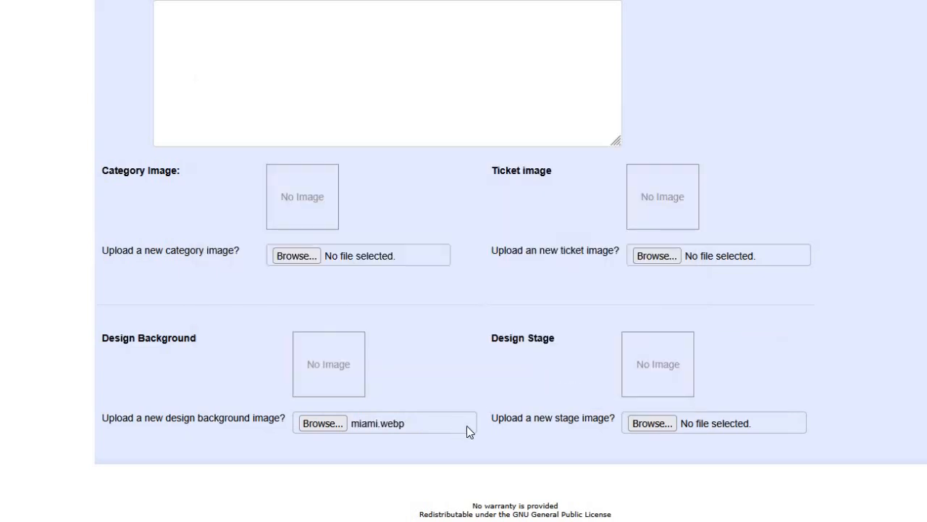
Set the Miami category's design space height to 1198 pixels and save the category
scroll(346, 334, up, 3)
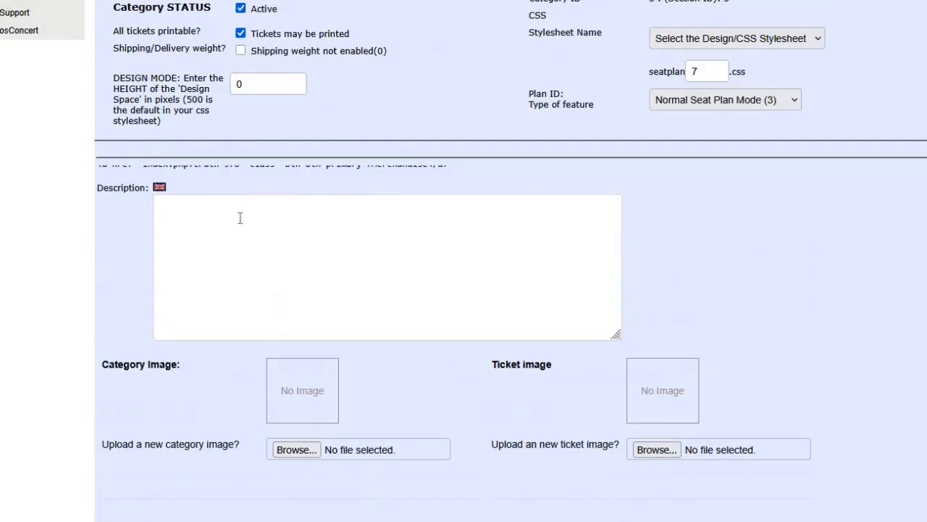
drag(258, 84, 225, 81)
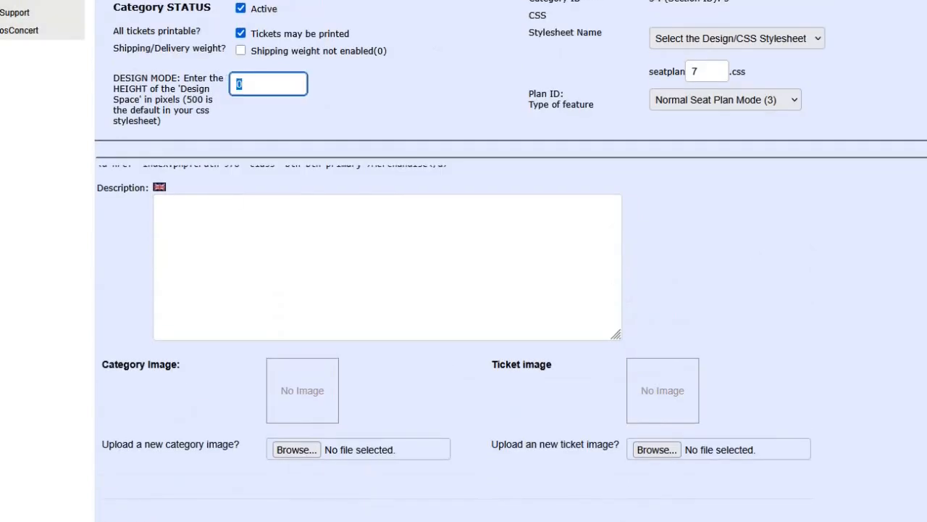
text(1198)
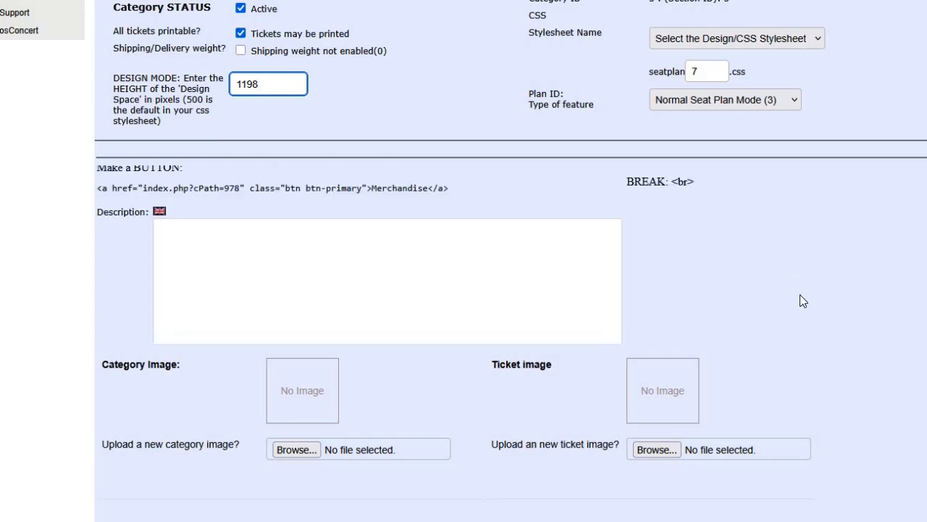
scroll(814, 346, down, 2)
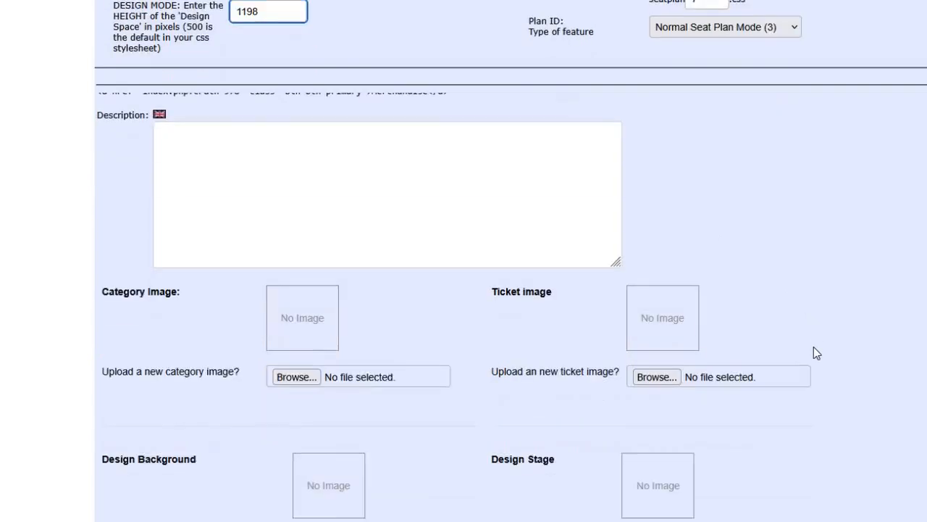
scroll(814, 353, up, 5)
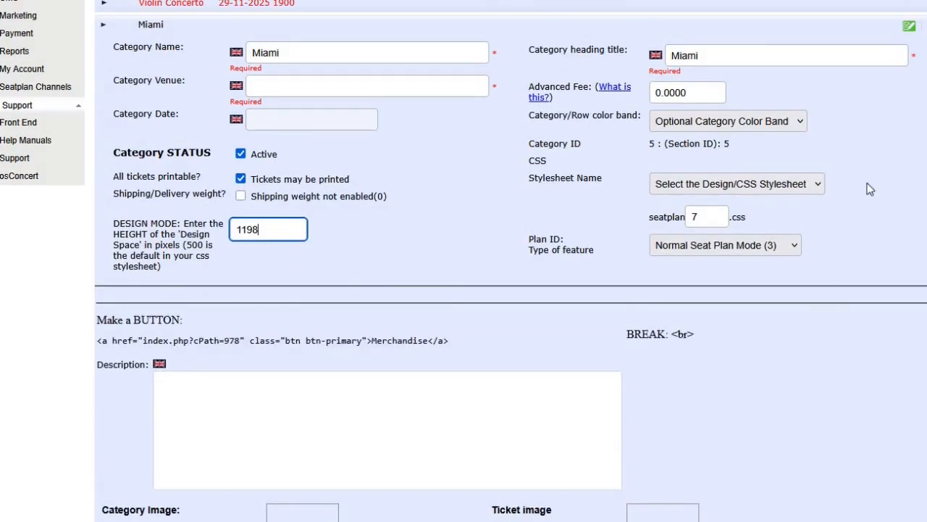
click(909, 27)
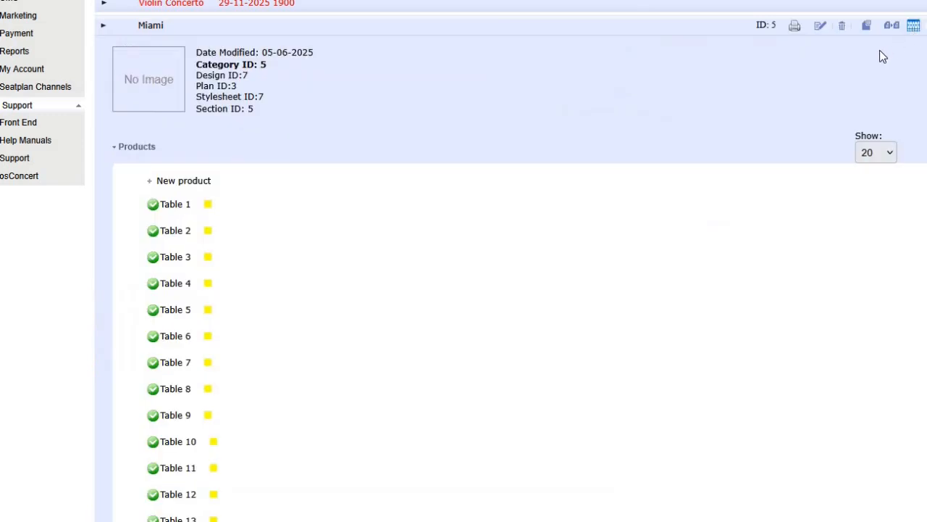
Reopen the Miami category for editing and examine the available plan types for its Plan ID
scroll(819, 100, up, 1)
click(821, 101)
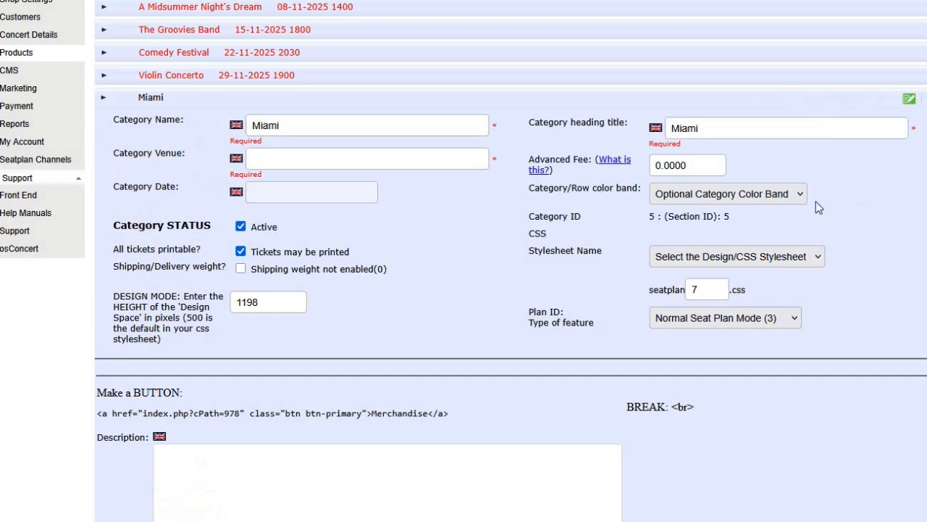
click(778, 321)
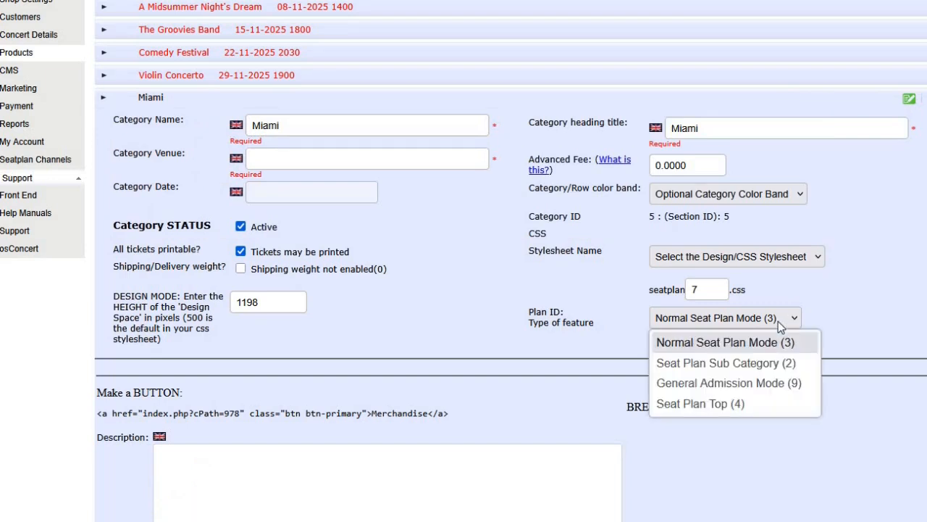
click(778, 321)
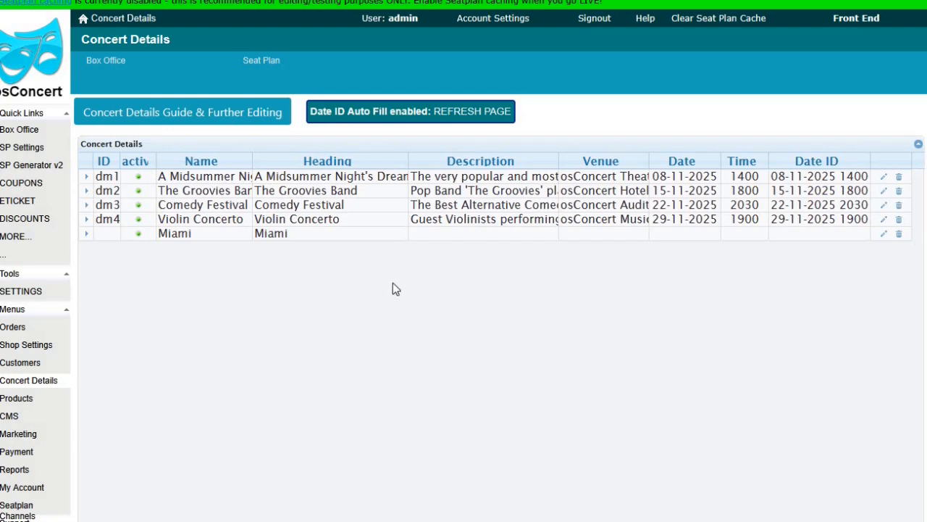
Edit the Miami row in Concert Details, setting its date to 10-05-2025 and its time to 2000
double_click(695, 232)
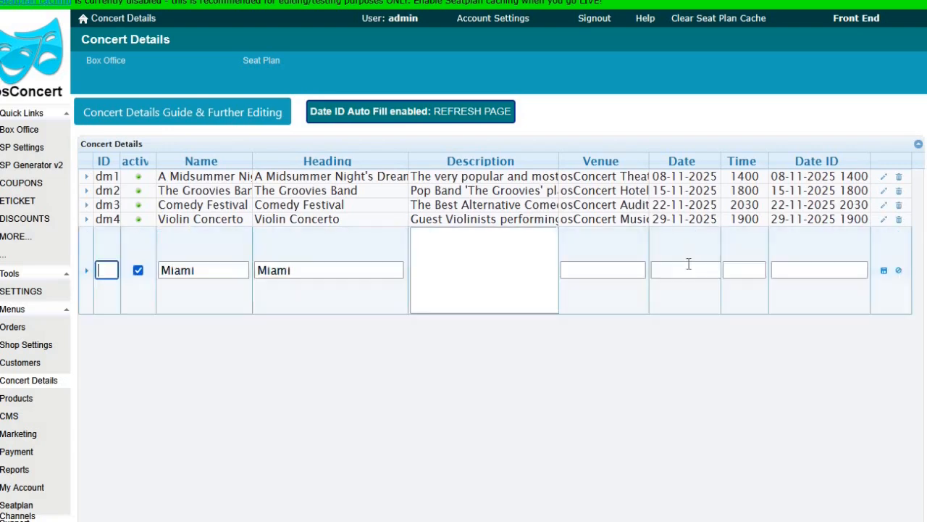
click(673, 271)
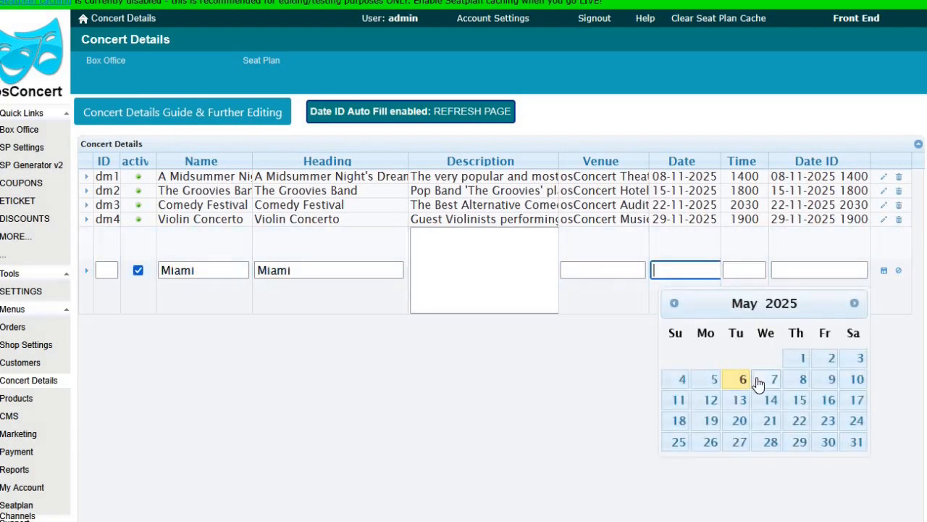
click(854, 381)
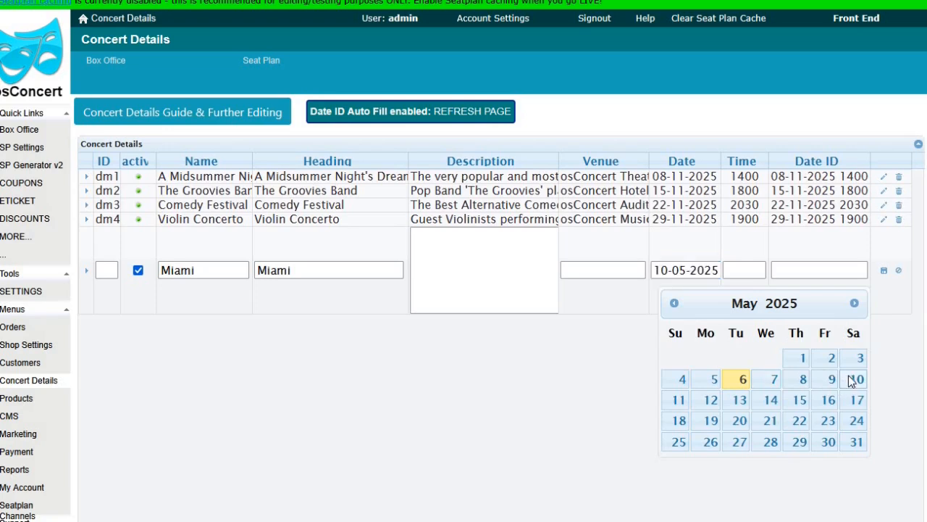
click(741, 270)
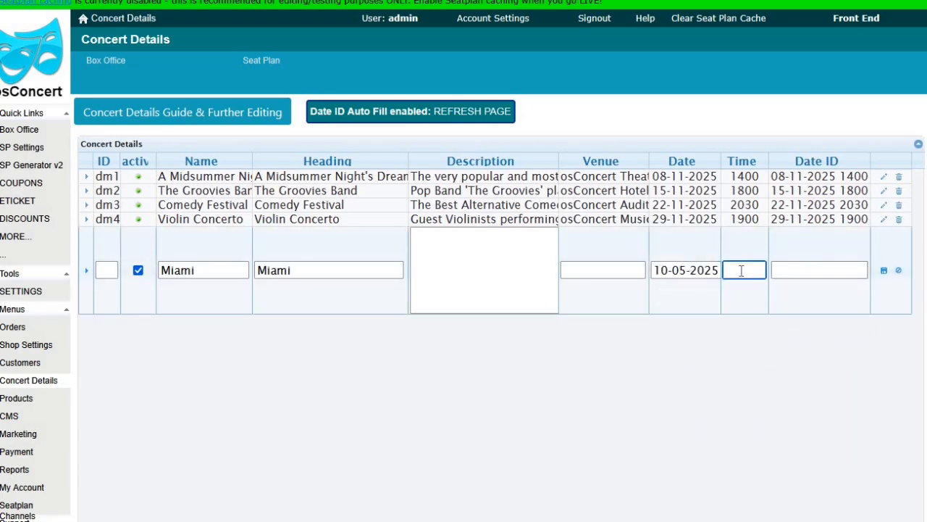
text(2000)
Set the Miami row's venue to Miami Event, save the row, and refresh the page to auto-fill its Date ID
click(622, 272)
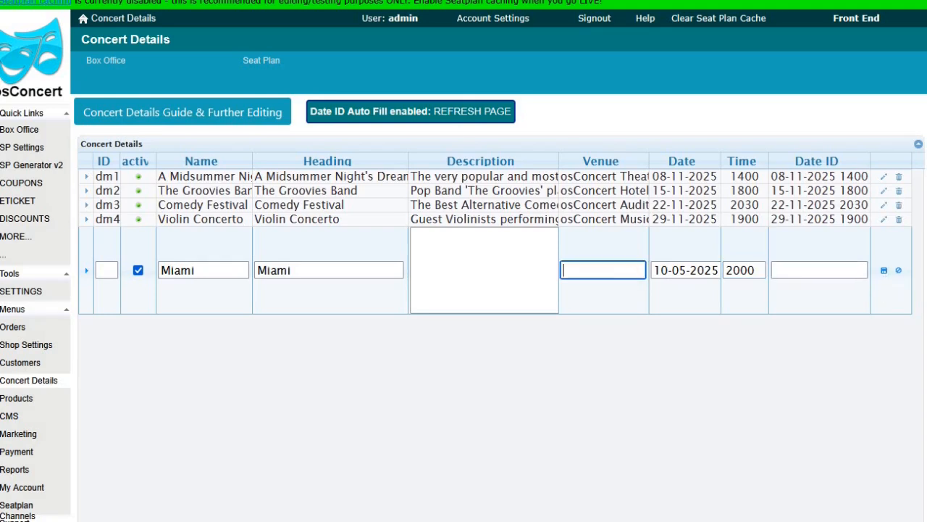
text(Miami Event)
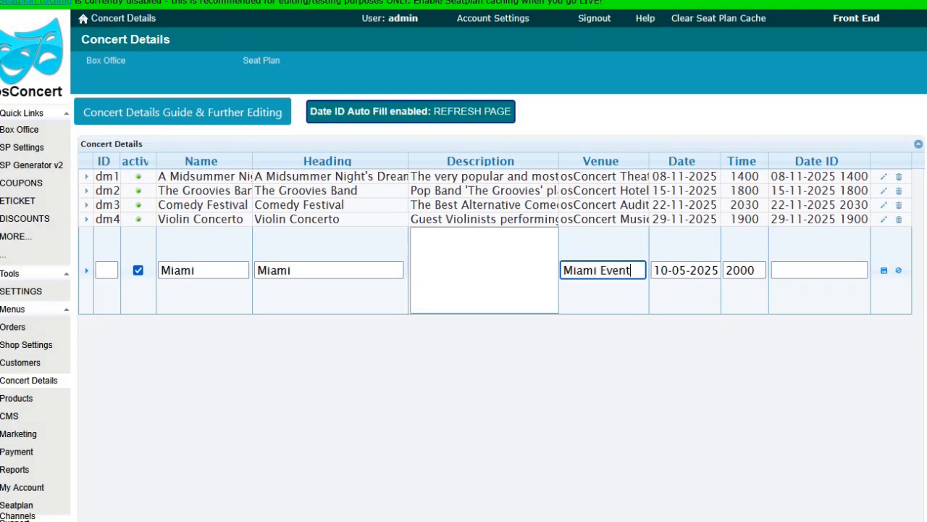
click(884, 270)
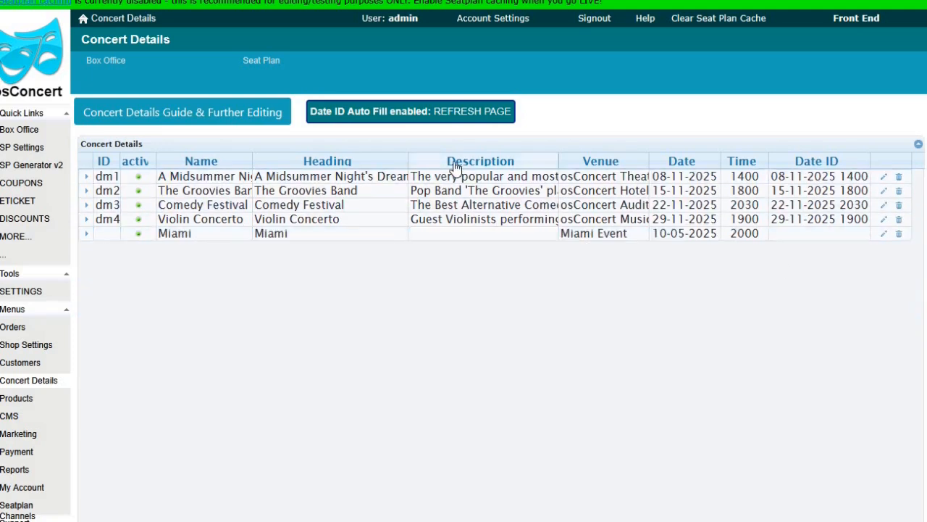
click(402, 116)
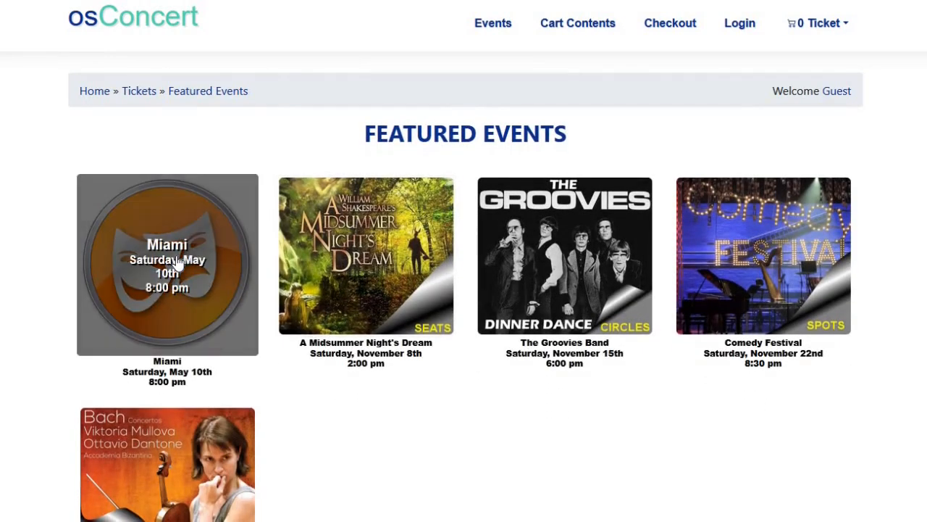
Open the Miami event on the storefront and examine its whole seat plan from the stage to the bars
click(179, 266)
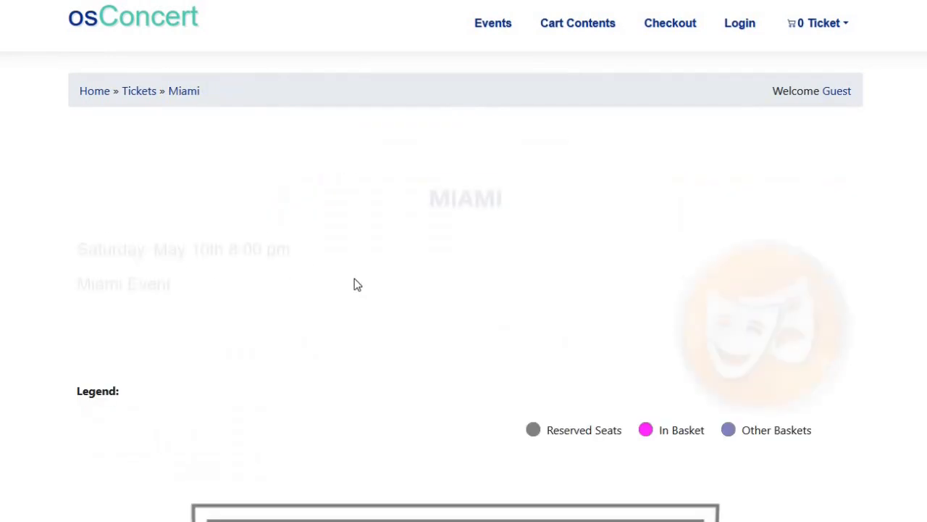
scroll(411, 327, down, 2)
scroll(411, 329, down, 5)
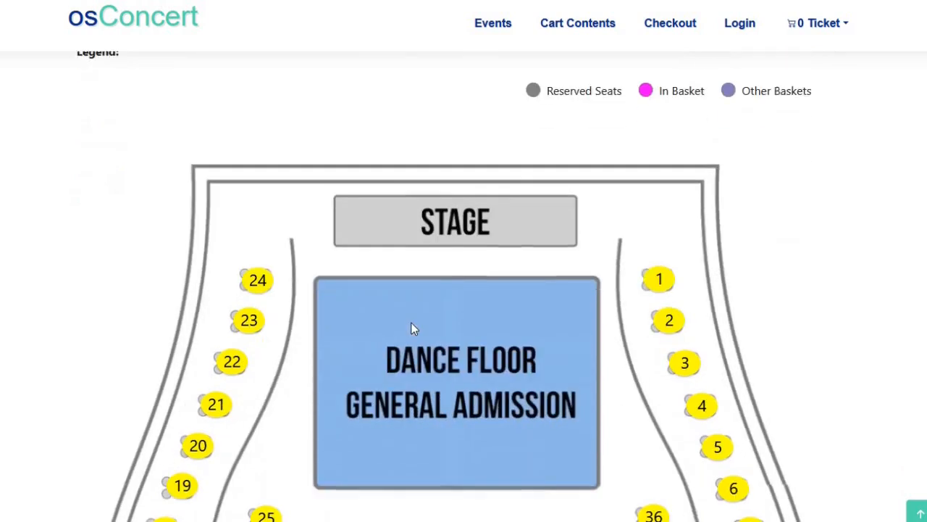
scroll(424, 335, down, 2)
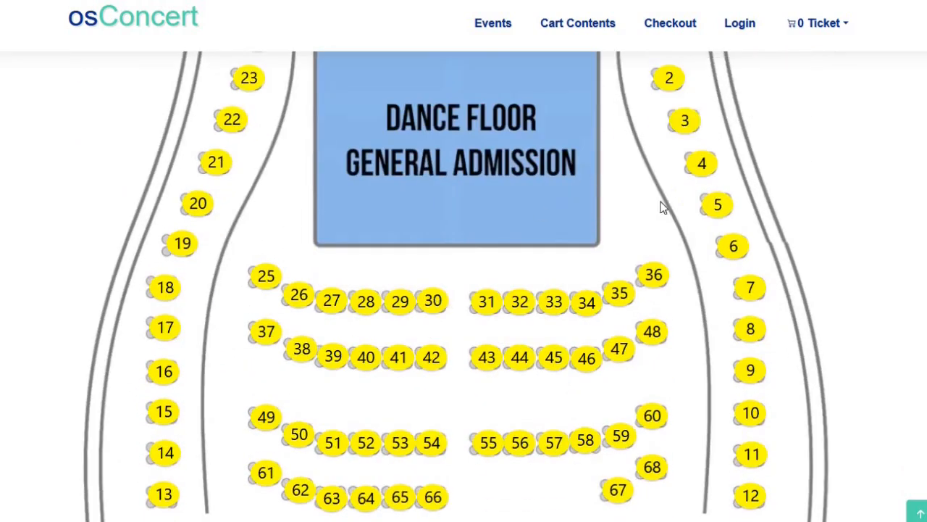
scroll(584, 431, down, 3)
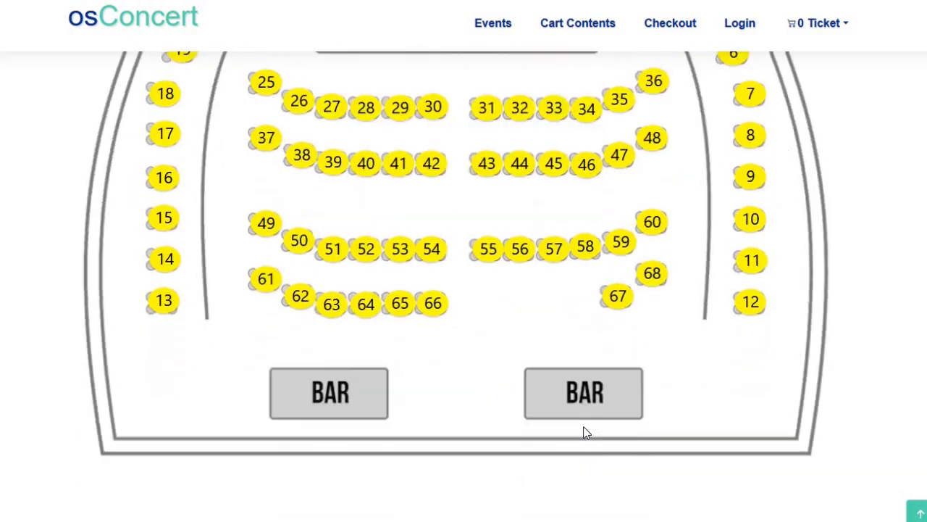
scroll(584, 431, up, 3)
scroll(586, 431, up, 5)
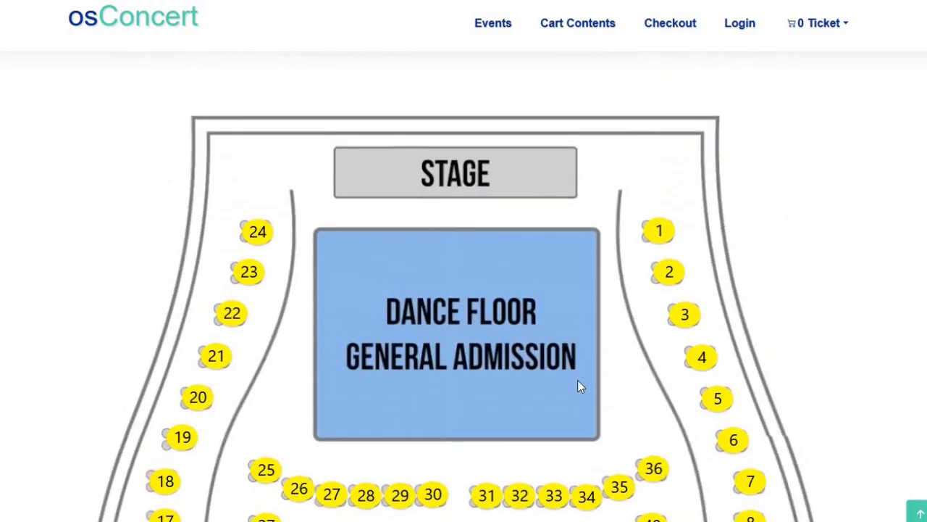
Return to Concert Details in the admin, expand the Miami row, and set the yellow seats' price to 150
click(73, 16)
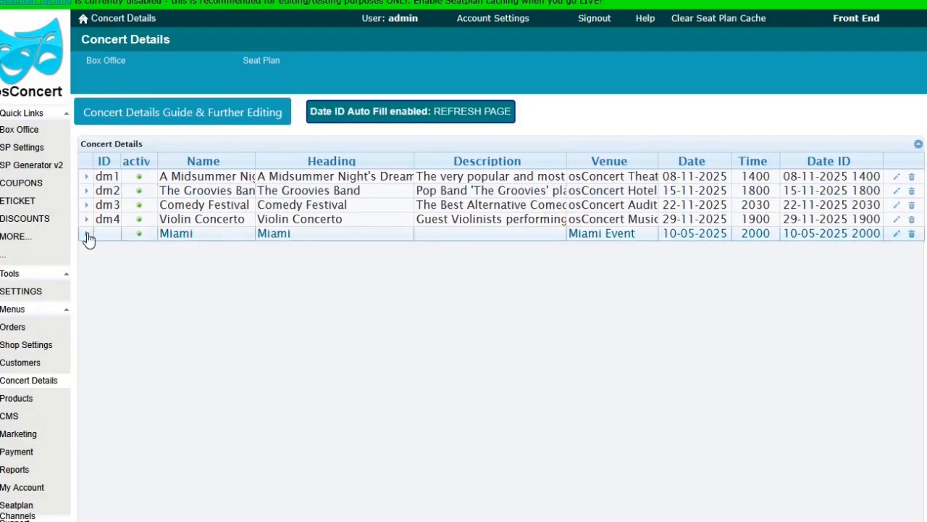
click(87, 235)
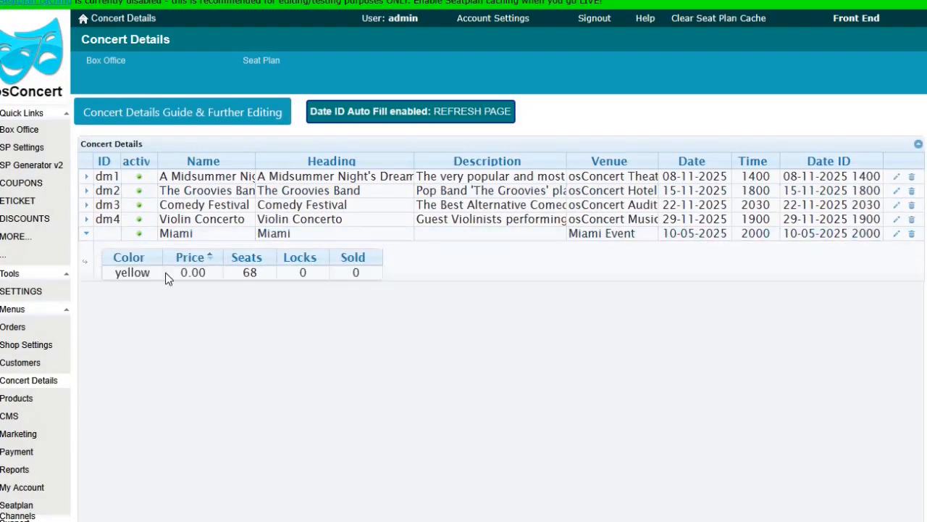
click(195, 273)
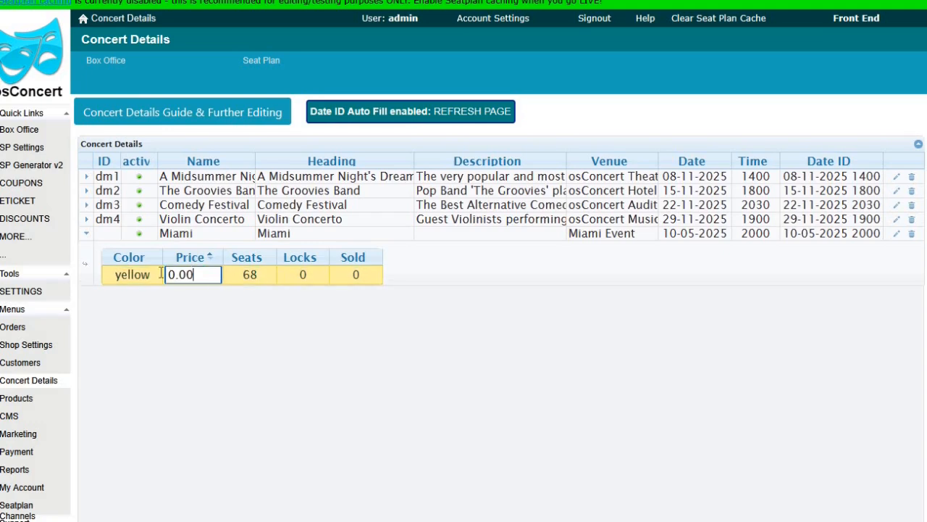
key(ctrl+a)
text(150)
key(Return)
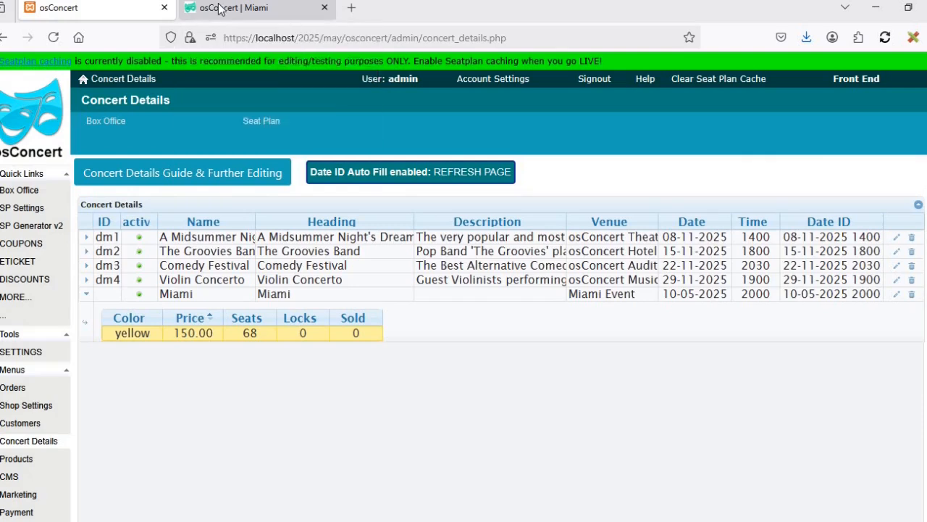
Reload the Miami storefront page and check the price legend and the table prices on the seat plan
click(217, 7)
scroll(565, 203, up, 1)
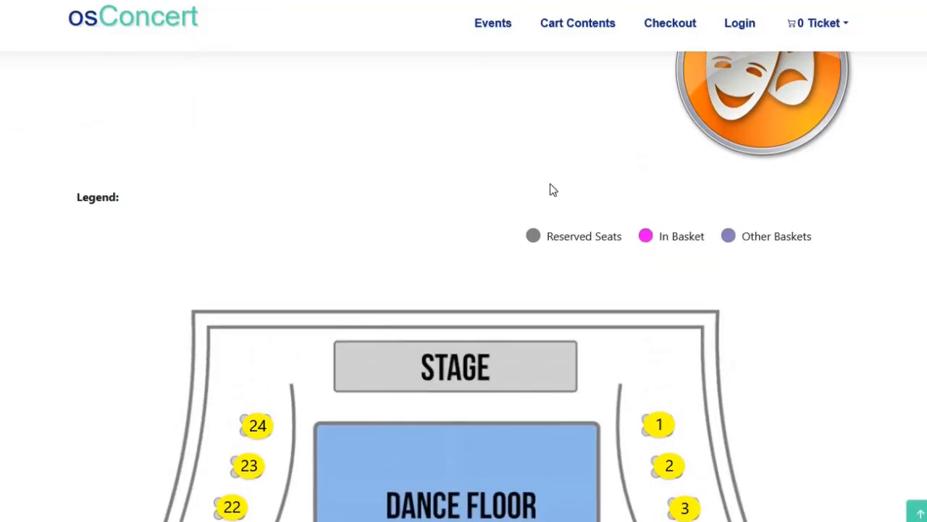
key(F5)
scroll(555, 211, down, 3)
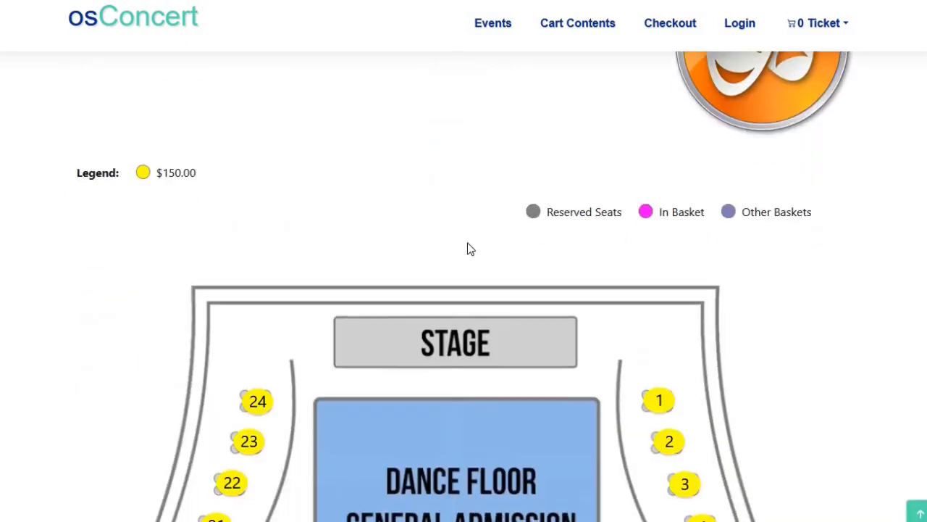
scroll(249, 327, down, 2)
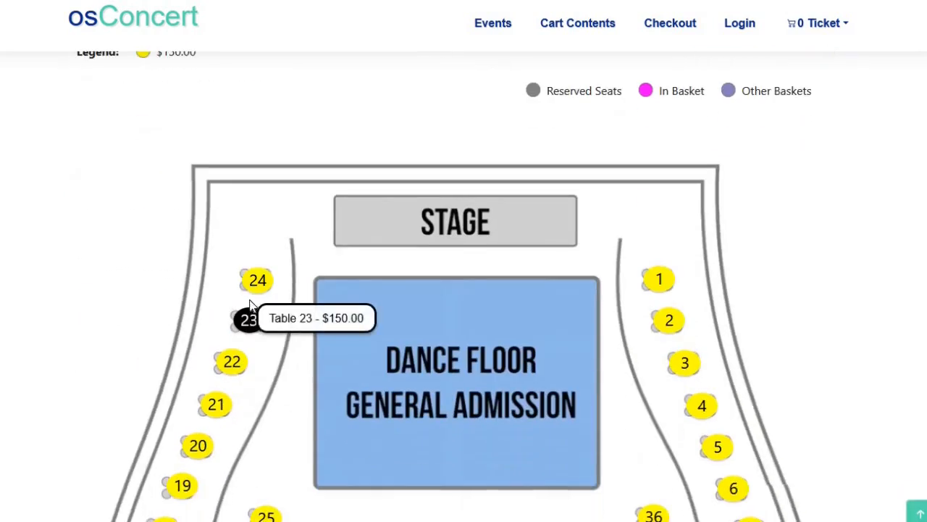
scroll(480, 366, down, 3)
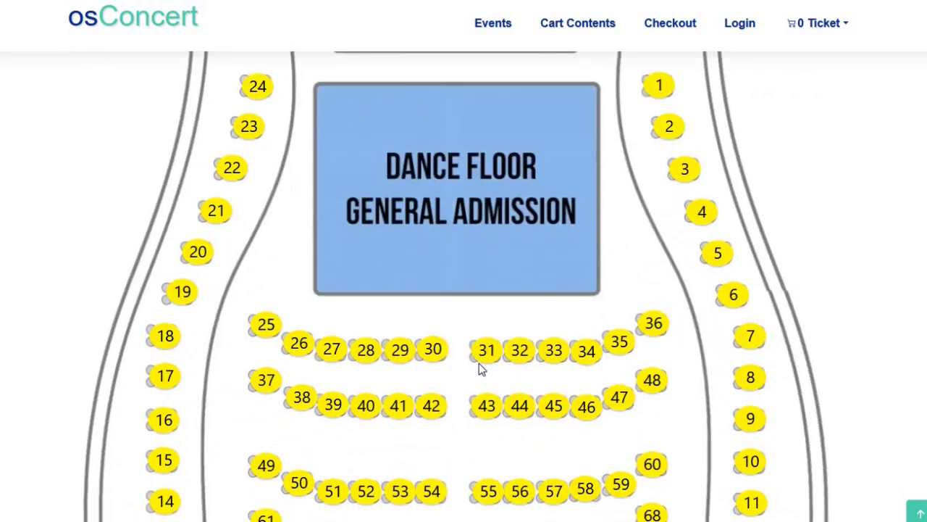
scroll(479, 363, down, 2)
scroll(484, 366, up, 4)
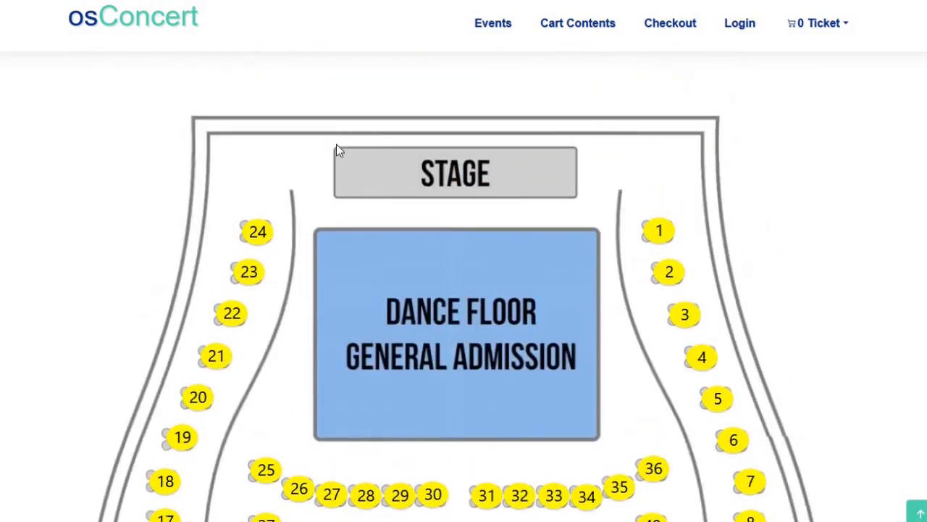
Return to the admin's product list and expand the Miami category to show its table products
key(F11)
click(99, 8)
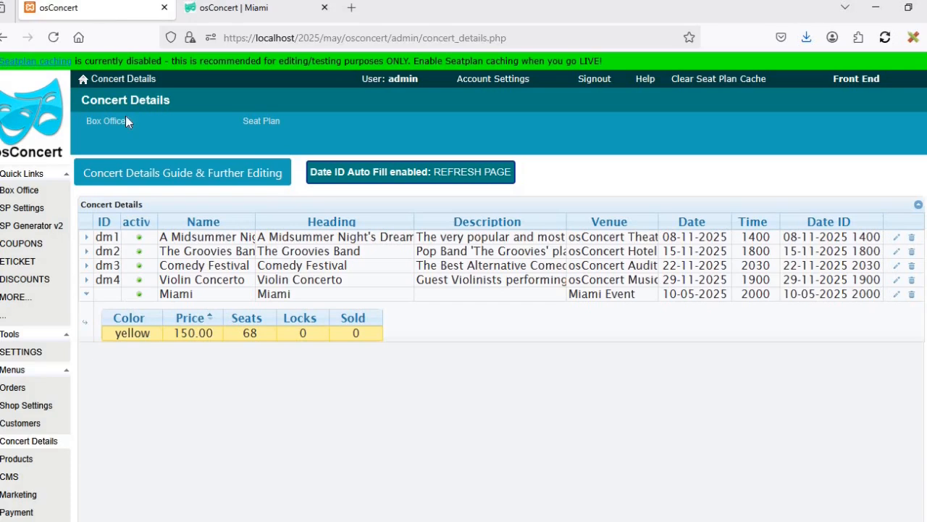
key(F11)
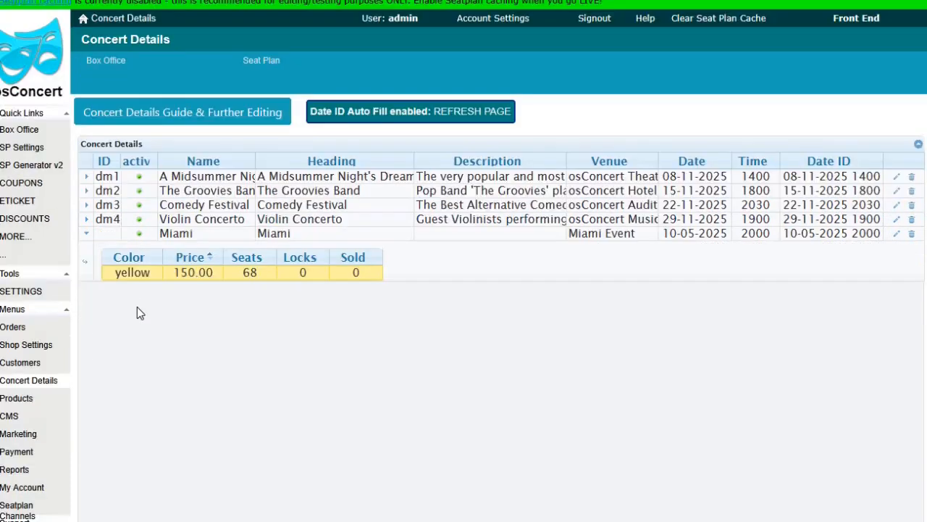
click(17, 400)
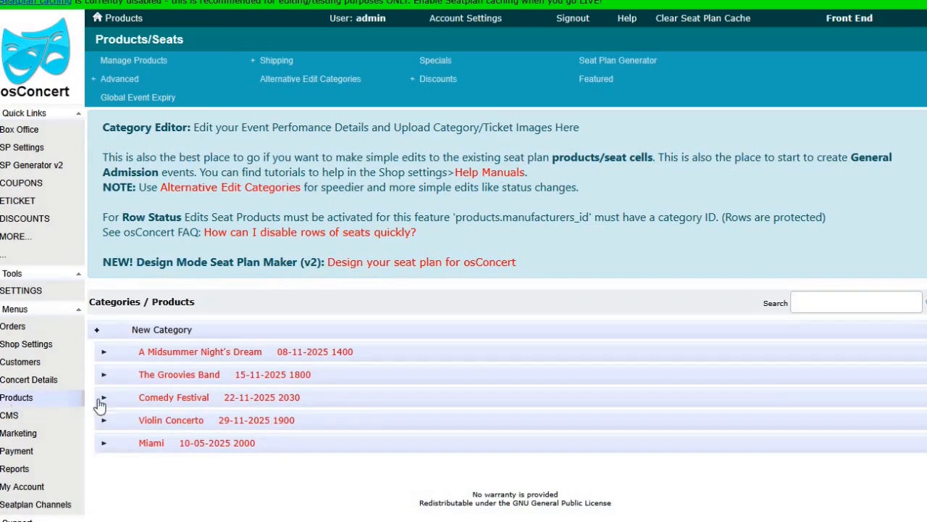
scroll(290, 449, down, 1)
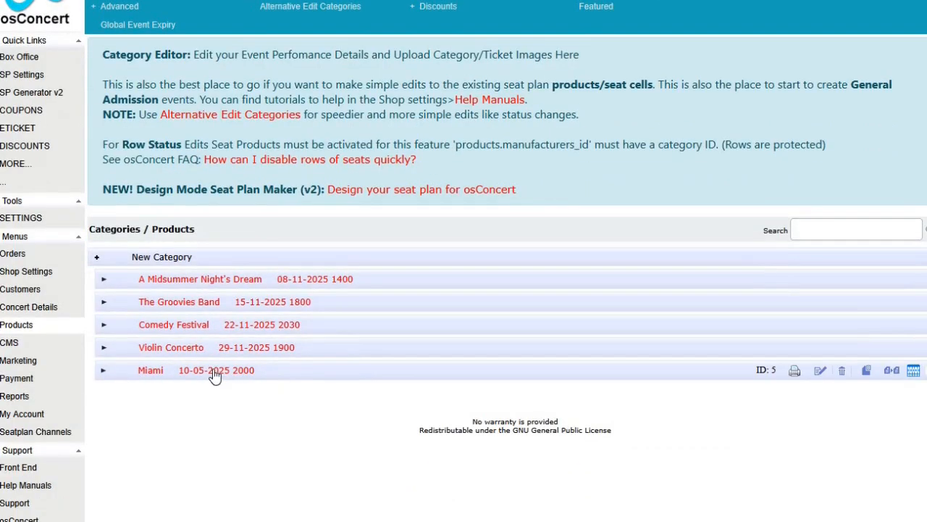
click(214, 375)
scroll(671, 362, down, 5)
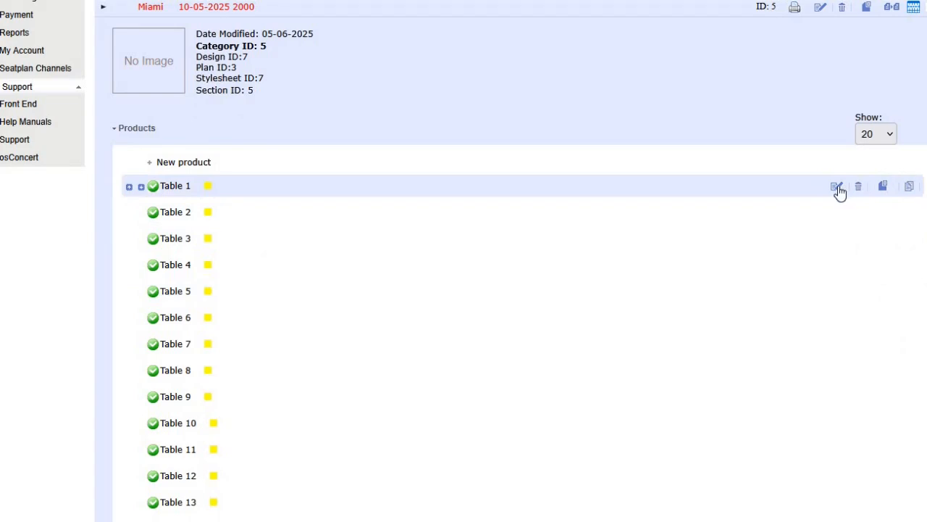
Edit the Table 1 product, set its seat price color band to Sky blue, and save it
click(837, 187)
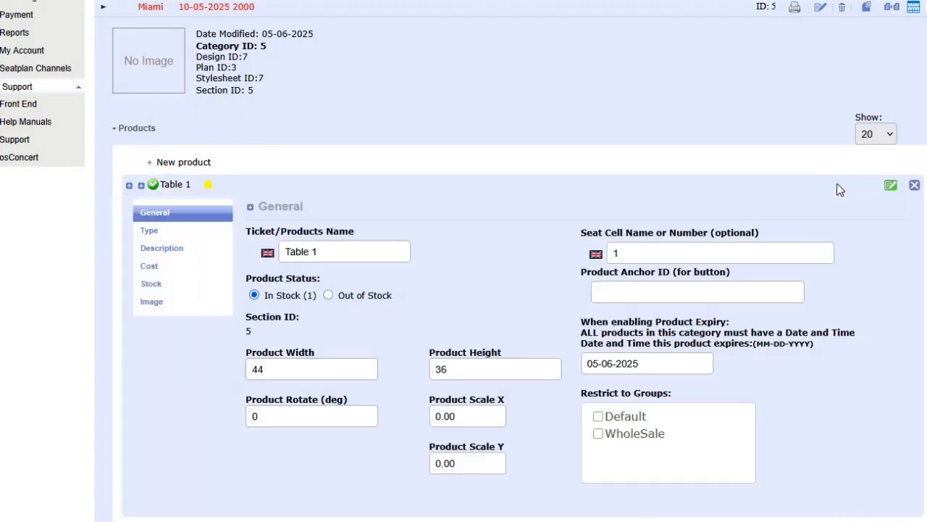
click(150, 230)
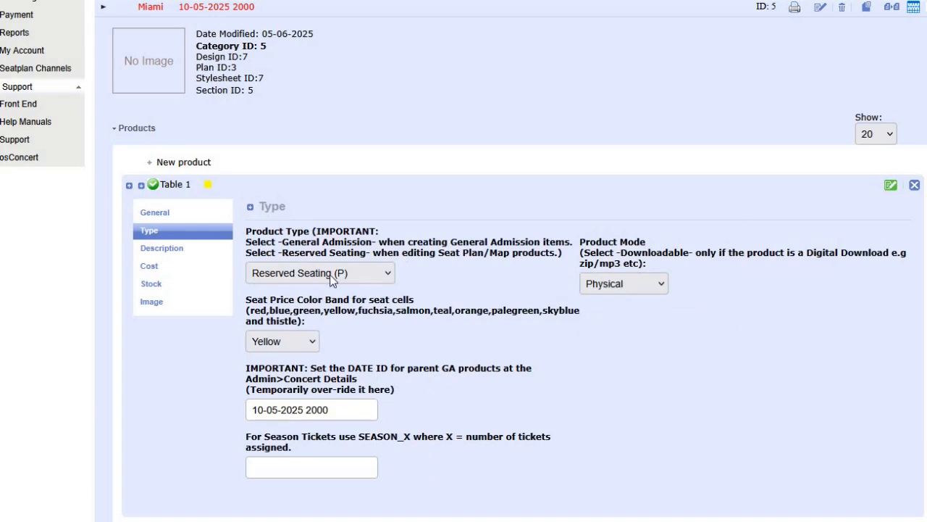
click(282, 341)
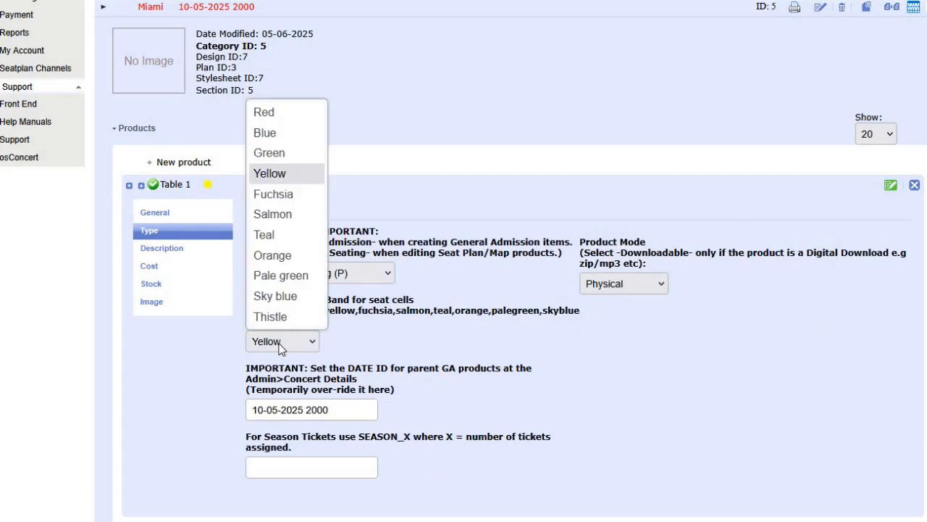
click(282, 297)
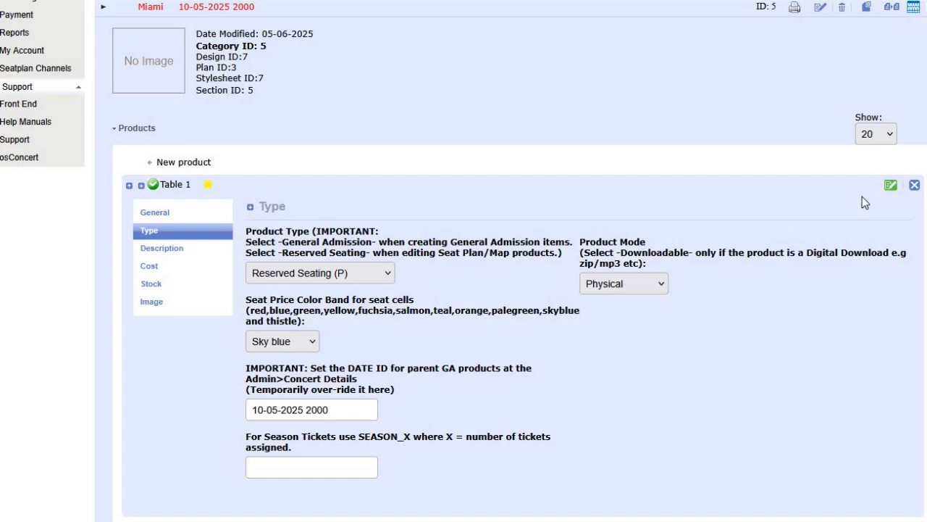
click(891, 186)
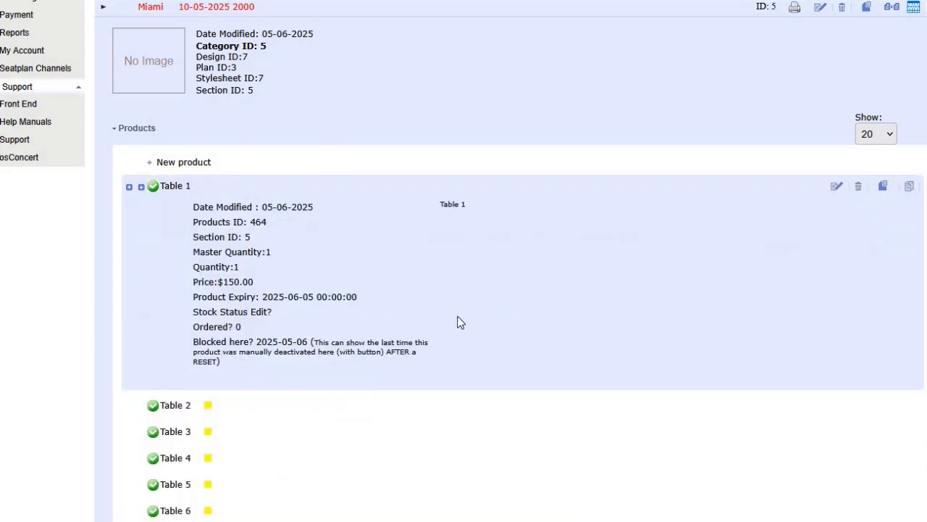
Edit the Table 2 product, set its seat price color band to Sky blue, and save it
scroll(458, 318, down, 1)
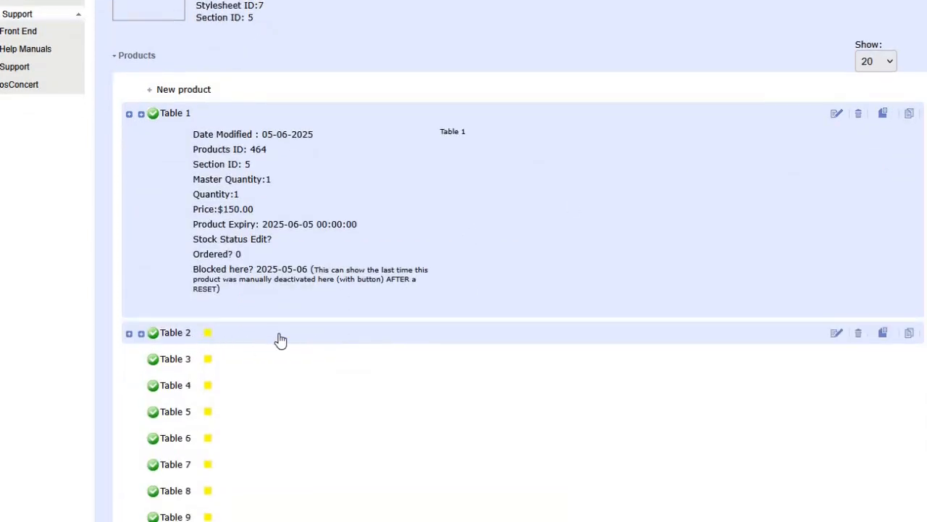
click(836, 338)
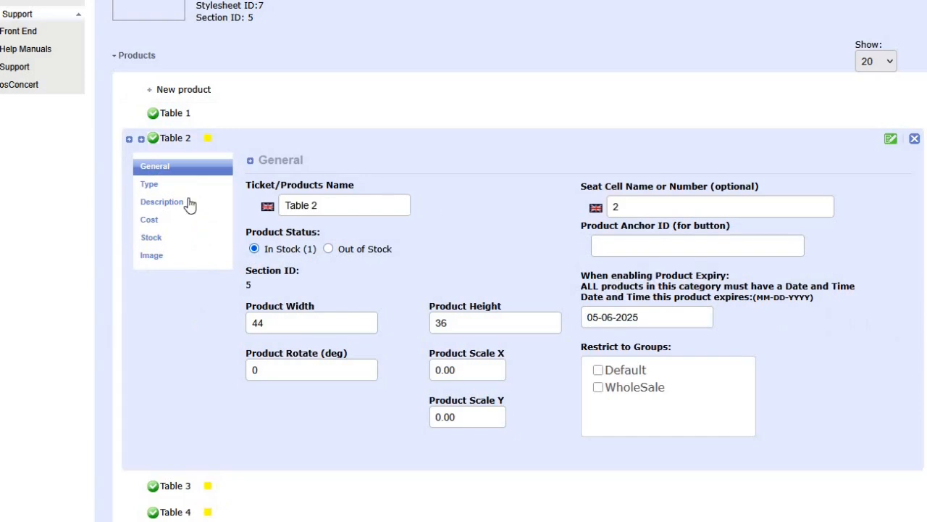
click(153, 186)
click(284, 297)
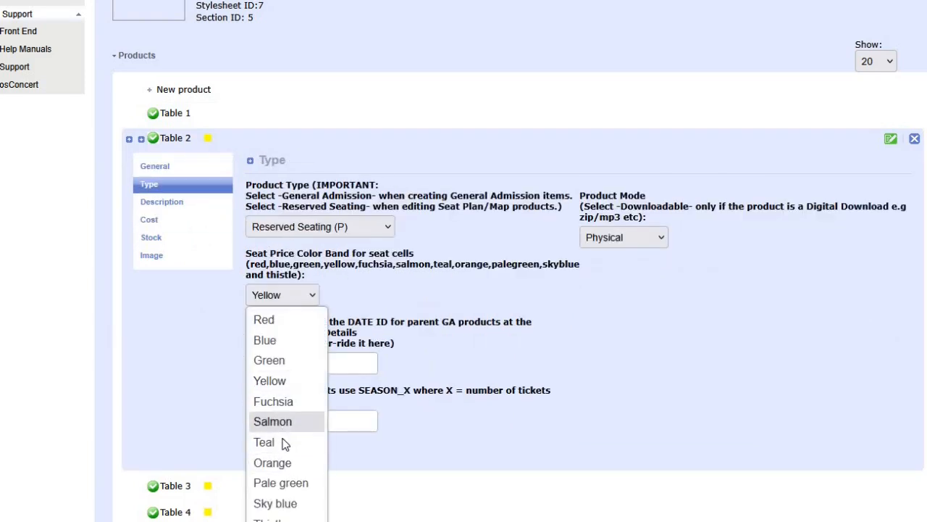
click(277, 503)
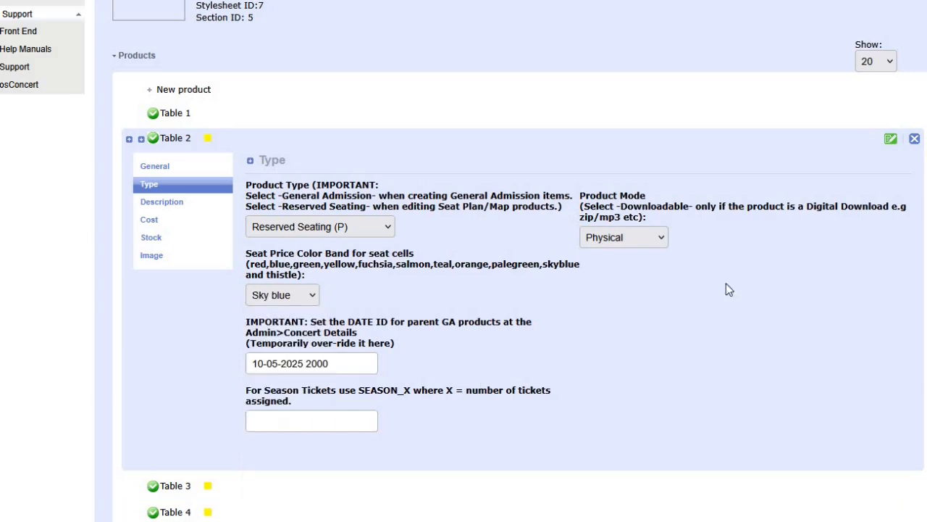
click(890, 139)
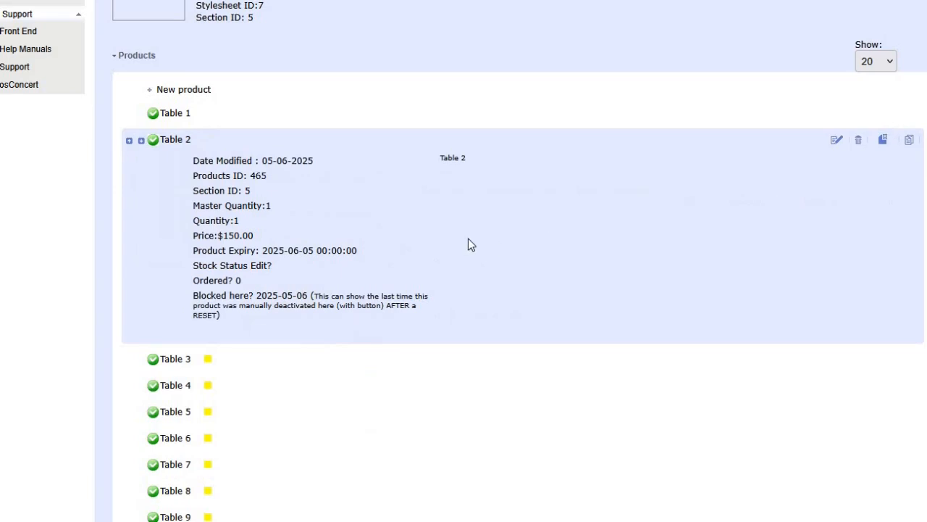
Check the price legend and the recolored tables on the Miami storefront seat plan
mouse_move(163, 1)
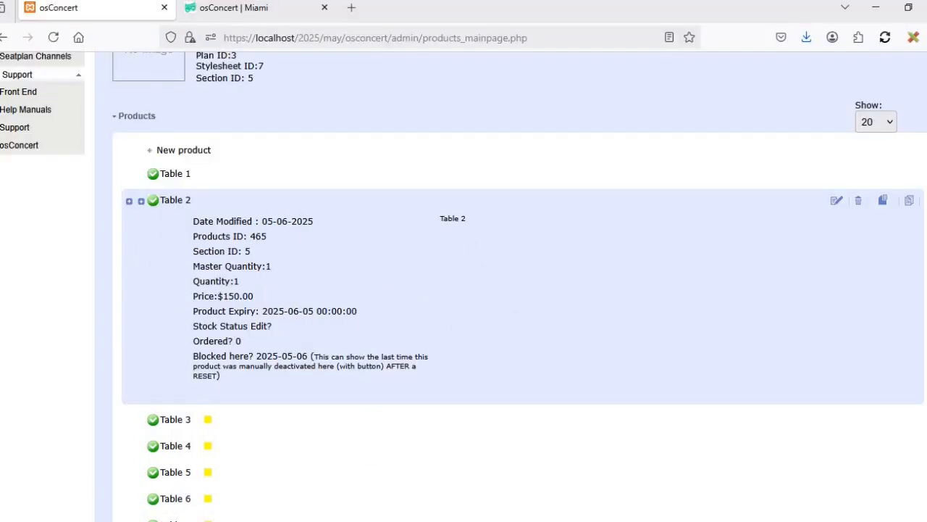
click(230, 8)
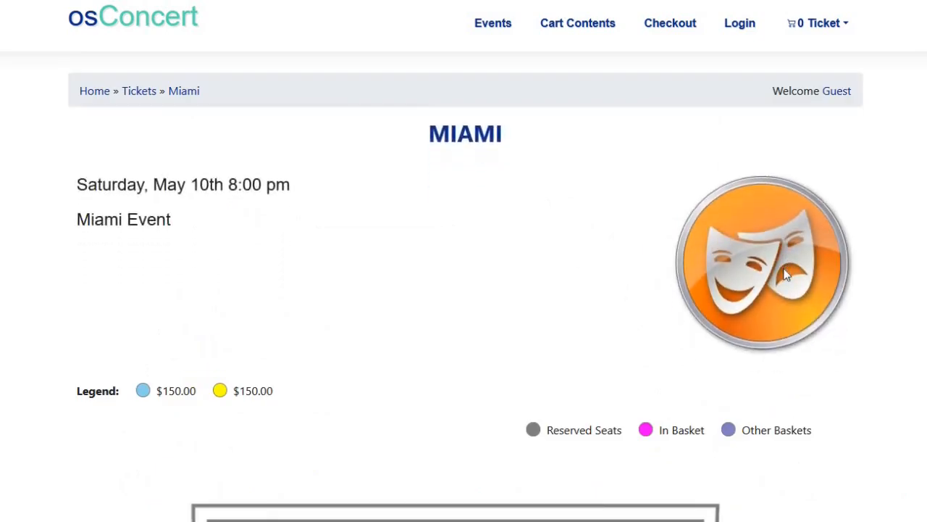
scroll(705, 369, down, 2)
scroll(705, 372, down, 2)
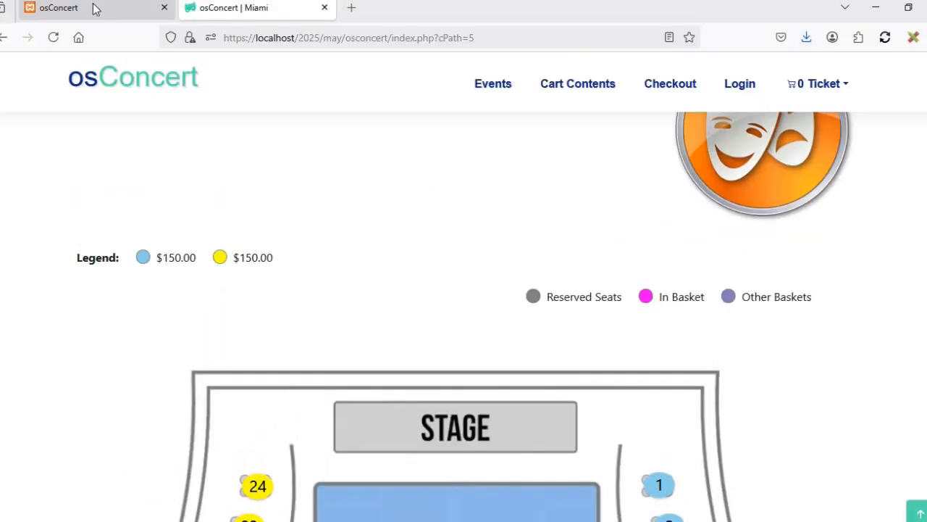
In the admin's Concert Details, expand the Miami row and set the skyblue seats' price to 200
click(94, 7)
click(86, 233)
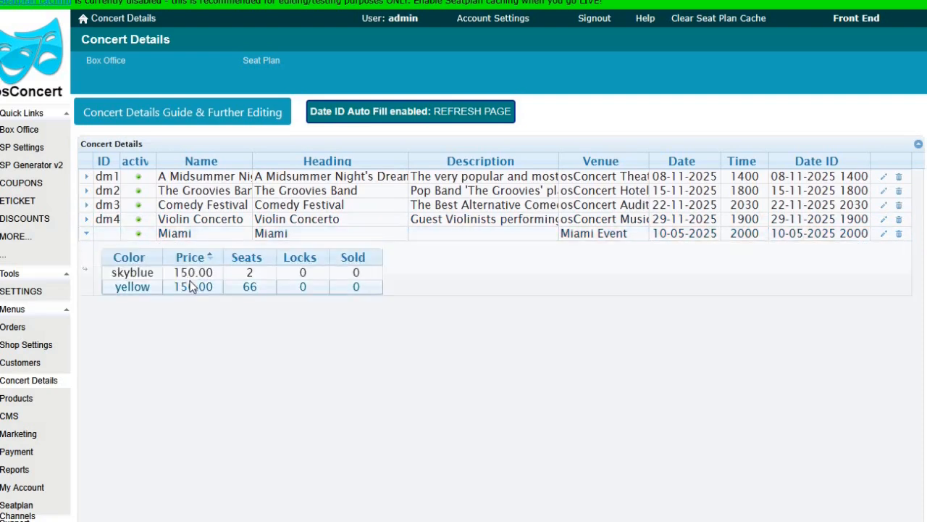
click(193, 273)
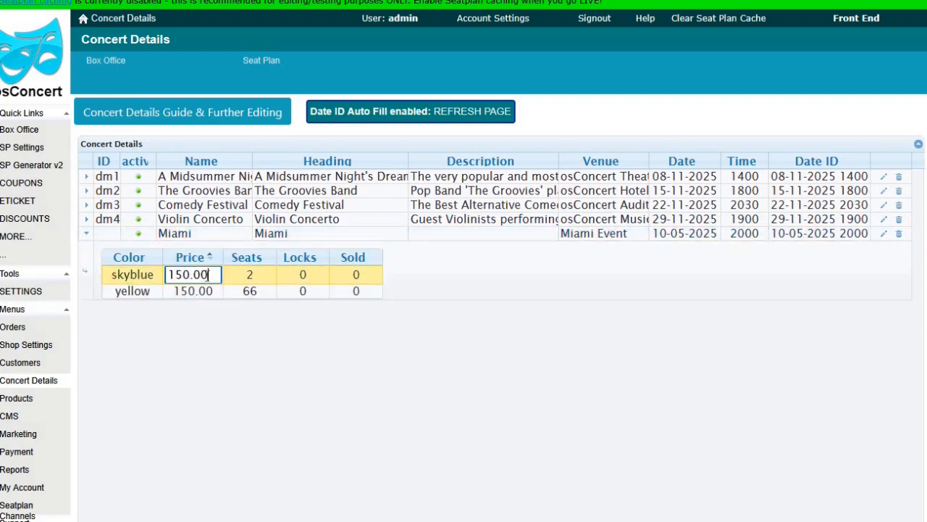
double_click(187, 274)
text(200)
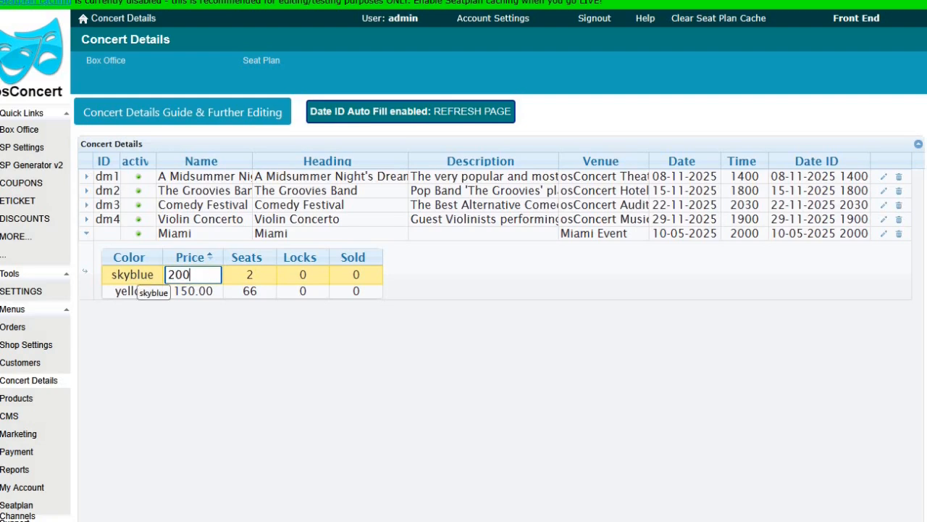
key(Return)
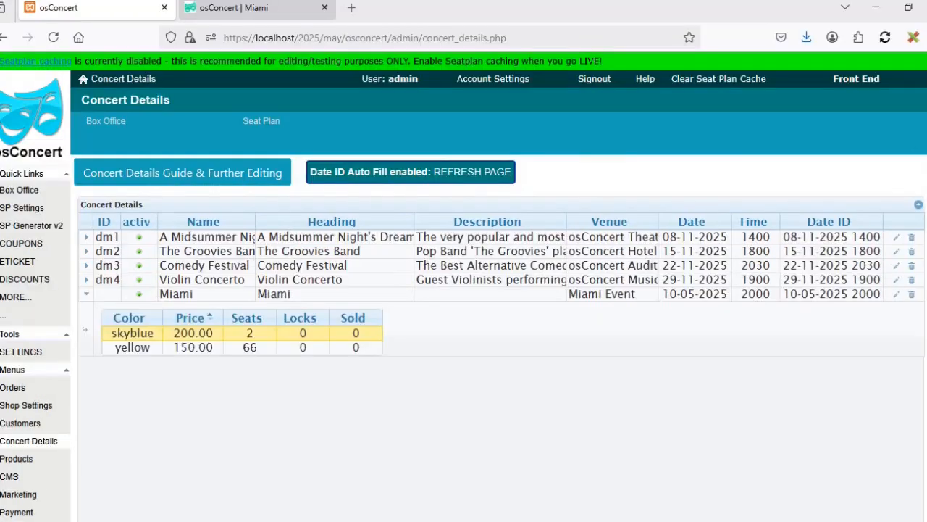
Return to the Miami storefront page and check the sky blue price in the legend above the seat plan
click(240, 7)
scroll(145, 280, down, 2)
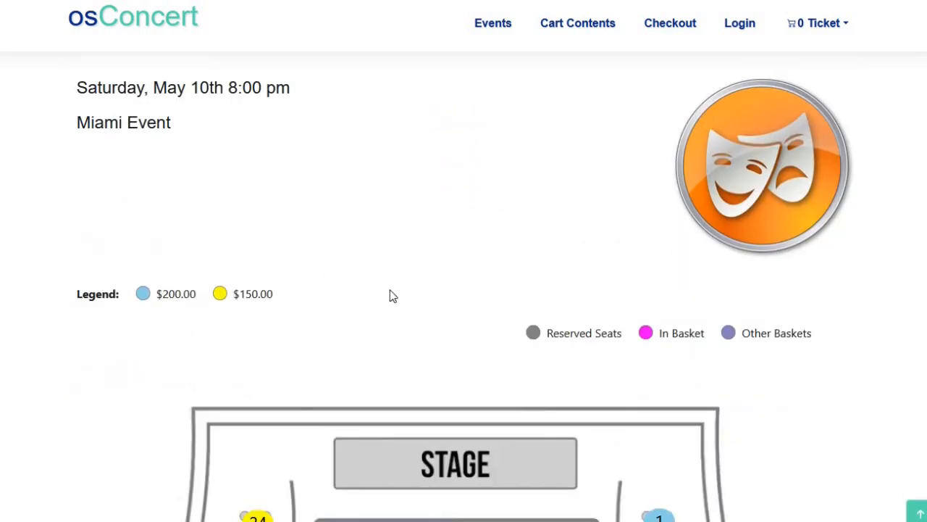
scroll(686, 320, down, 2)
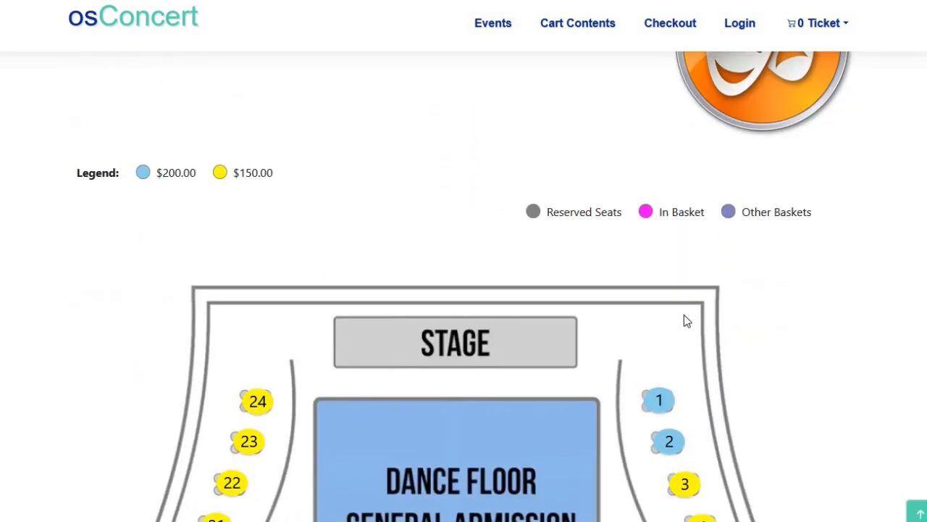
Add Table 1 and Table 24 to the basket, review the cart contents, and proceed to checkout
click(660, 405)
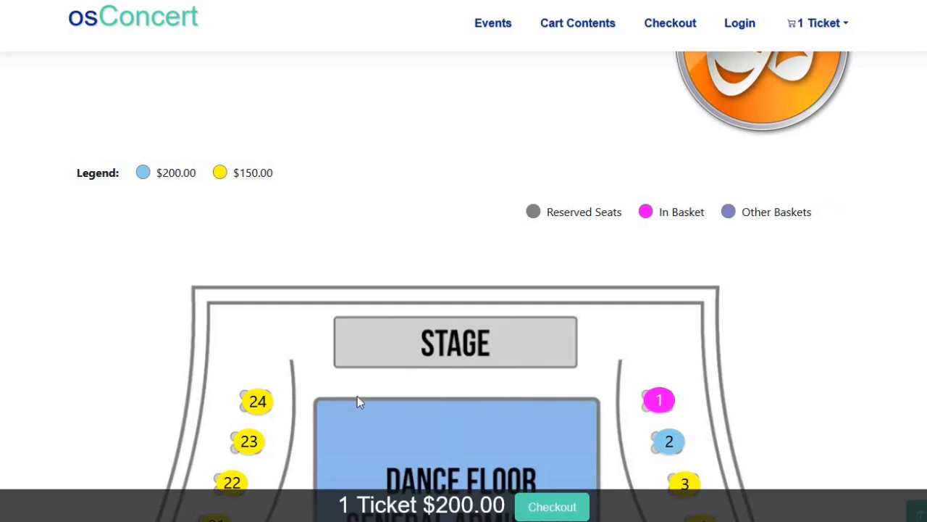
scroll(267, 338, down, 1)
click(261, 331)
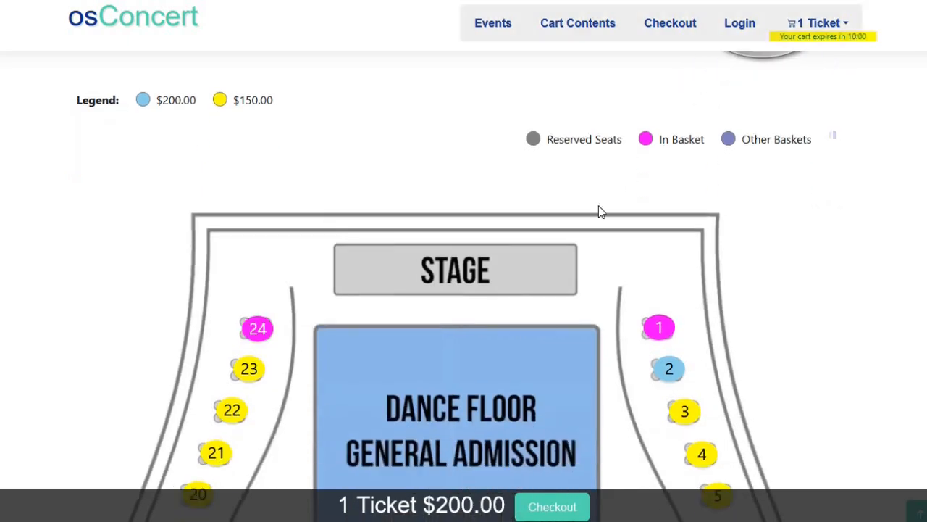
click(594, 25)
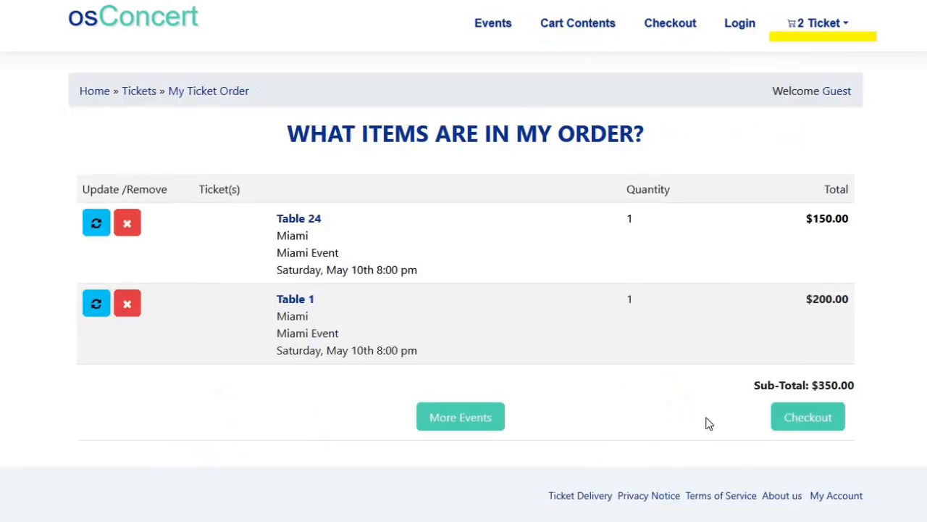
click(806, 432)
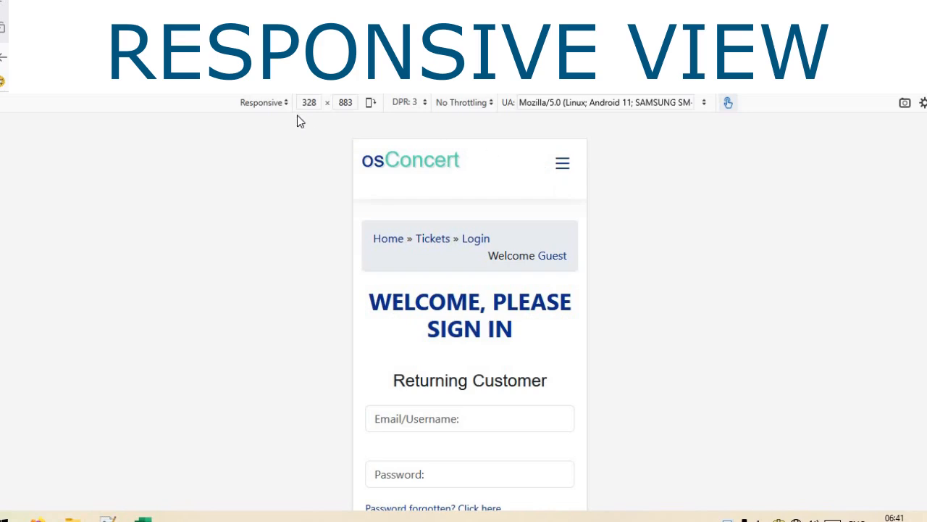
In the responsive mobile view, go to the featured events and open the Miami event
click(564, 170)
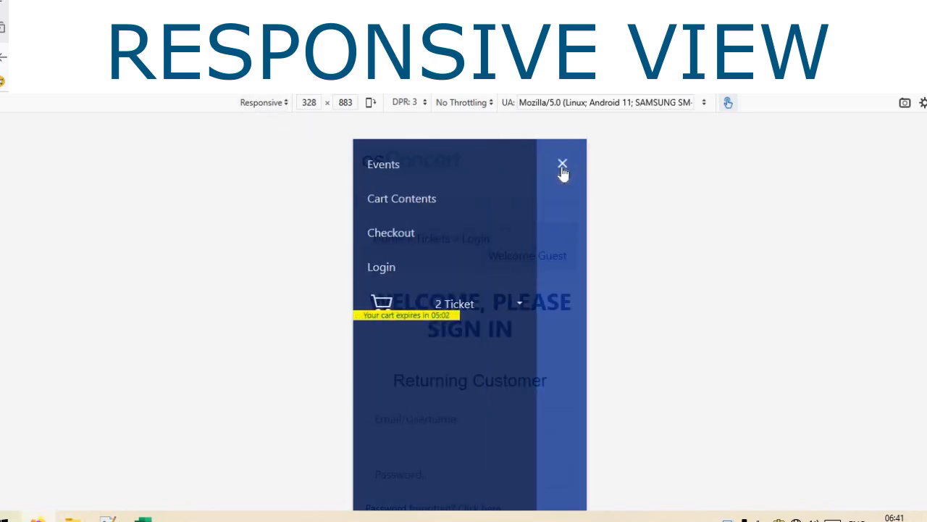
click(385, 166)
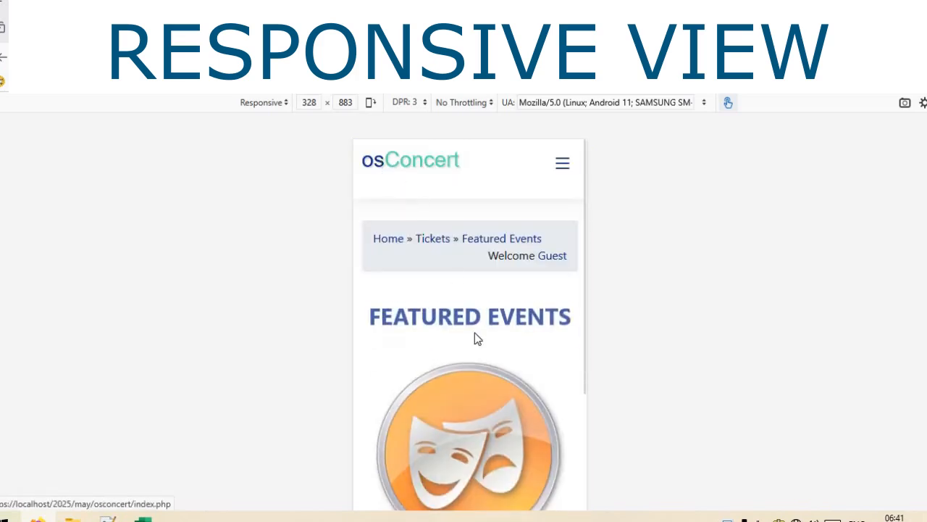
scroll(475, 337, down, 2)
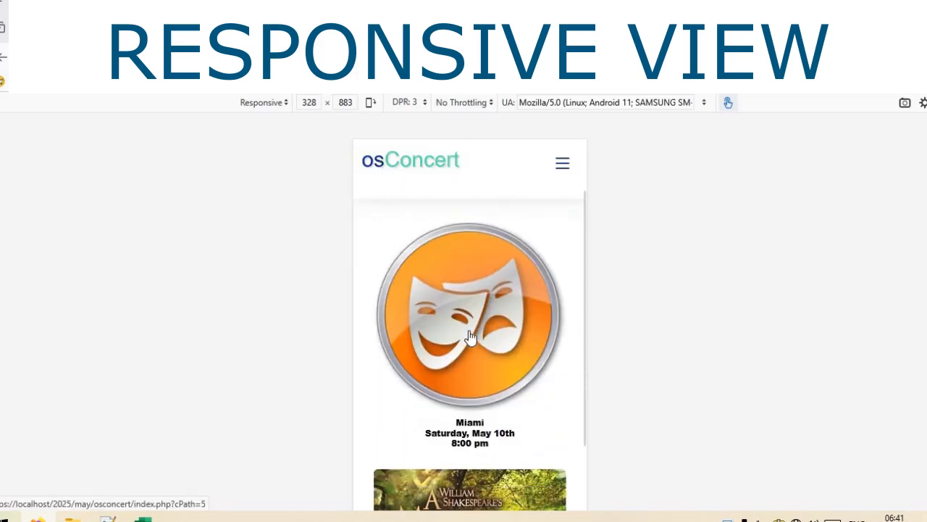
click(470, 337)
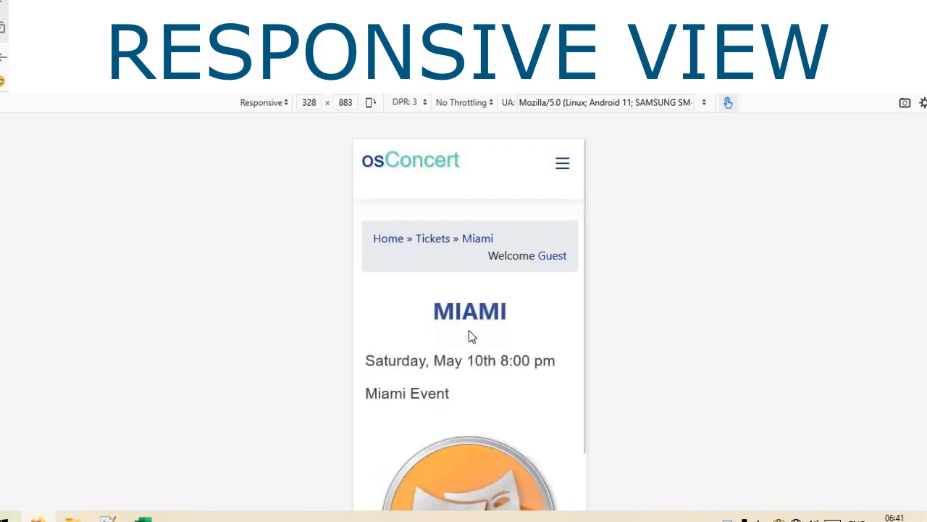
Remove Table 1 and Table 24 from the basket using the Miami seat plan in the mobile view
scroll(470, 337, down, 2)
scroll(469, 337, down, 5)
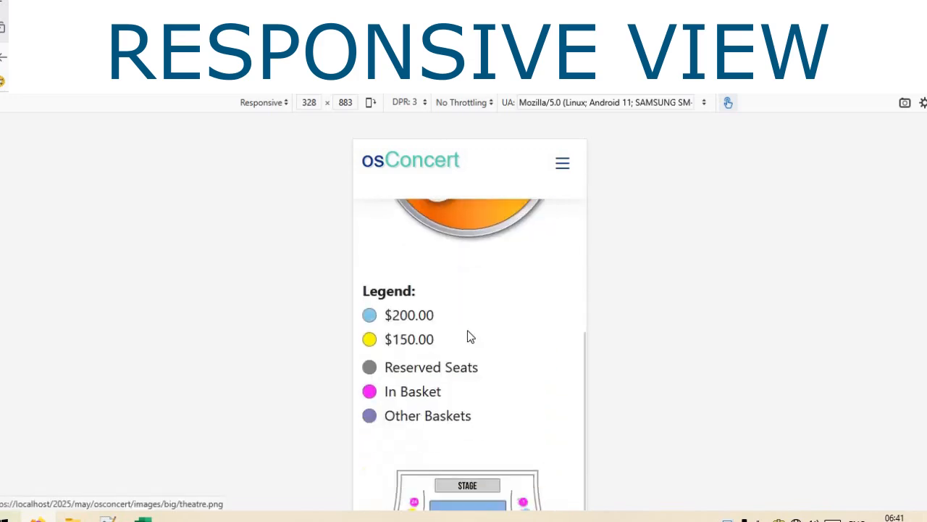
scroll(470, 336, down, 3)
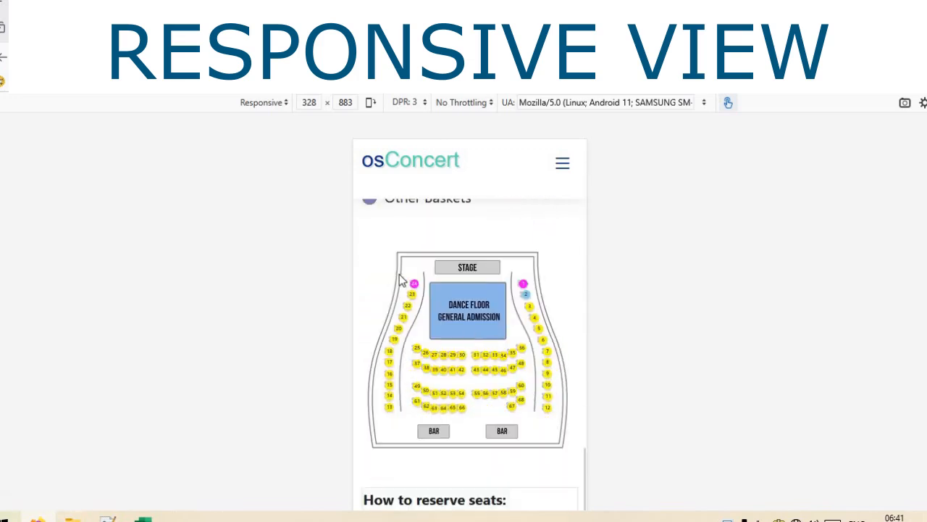
click(524, 278)
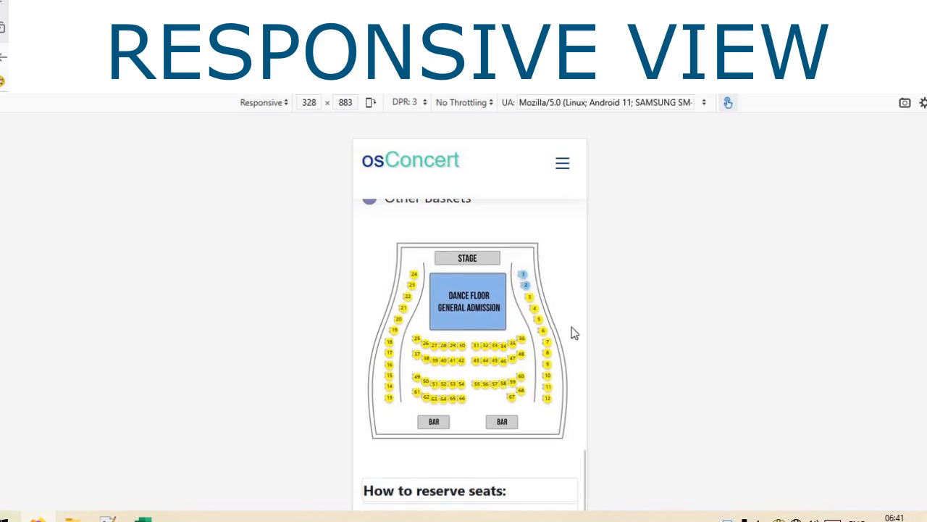
Widen the responsive viewport to about 638 and about 1046 pixels and narrow it again, checking how the seat plan scales
drag(585, 326, 696, 326)
scroll(688, 329, down, 3)
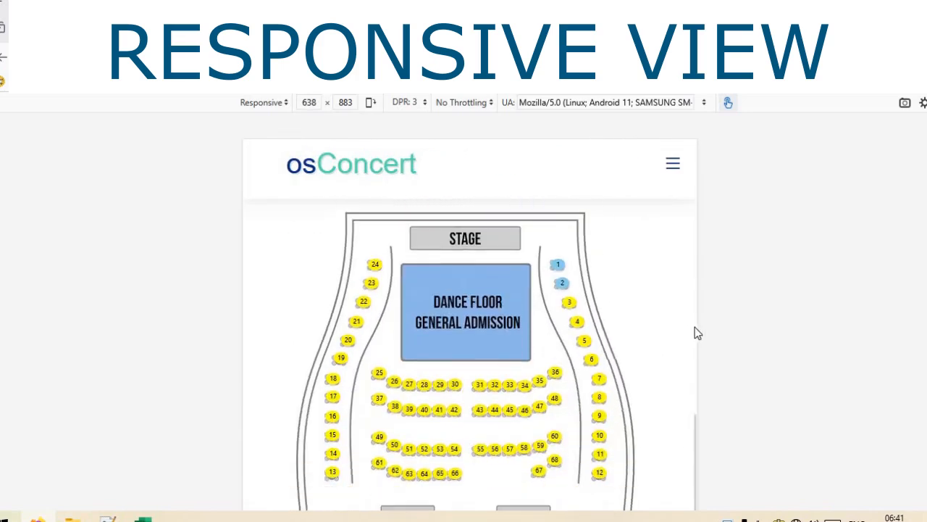
drag(697, 330, 843, 328)
scroll(827, 336, down, 2)
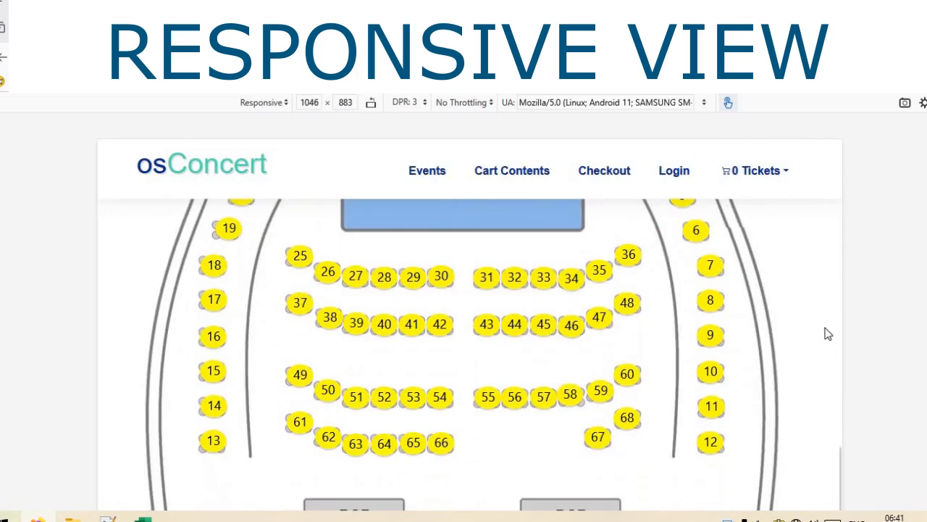
drag(844, 328, 611, 336)
scroll(491, 371, down, 3)
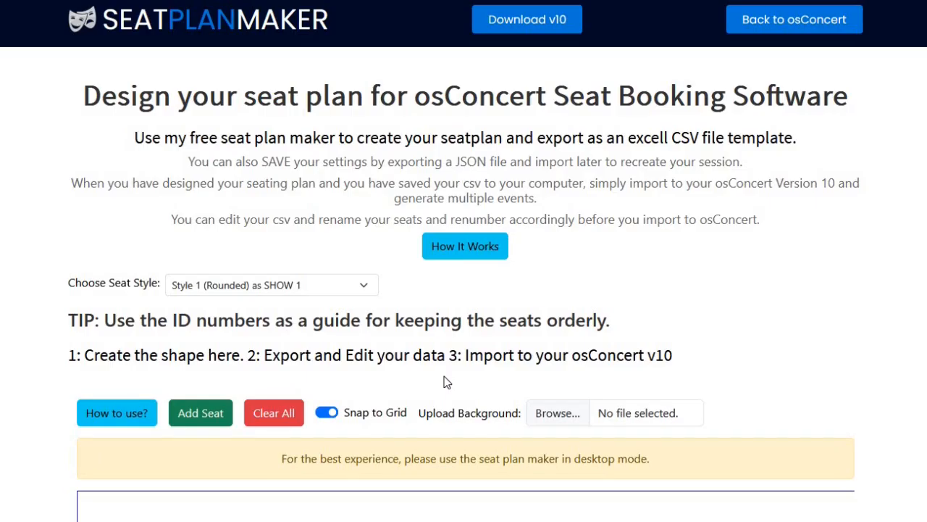
In Seat Plan Maker, upload miami-design_space_settings.json as the design space settings, accept the refresh, and view the loaded Miami seat plan
scroll(444, 379, down, 6)
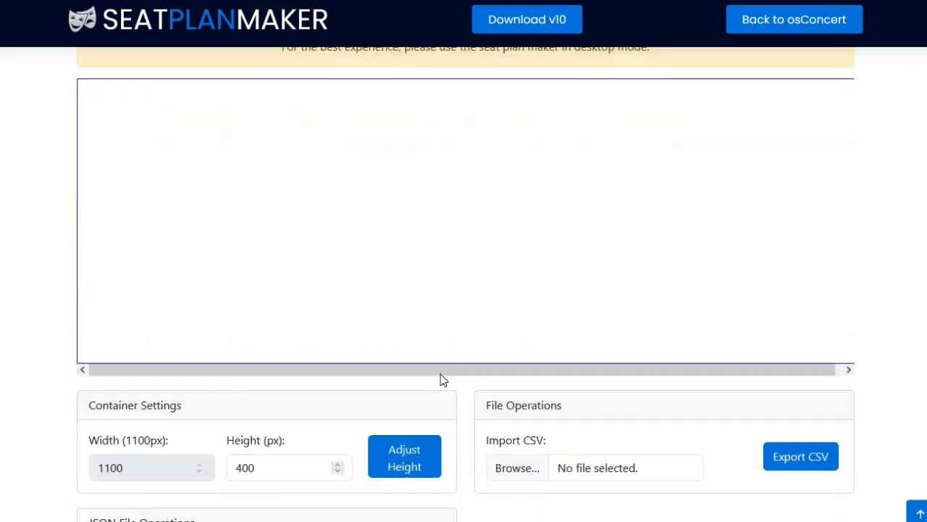
scroll(441, 375, down, 4)
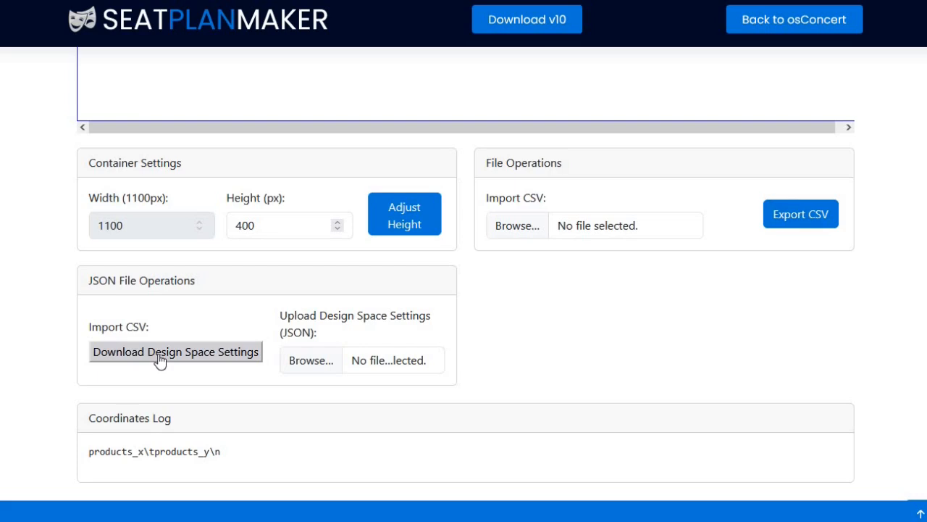
click(307, 360)
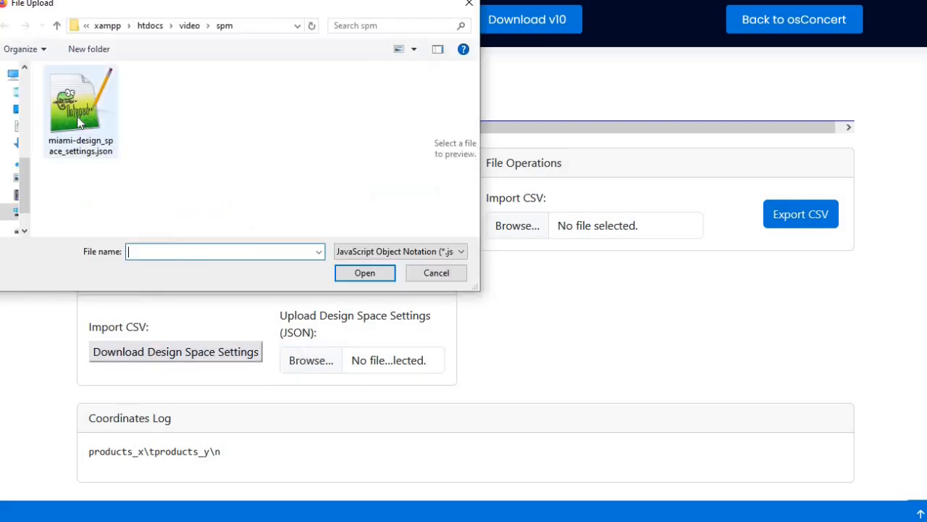
click(77, 116)
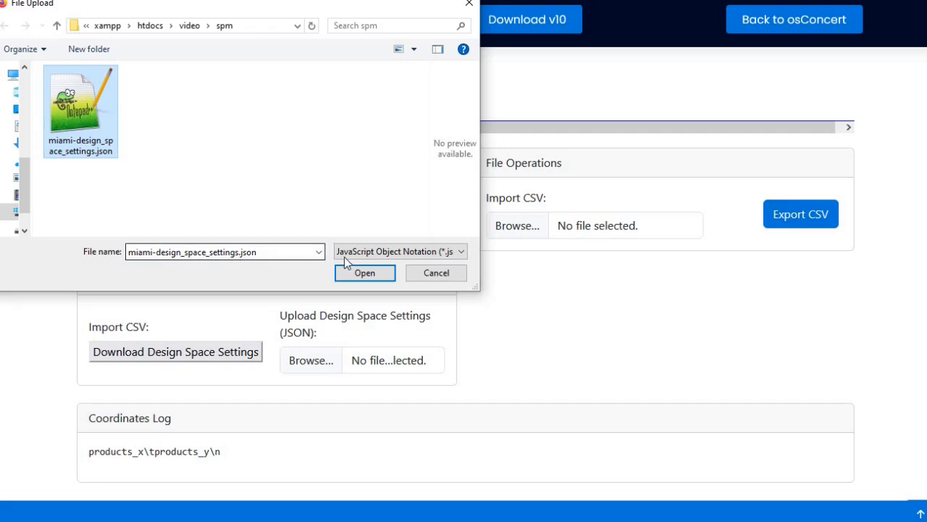
click(364, 273)
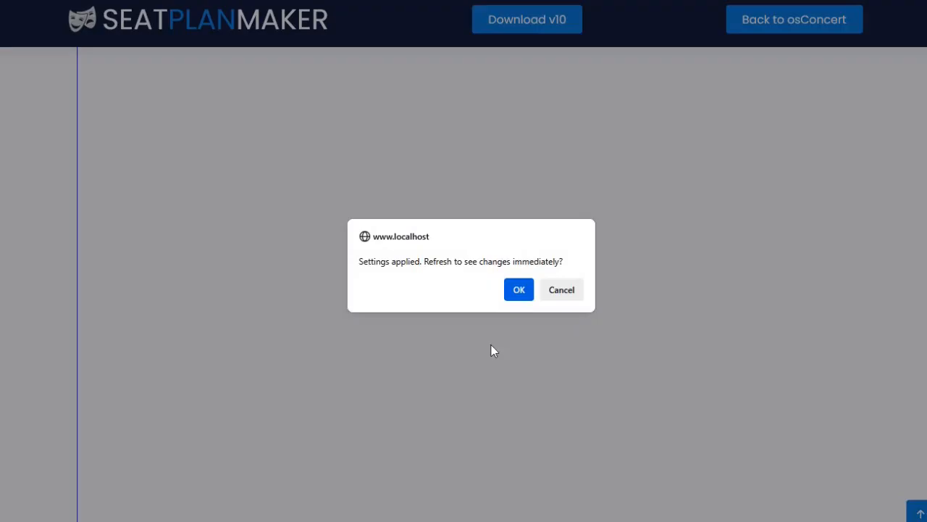
click(515, 291)
scroll(513, 304, down, 3)
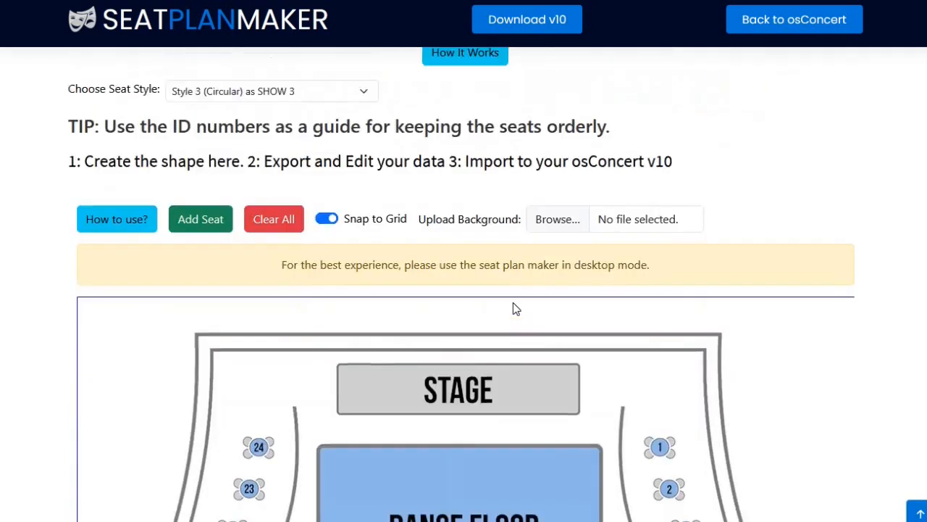
scroll(513, 305, down, 3)
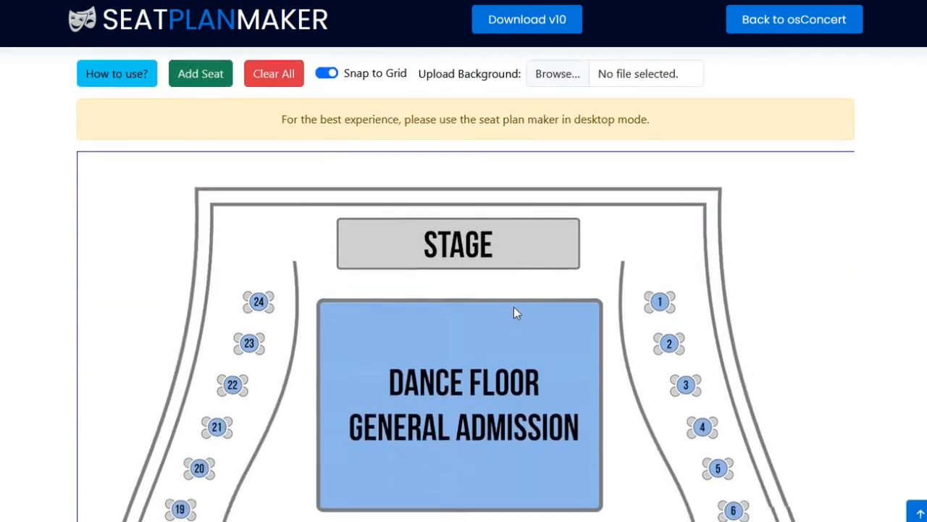
Import miami-osconcert_seat_plan.csv into the seat plan and review the placed seats across the Miami layout
scroll(514, 309, down, 7)
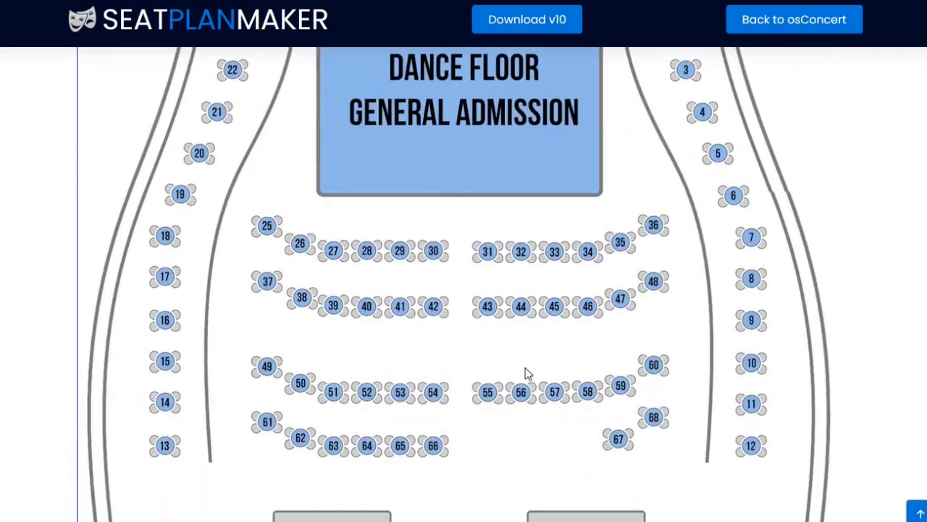
scroll(525, 367, down, 4)
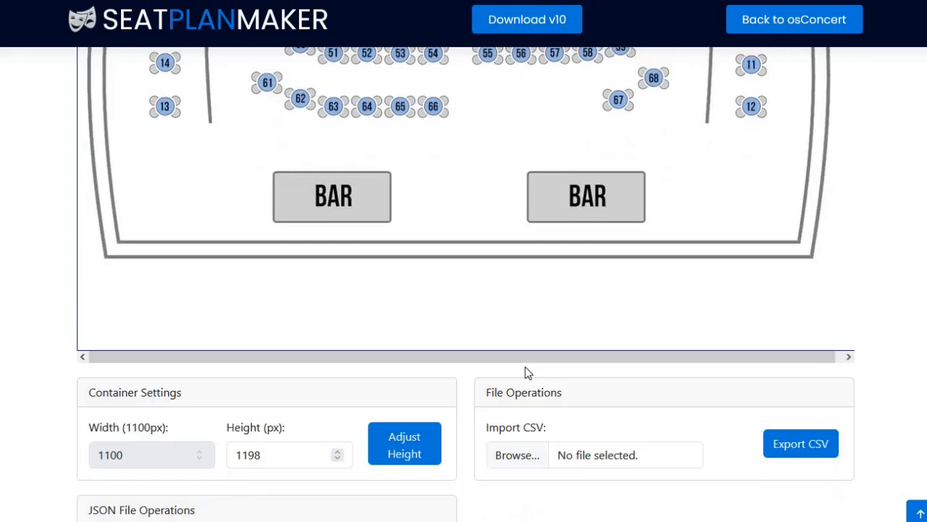
click(523, 363)
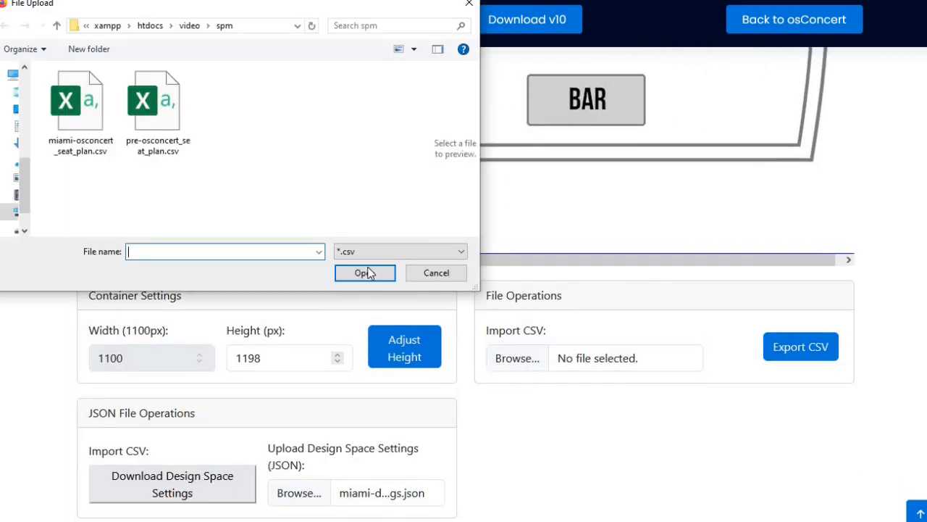
click(89, 117)
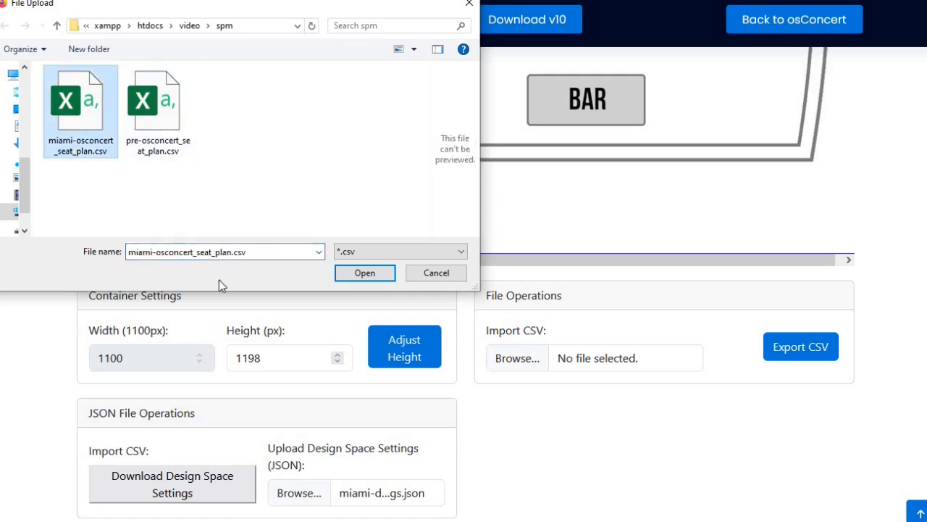
click(371, 278)
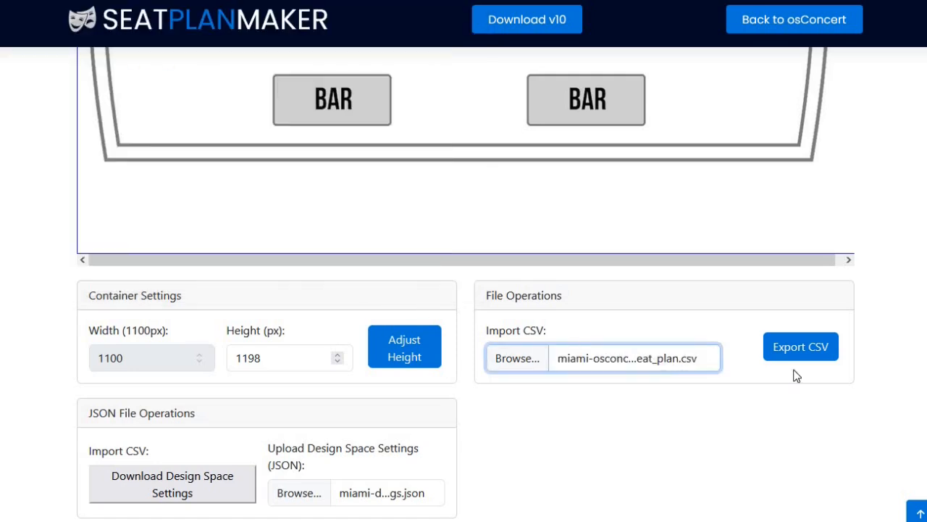
scroll(790, 374, up, 5)
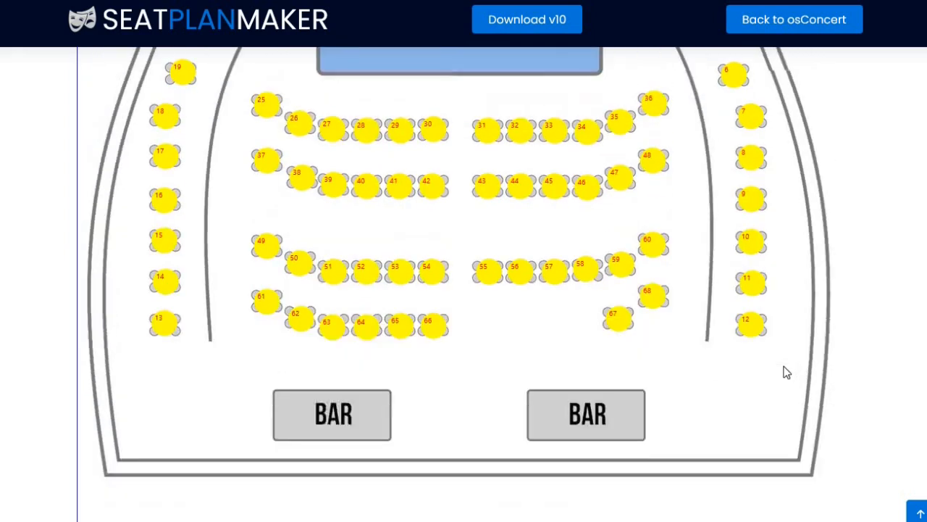
scroll(786, 372, up, 4)
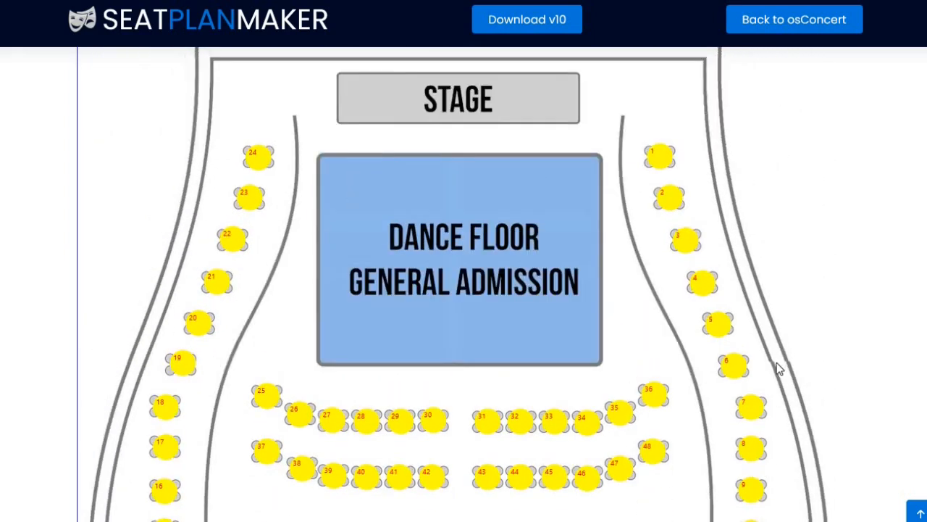
scroll(779, 370, up, 4)
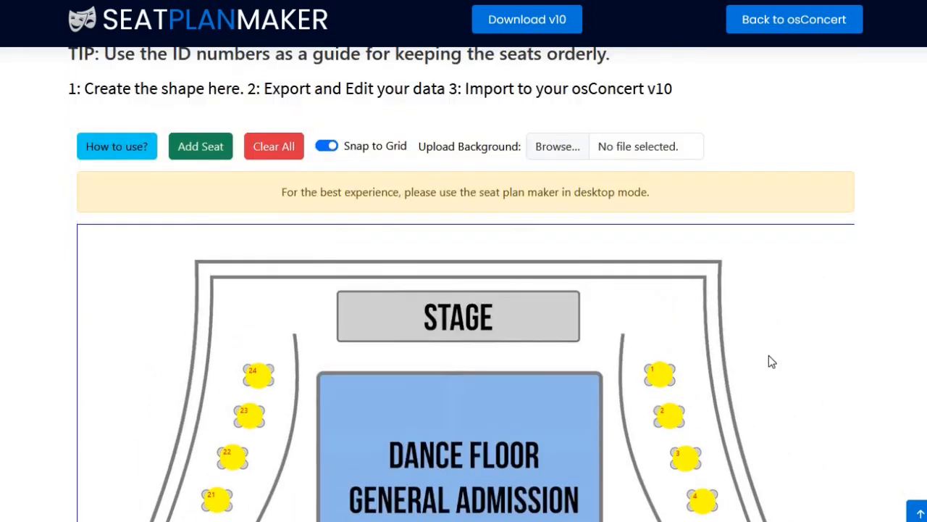
Set the seat style to Style 4 (Square) as SHOW 4 and check the seats on the plan
scroll(772, 361, up, 3)
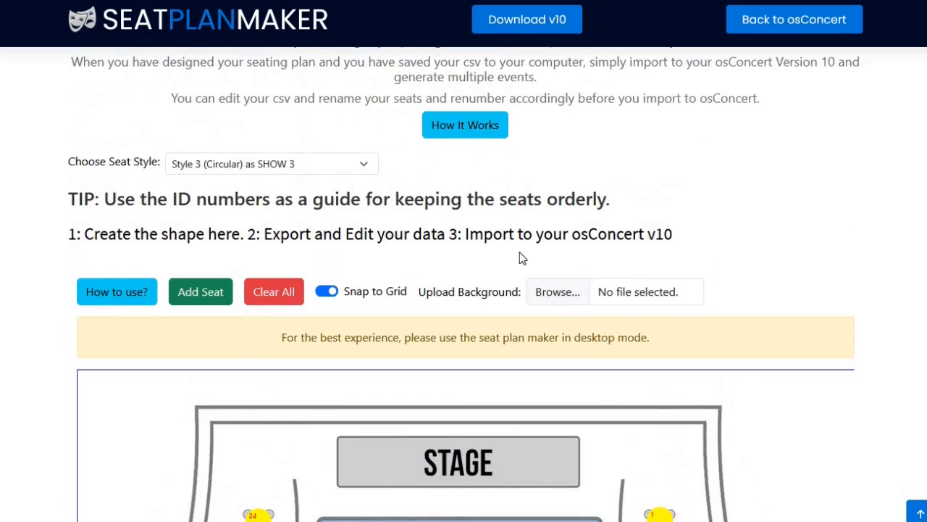
click(224, 165)
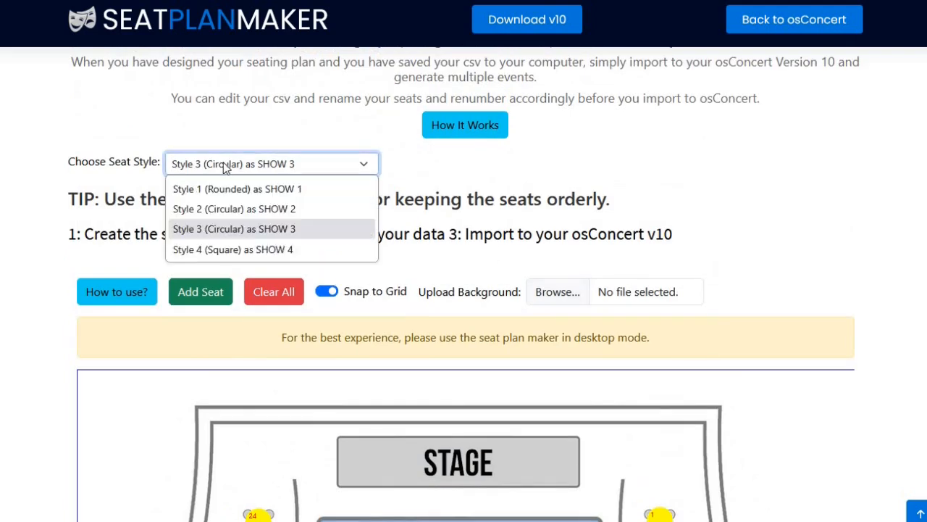
click(263, 252)
scroll(743, 367, down, 4)
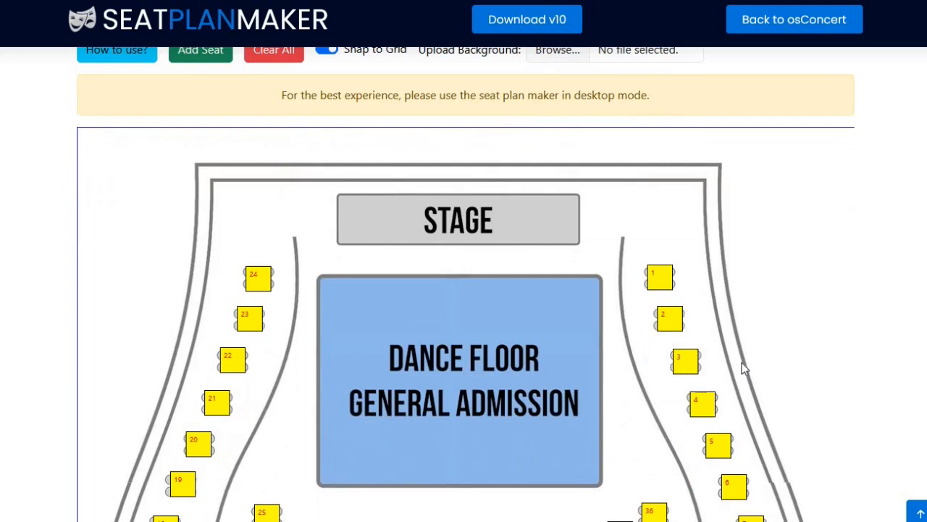
scroll(744, 368, up, 2)
scroll(336, 181, up, 2)
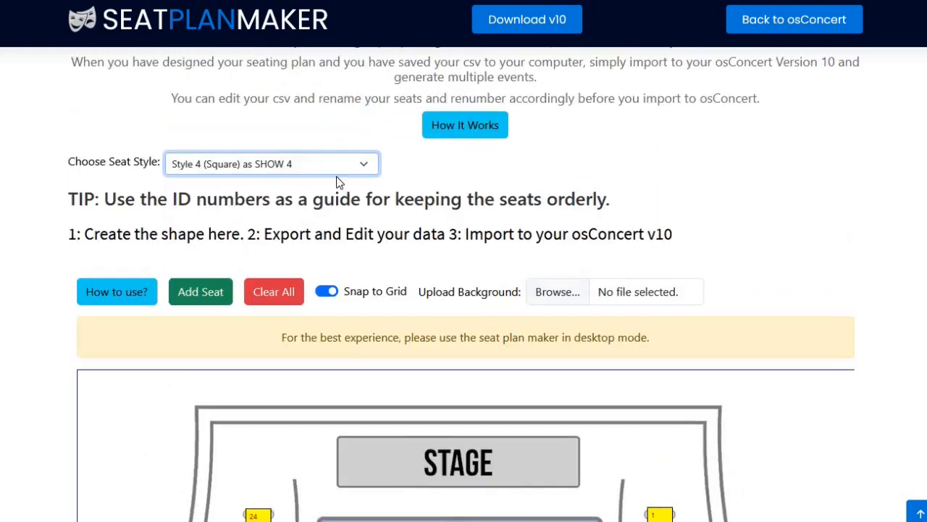
Change the seat style to Style 2 (Circular) as SHOW 2 and review the seats over the whole plan
click(277, 163)
click(250, 210)
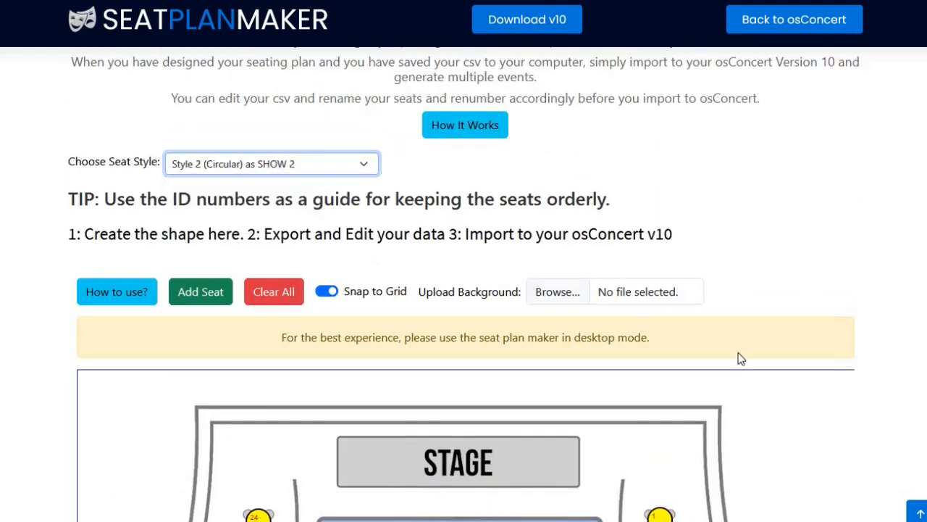
scroll(762, 359, down, 4)
scroll(761, 359, down, 4)
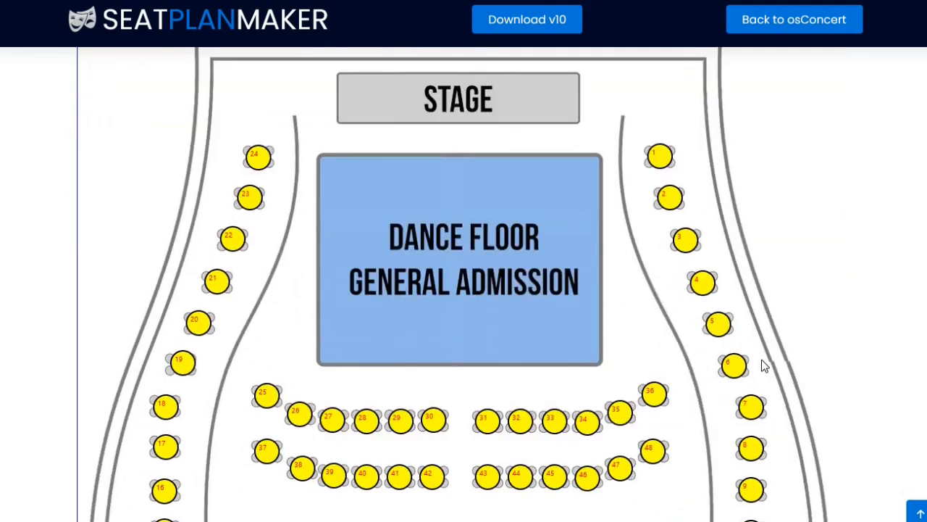
scroll(761, 363, down, 2)
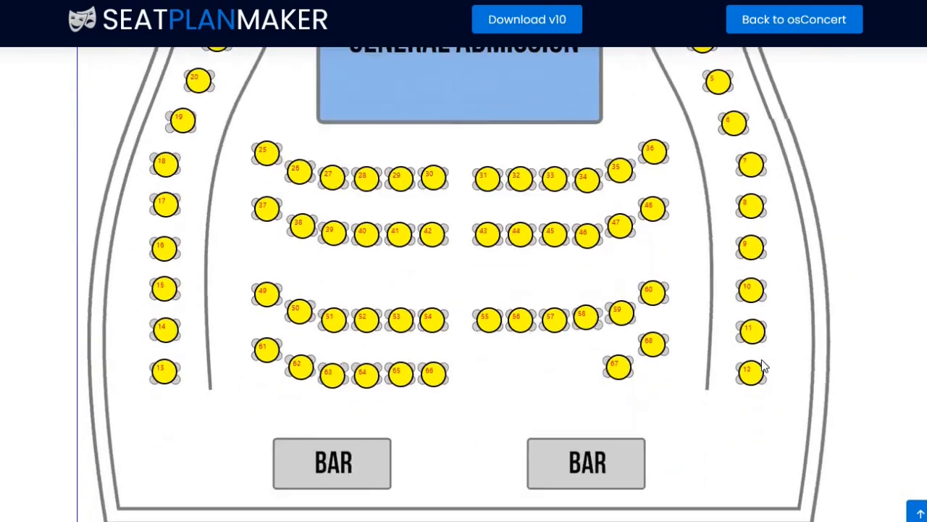
scroll(762, 362, up, 1)
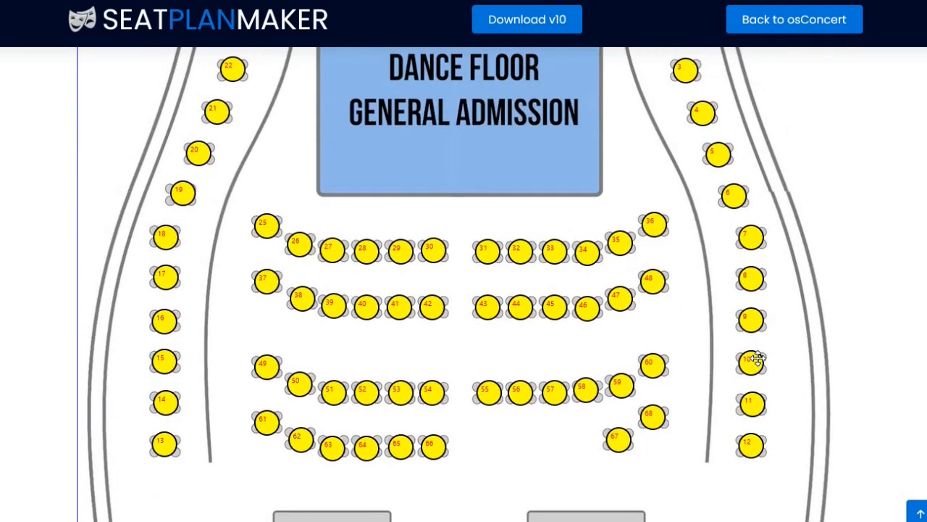
scroll(754, 355, up, 7)
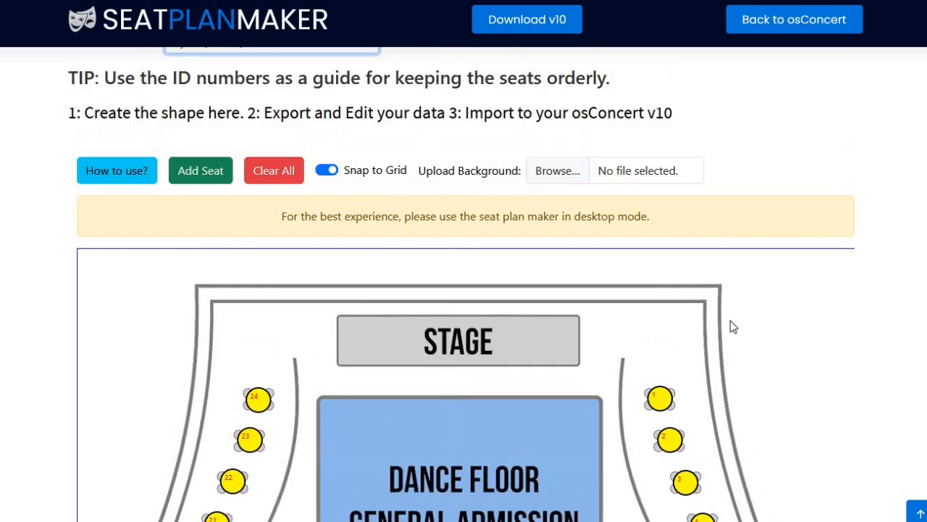
scroll(730, 320, up, 2)
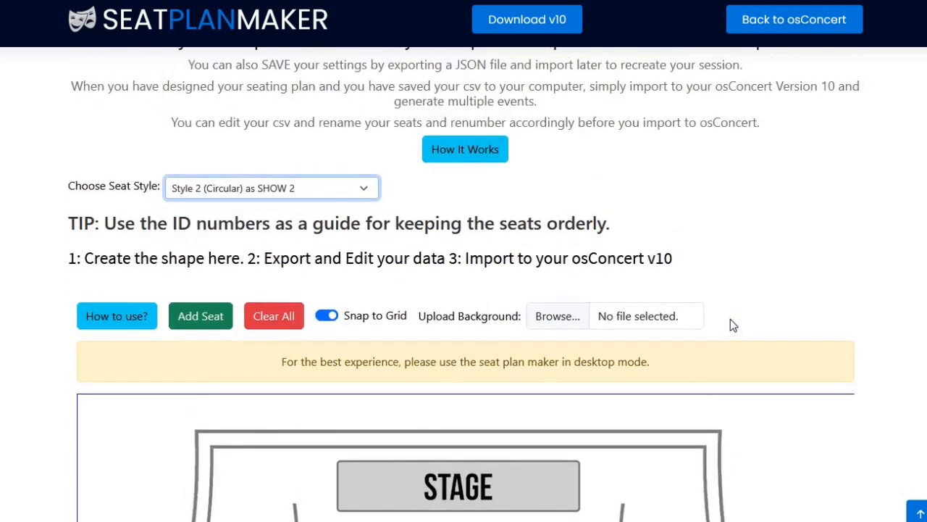
scroll(730, 326, up, 2)
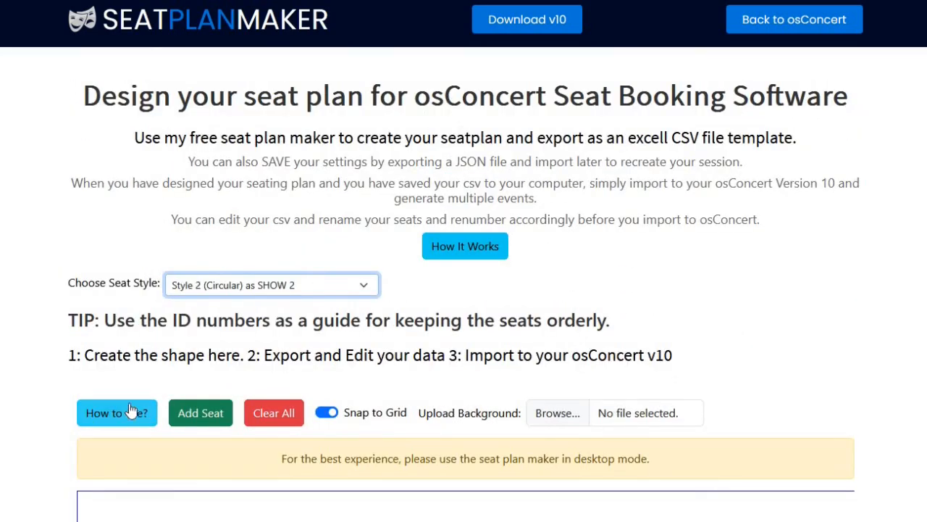